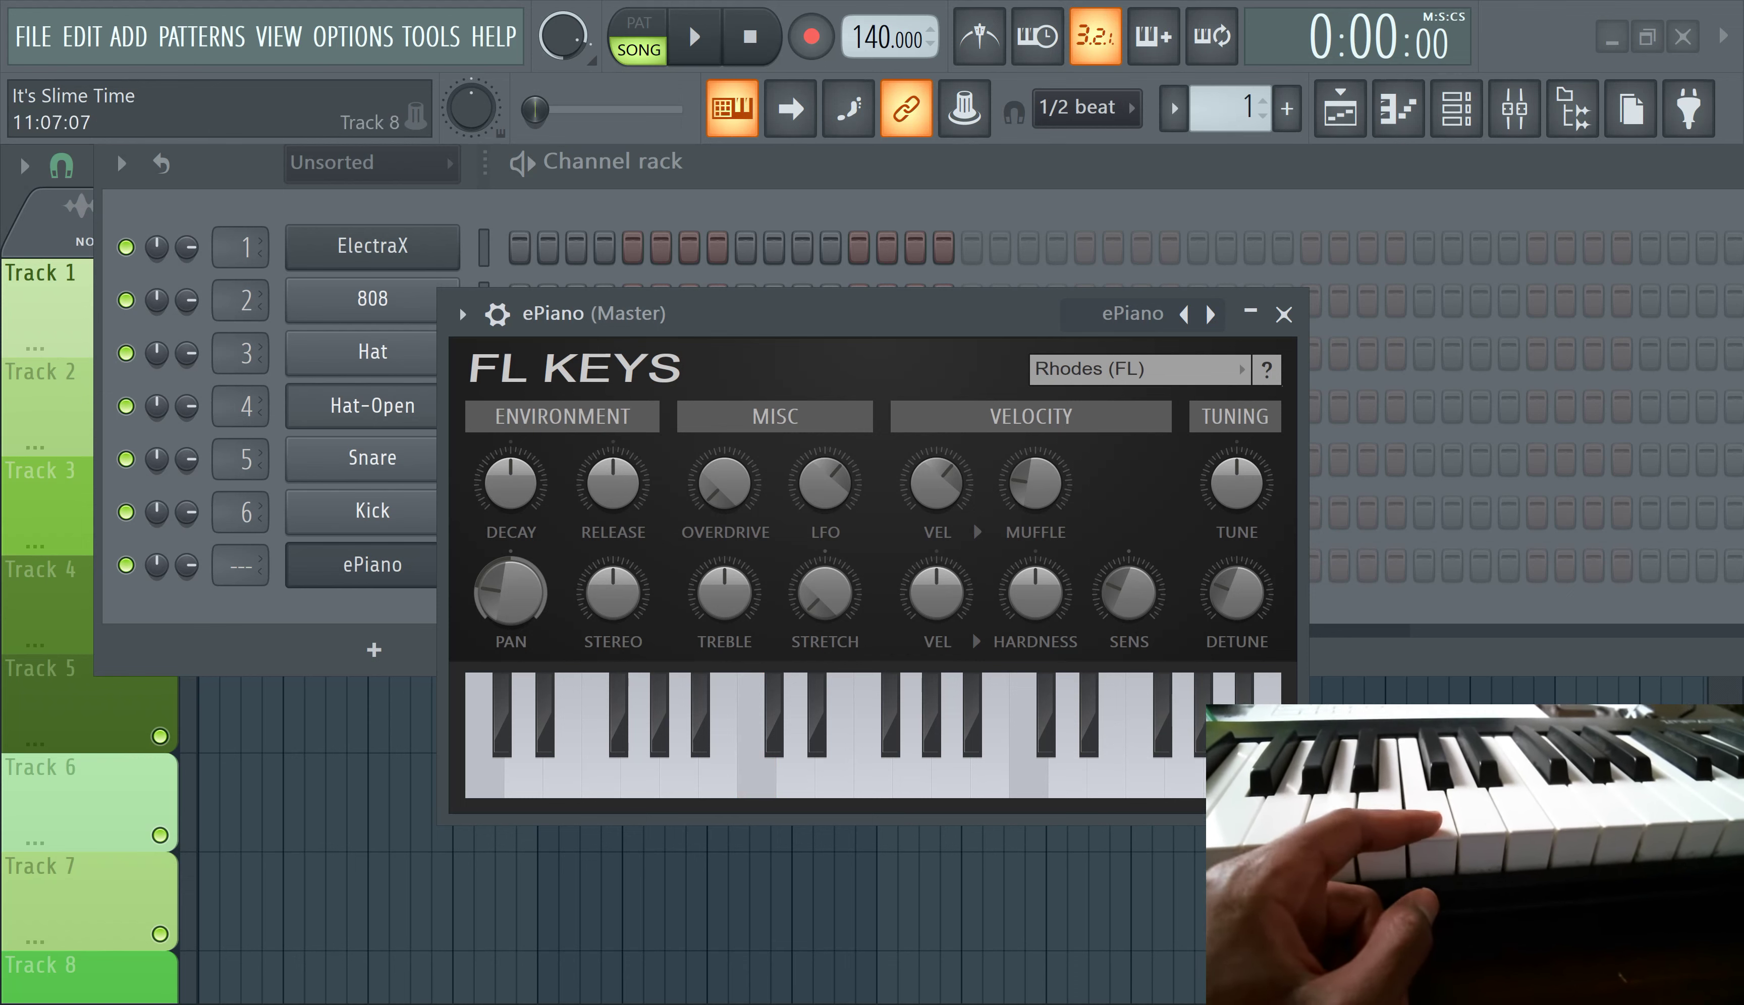
Look through the list of instrument plugins that can be added, and reposition the ePiano instrument window
click(144, 46)
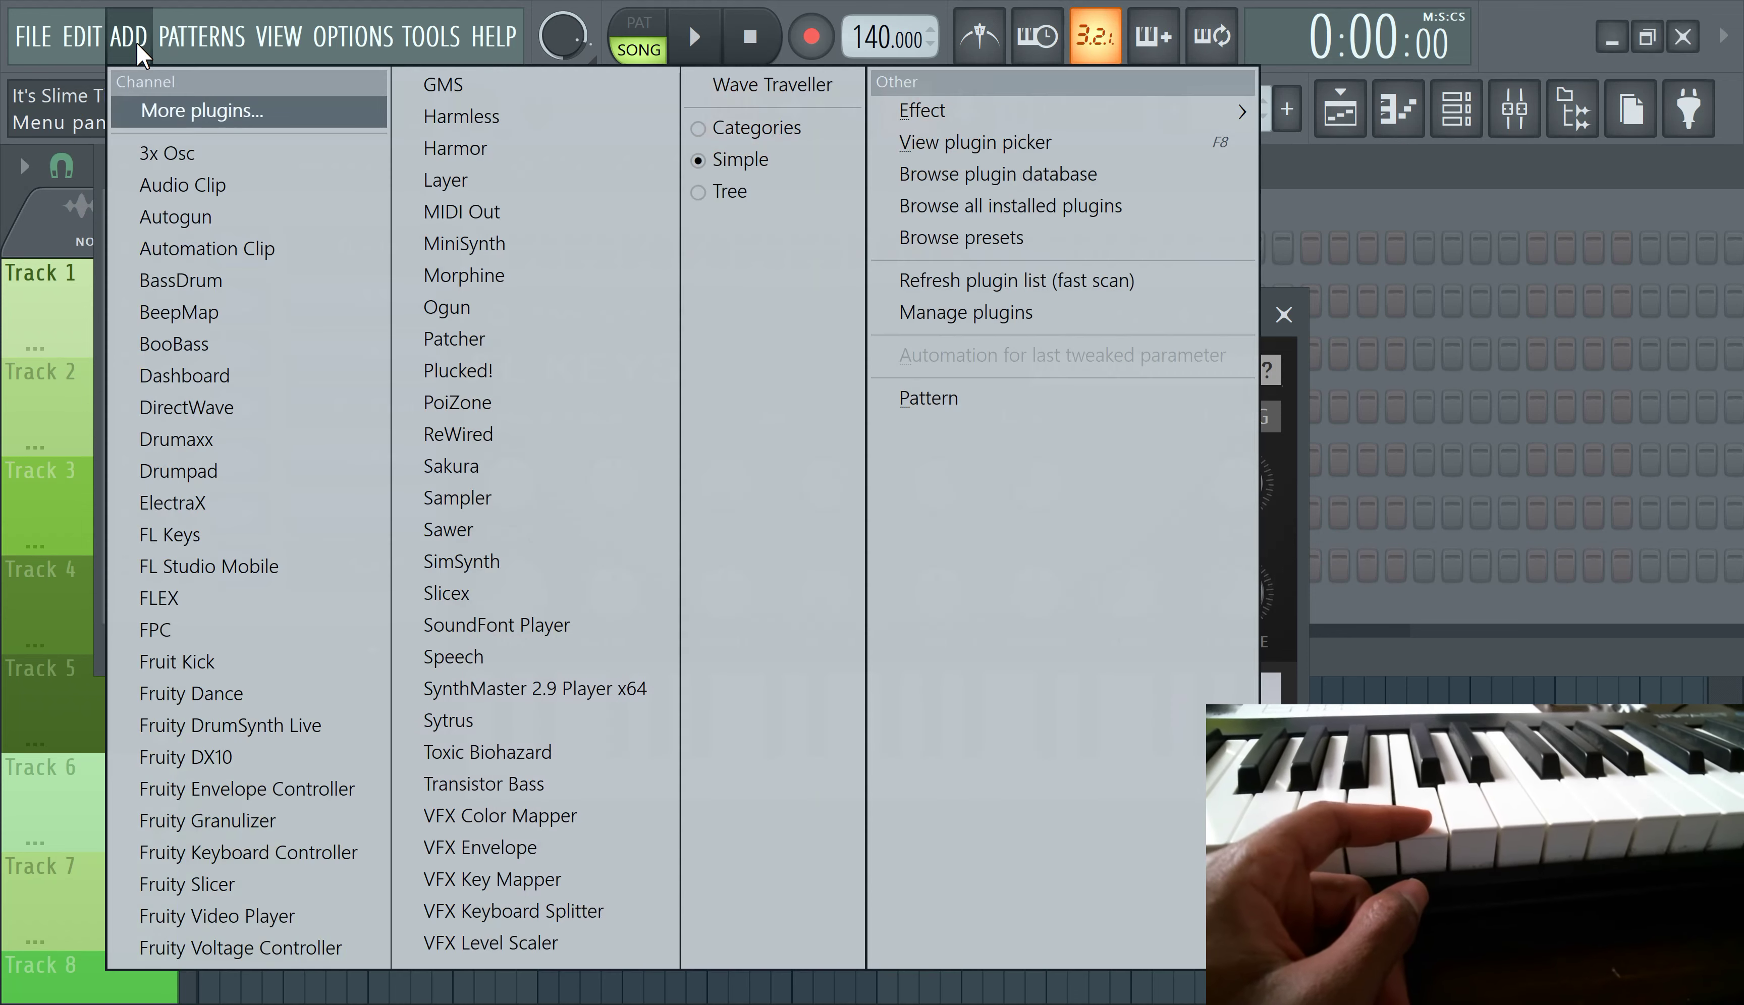
click(150, 50)
click(150, 50)
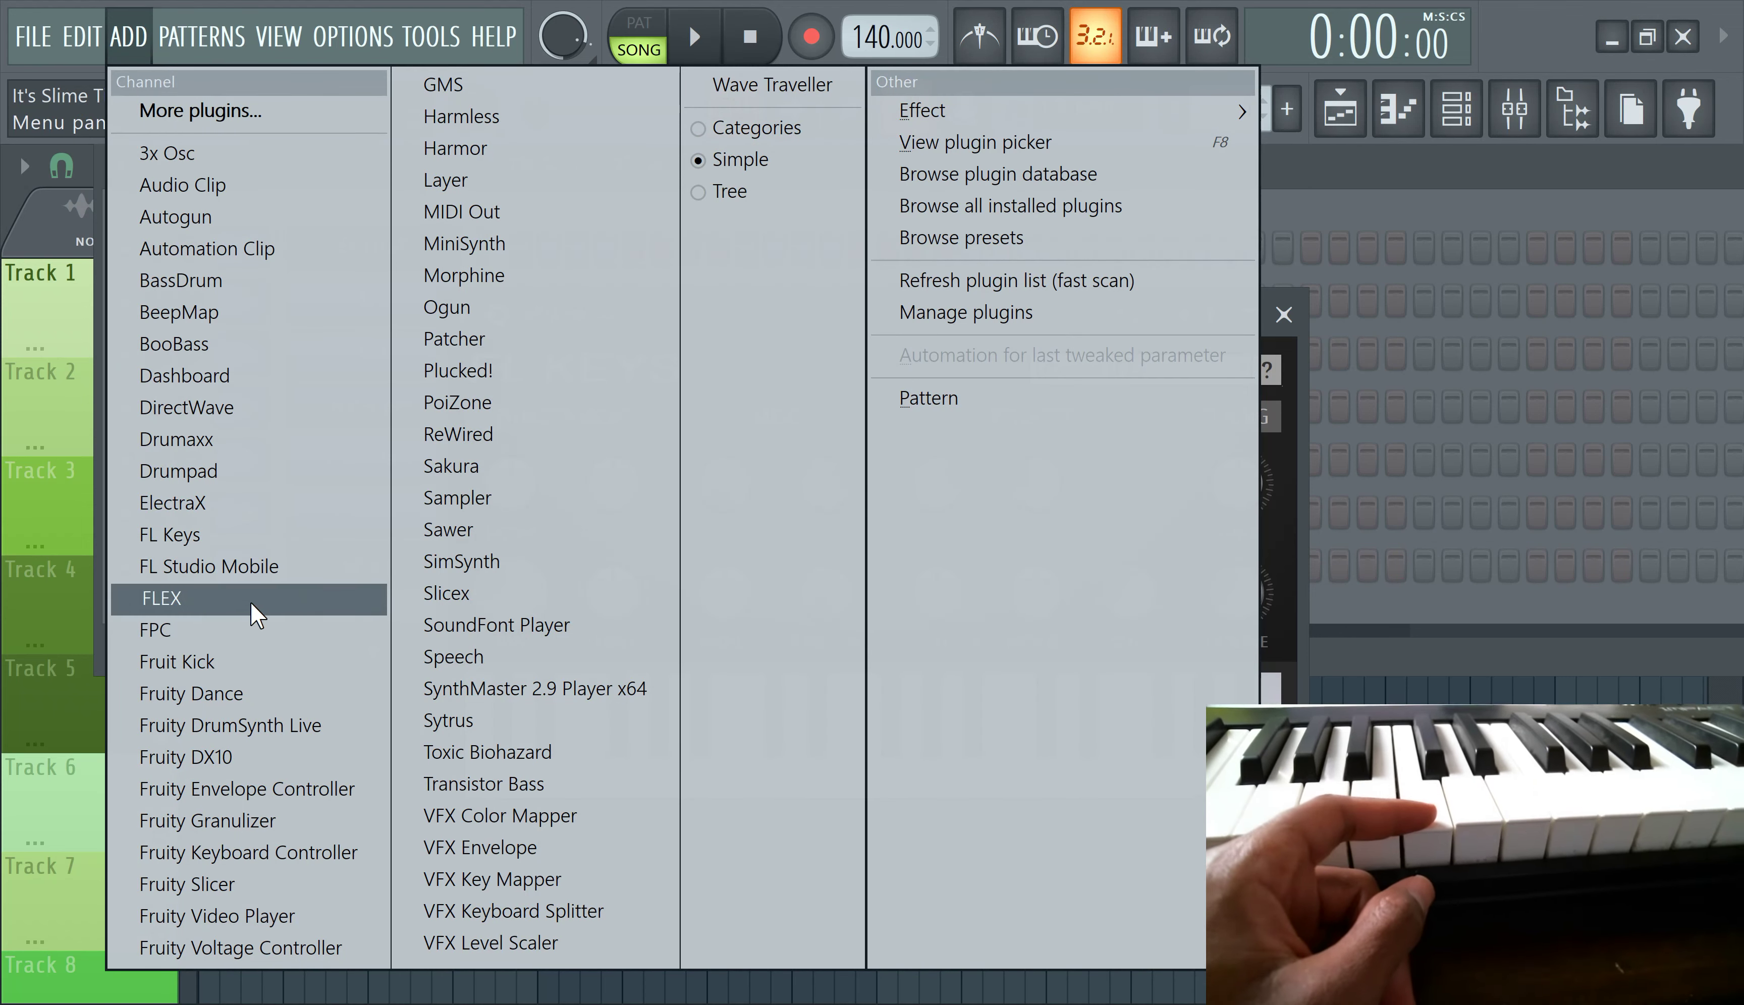
click(1273, 354)
drag(861, 327, 840, 247)
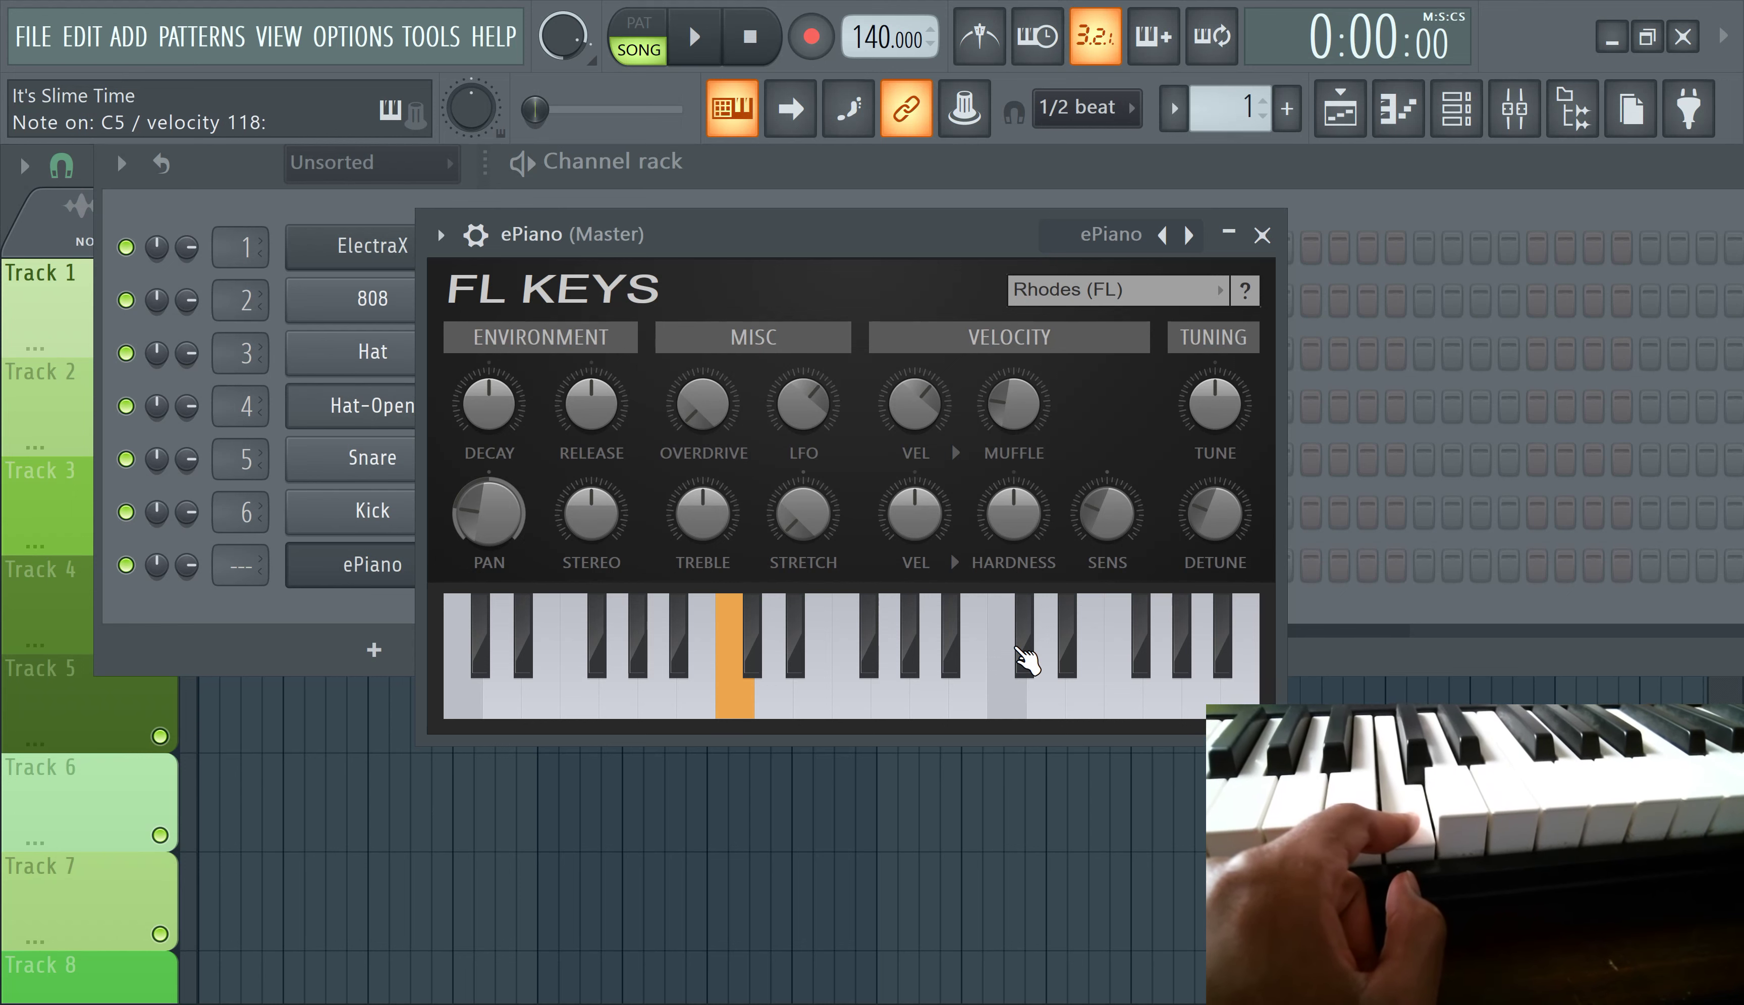
Replace the Snare channel's sample with SD_FromHere from the SD folder, and bring the ePiano instrument window back up
click(1566, 126)
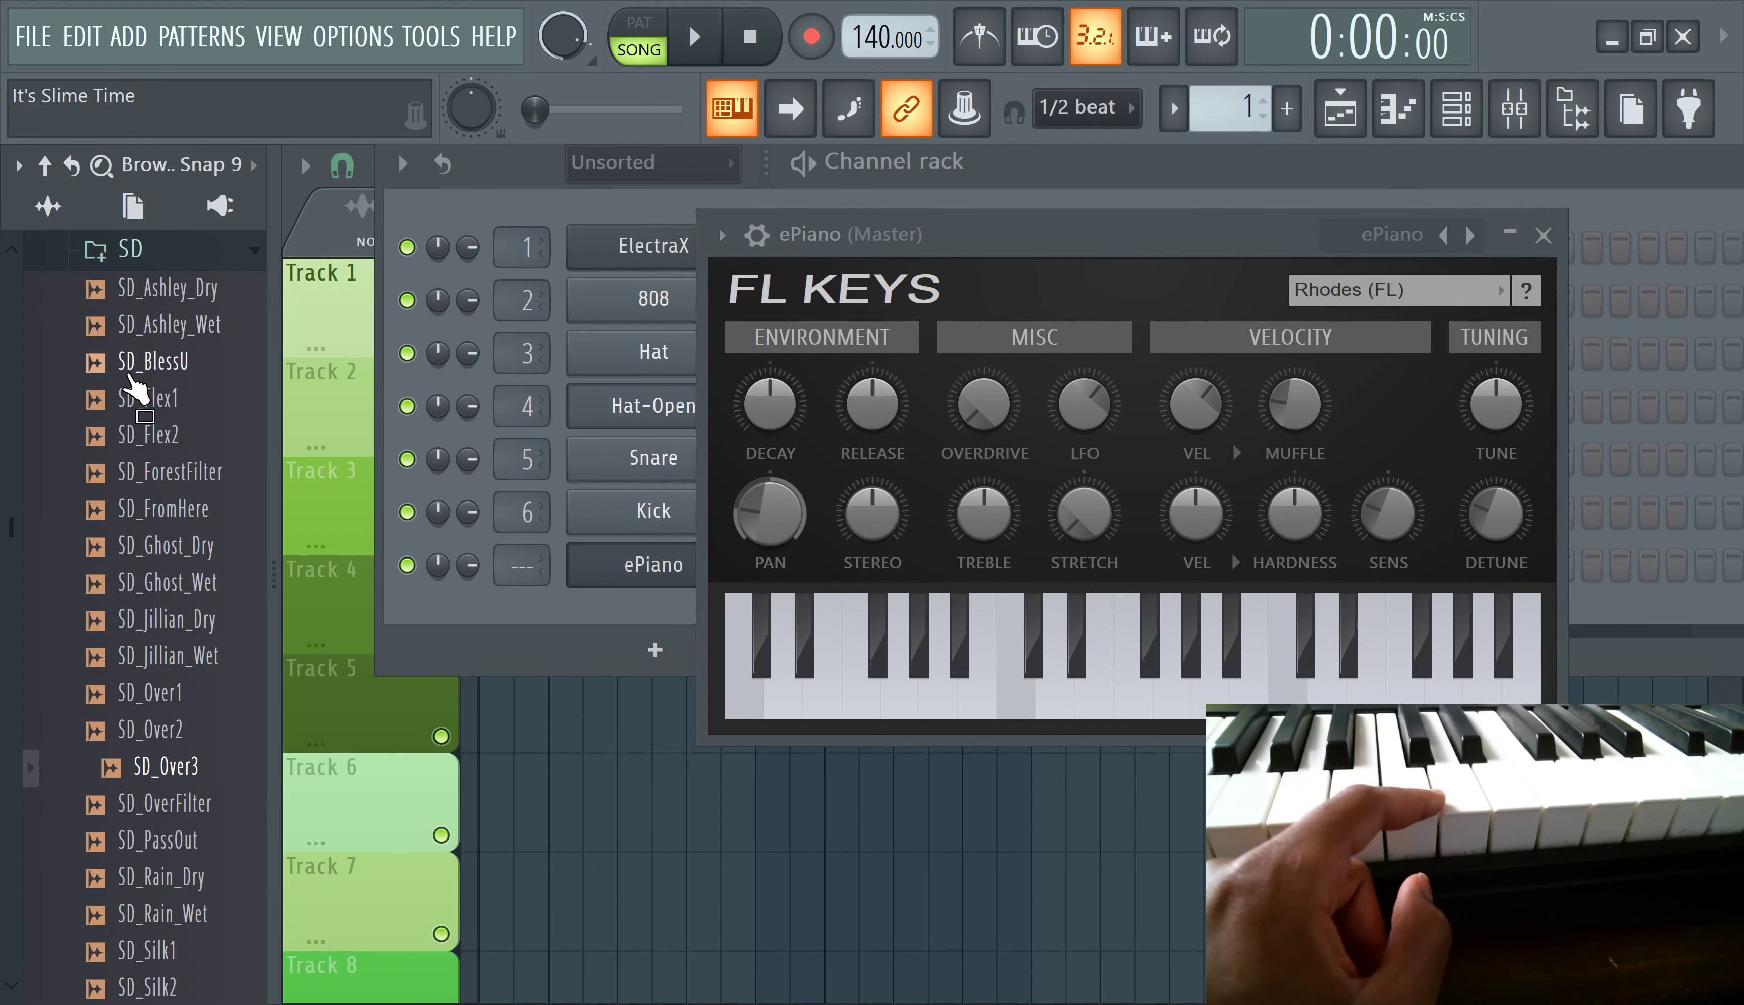
scroll(129, 374, up, 3)
scroll(129, 374, down, 3)
click(132, 514)
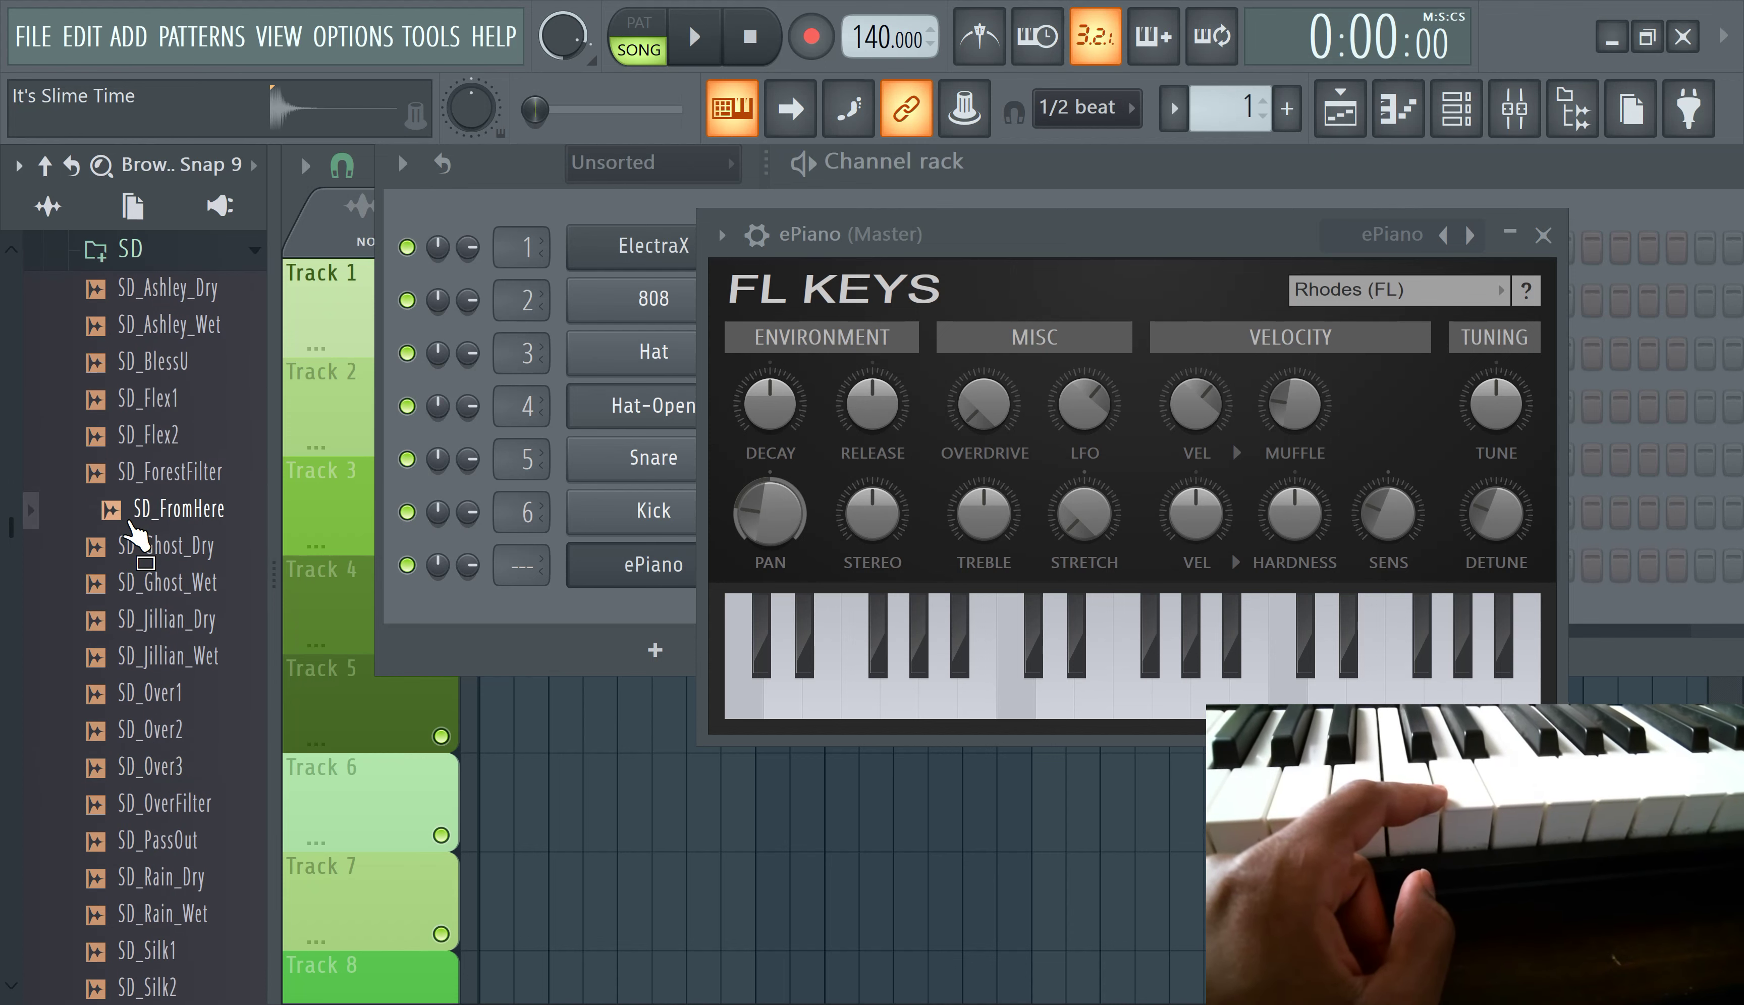
drag(132, 533, 614, 462)
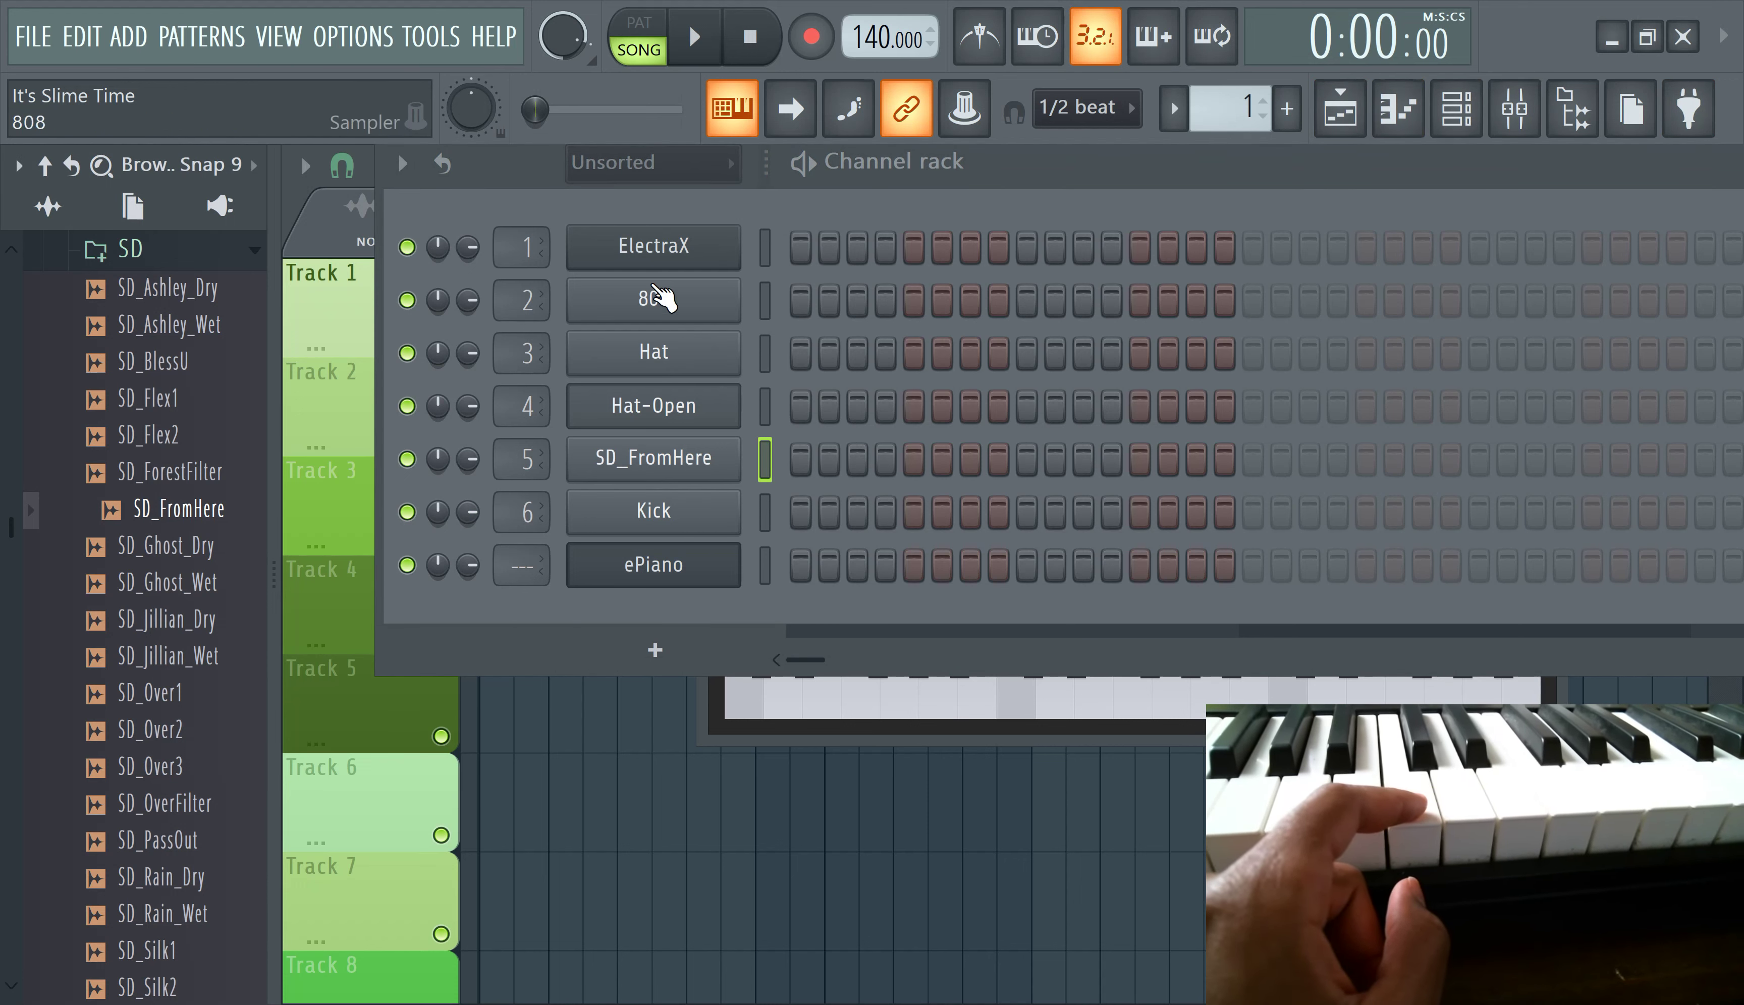
click(654, 567)
click(654, 568)
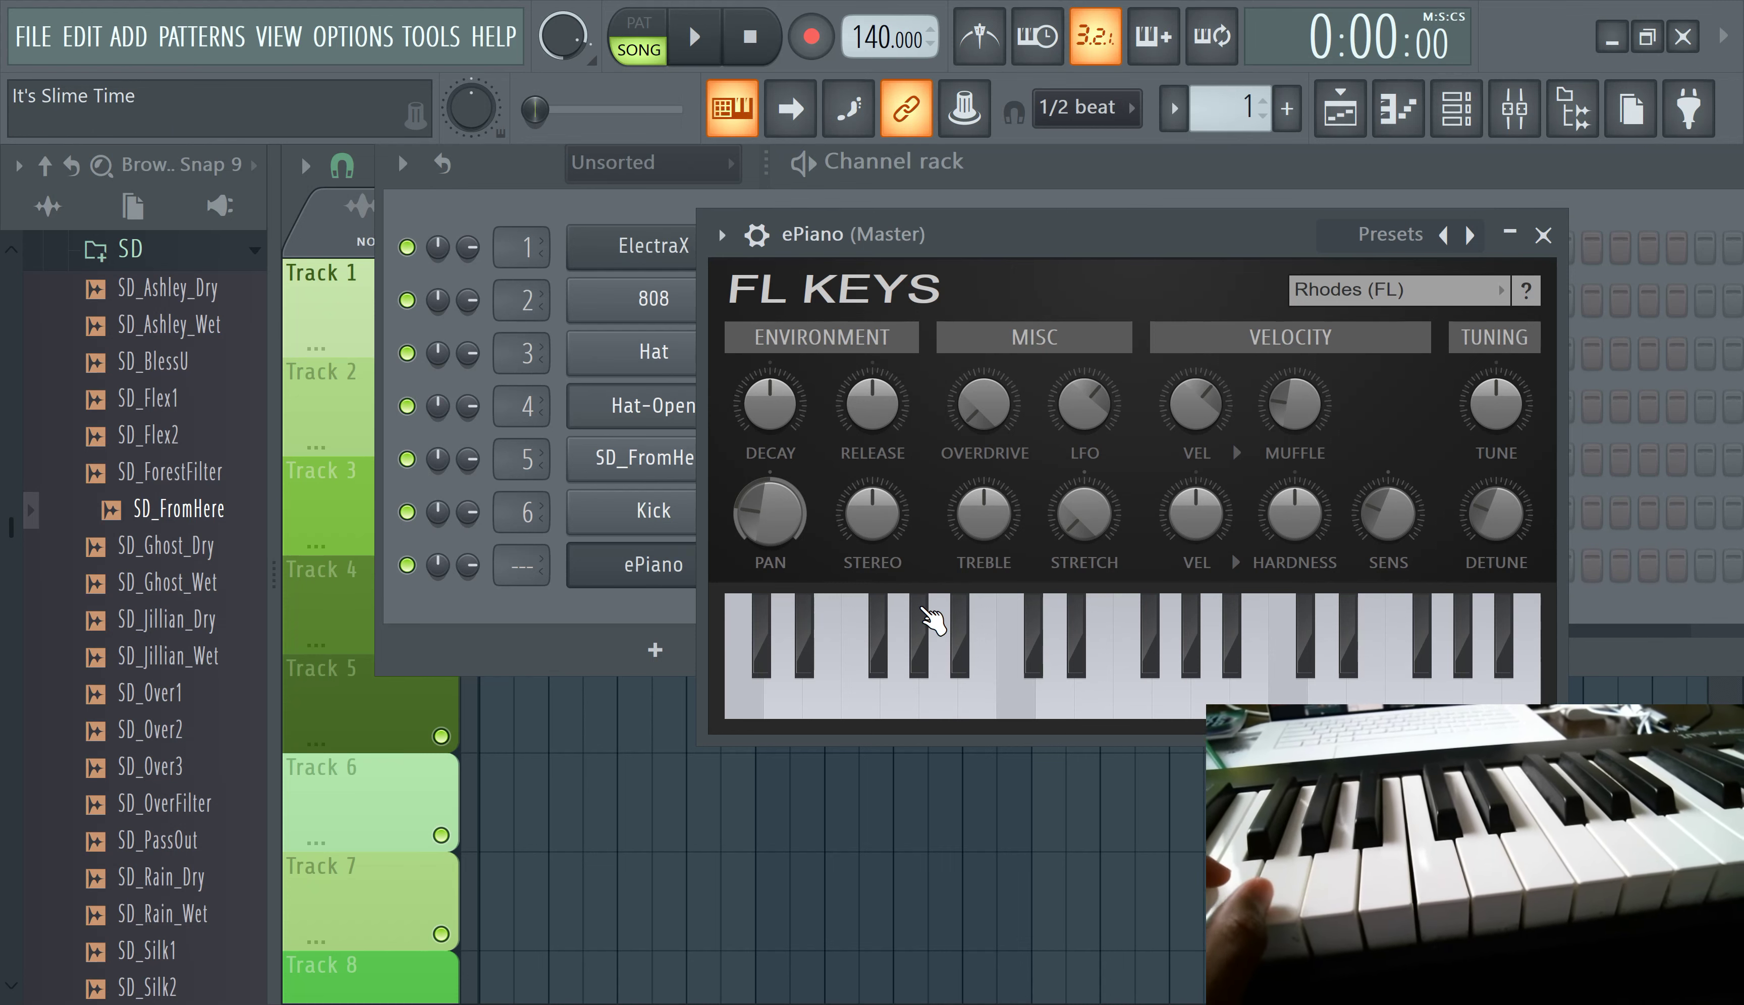
Open the MIDI settings and check the options for linking note on velocity, keeping (none)
click(371, 45)
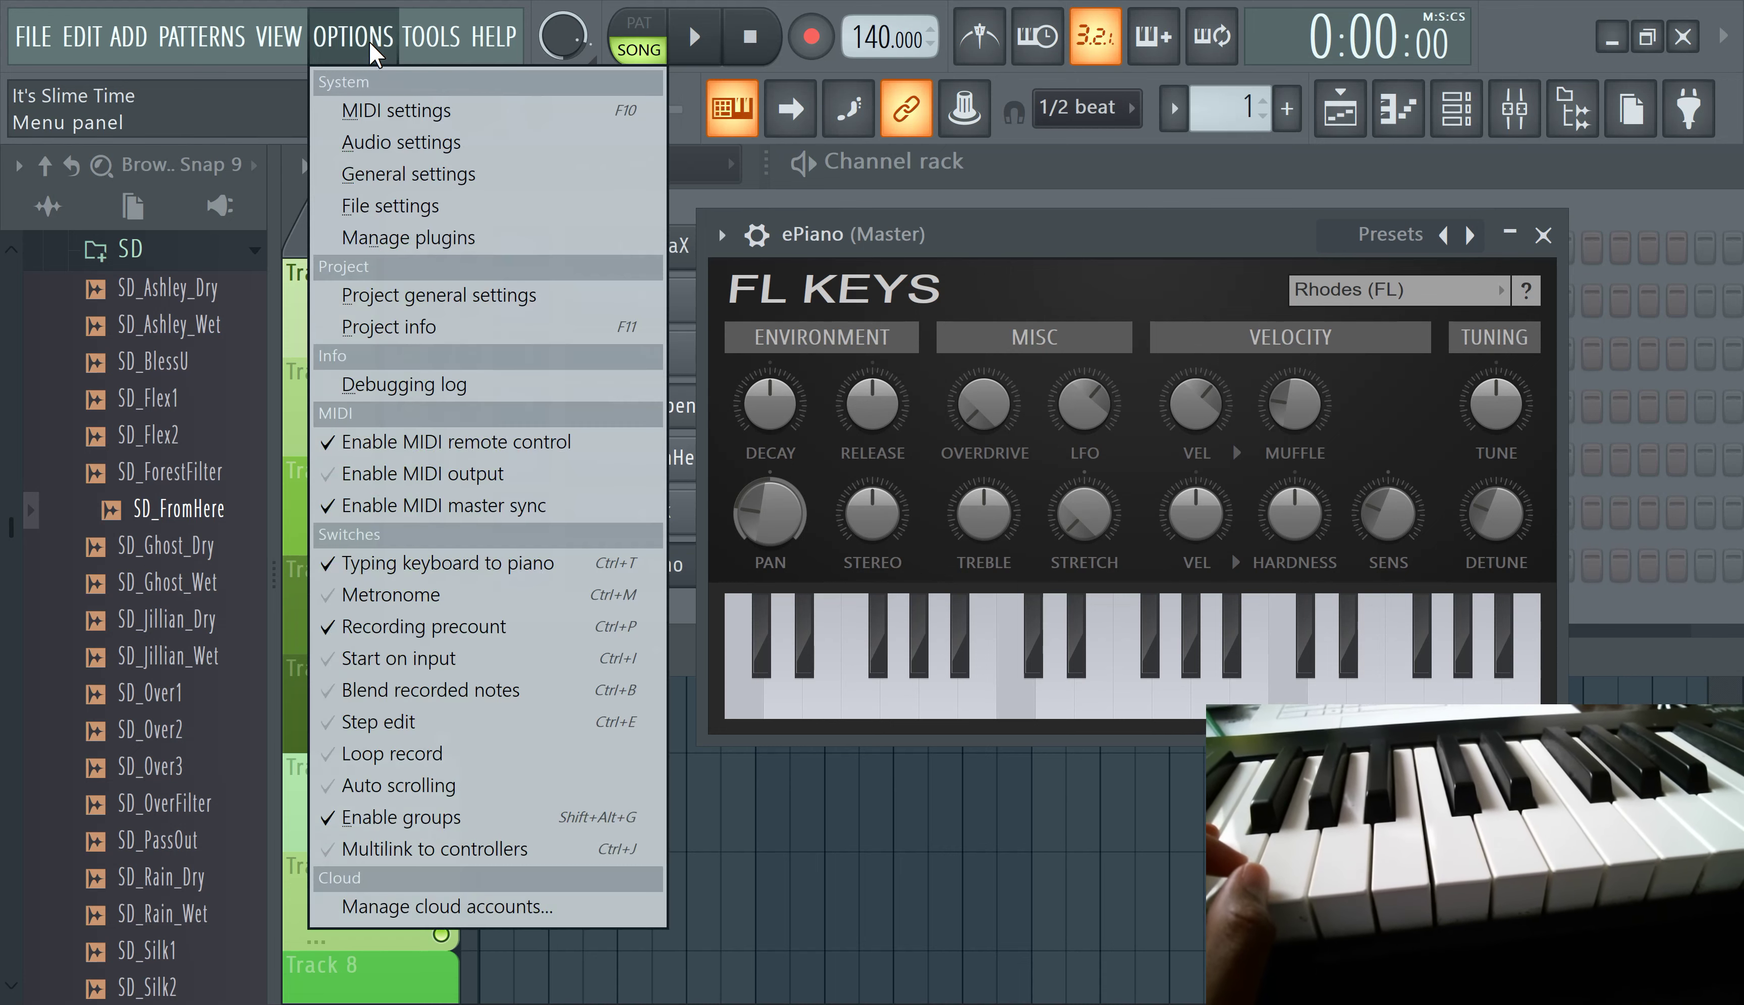
click(383, 116)
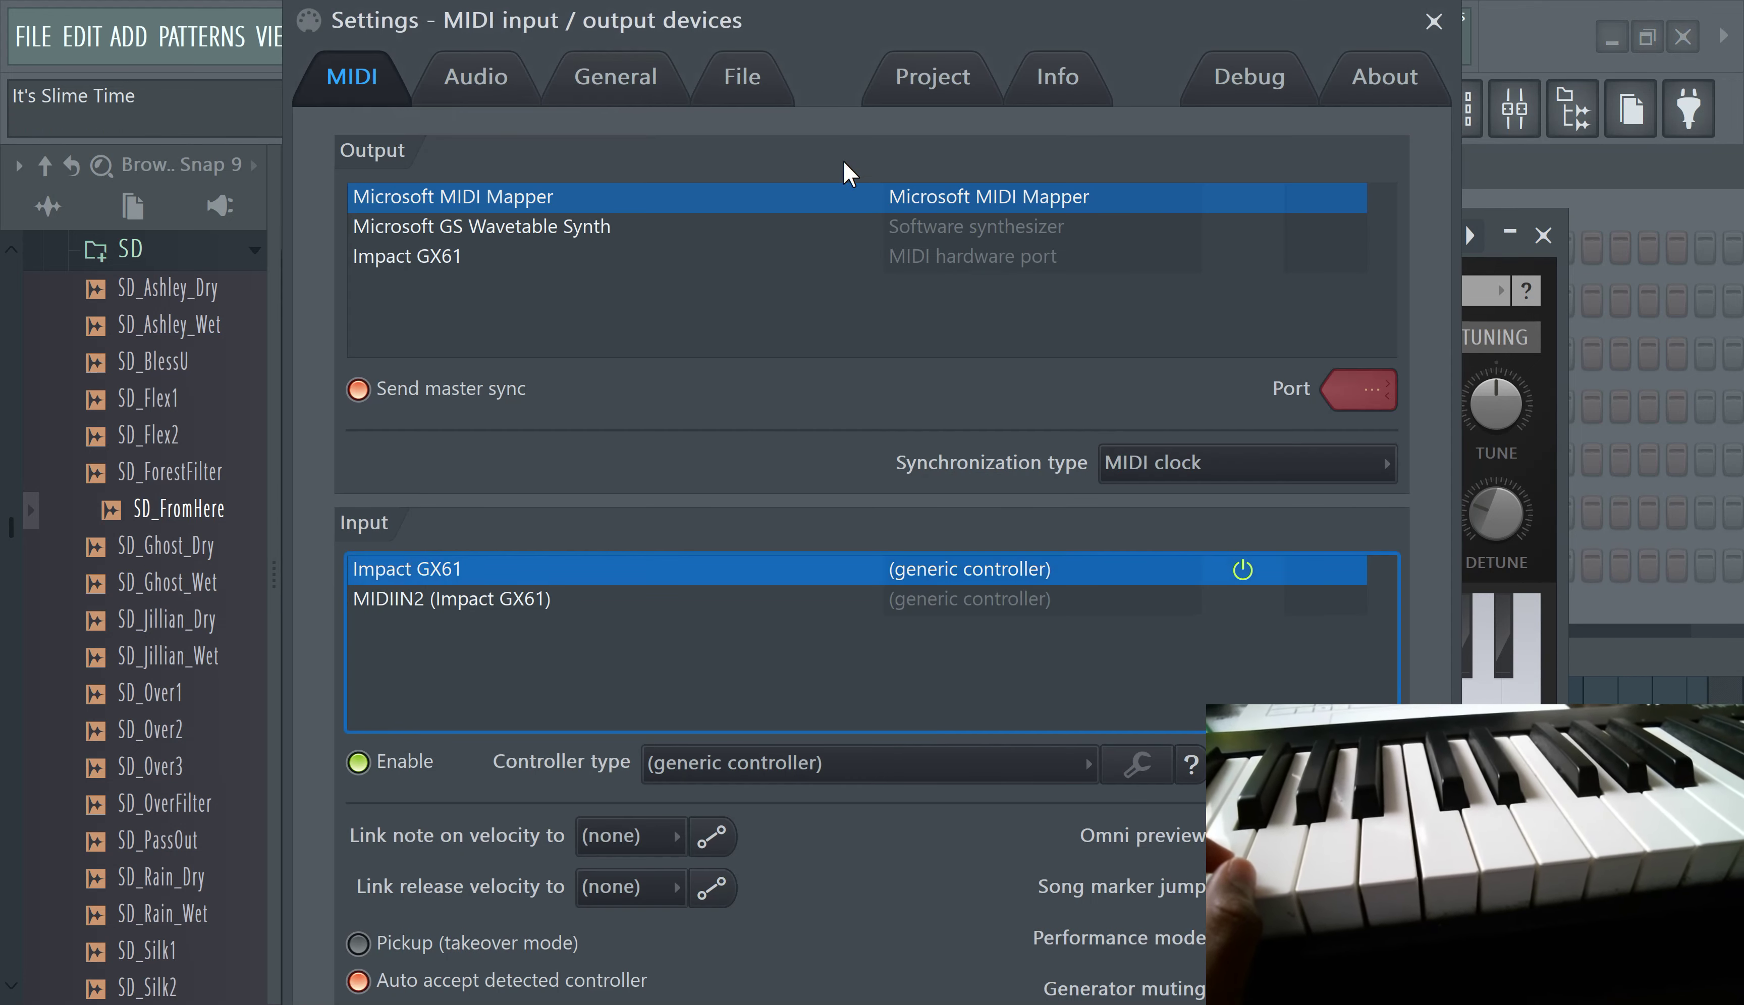
drag(928, 13, 818, 4)
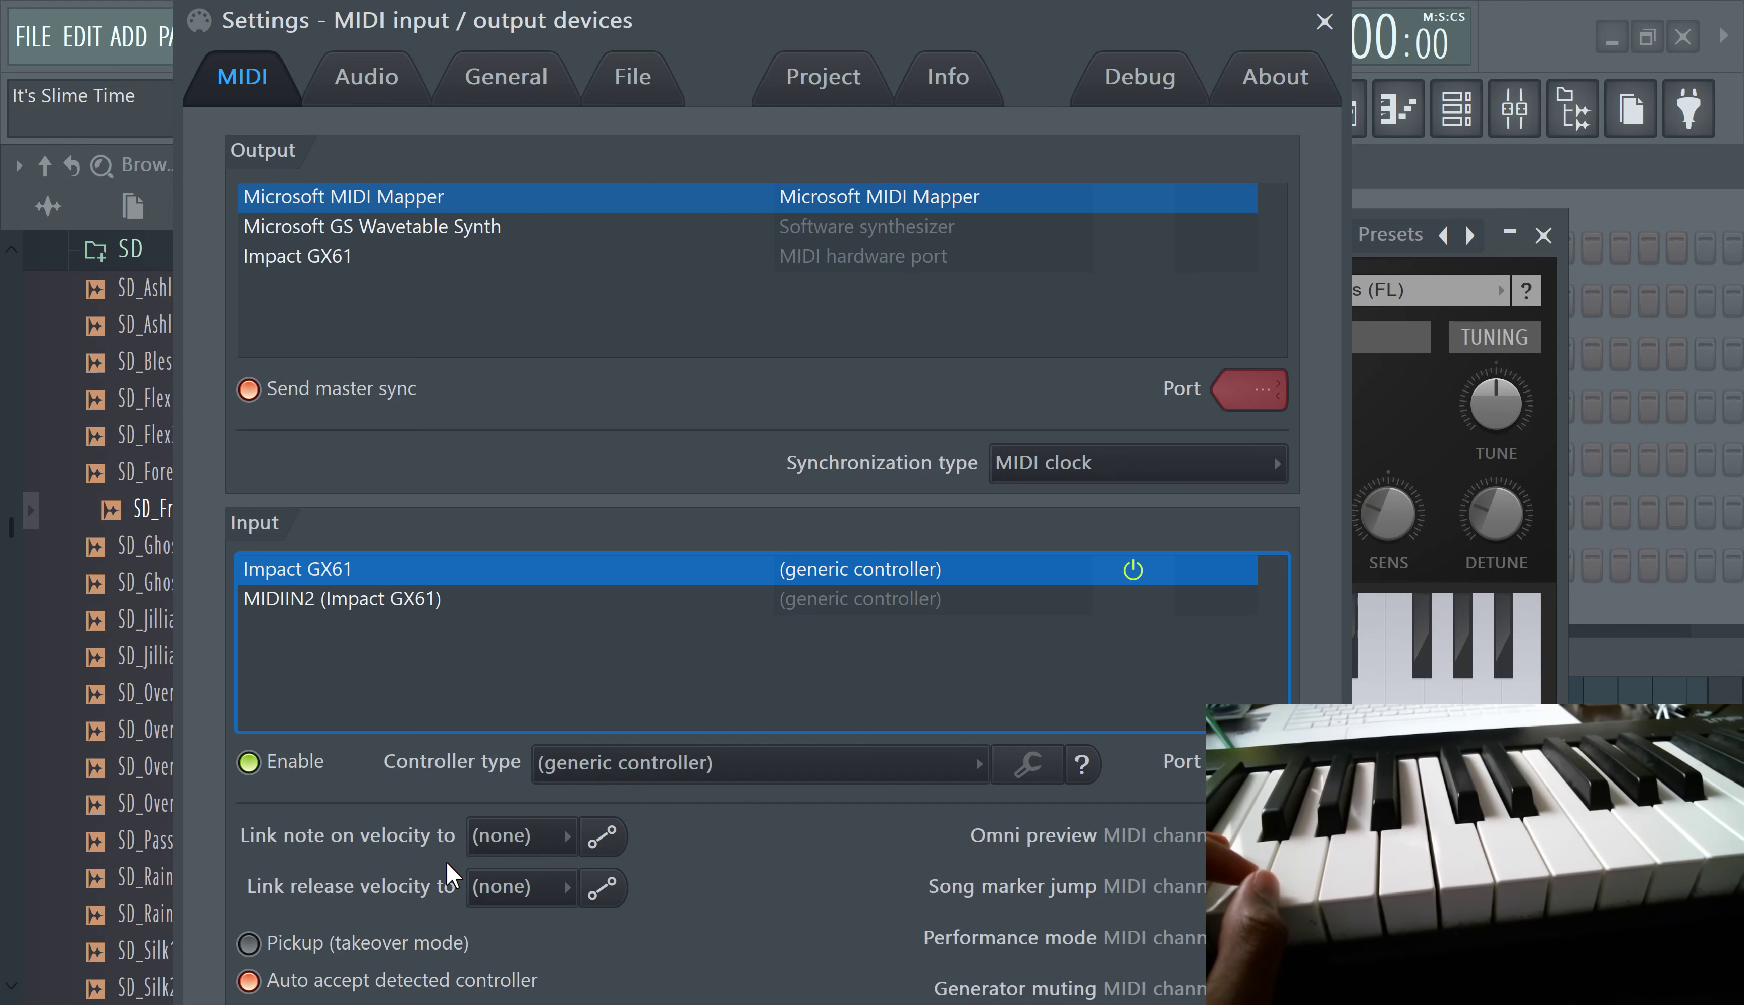
click(501, 850)
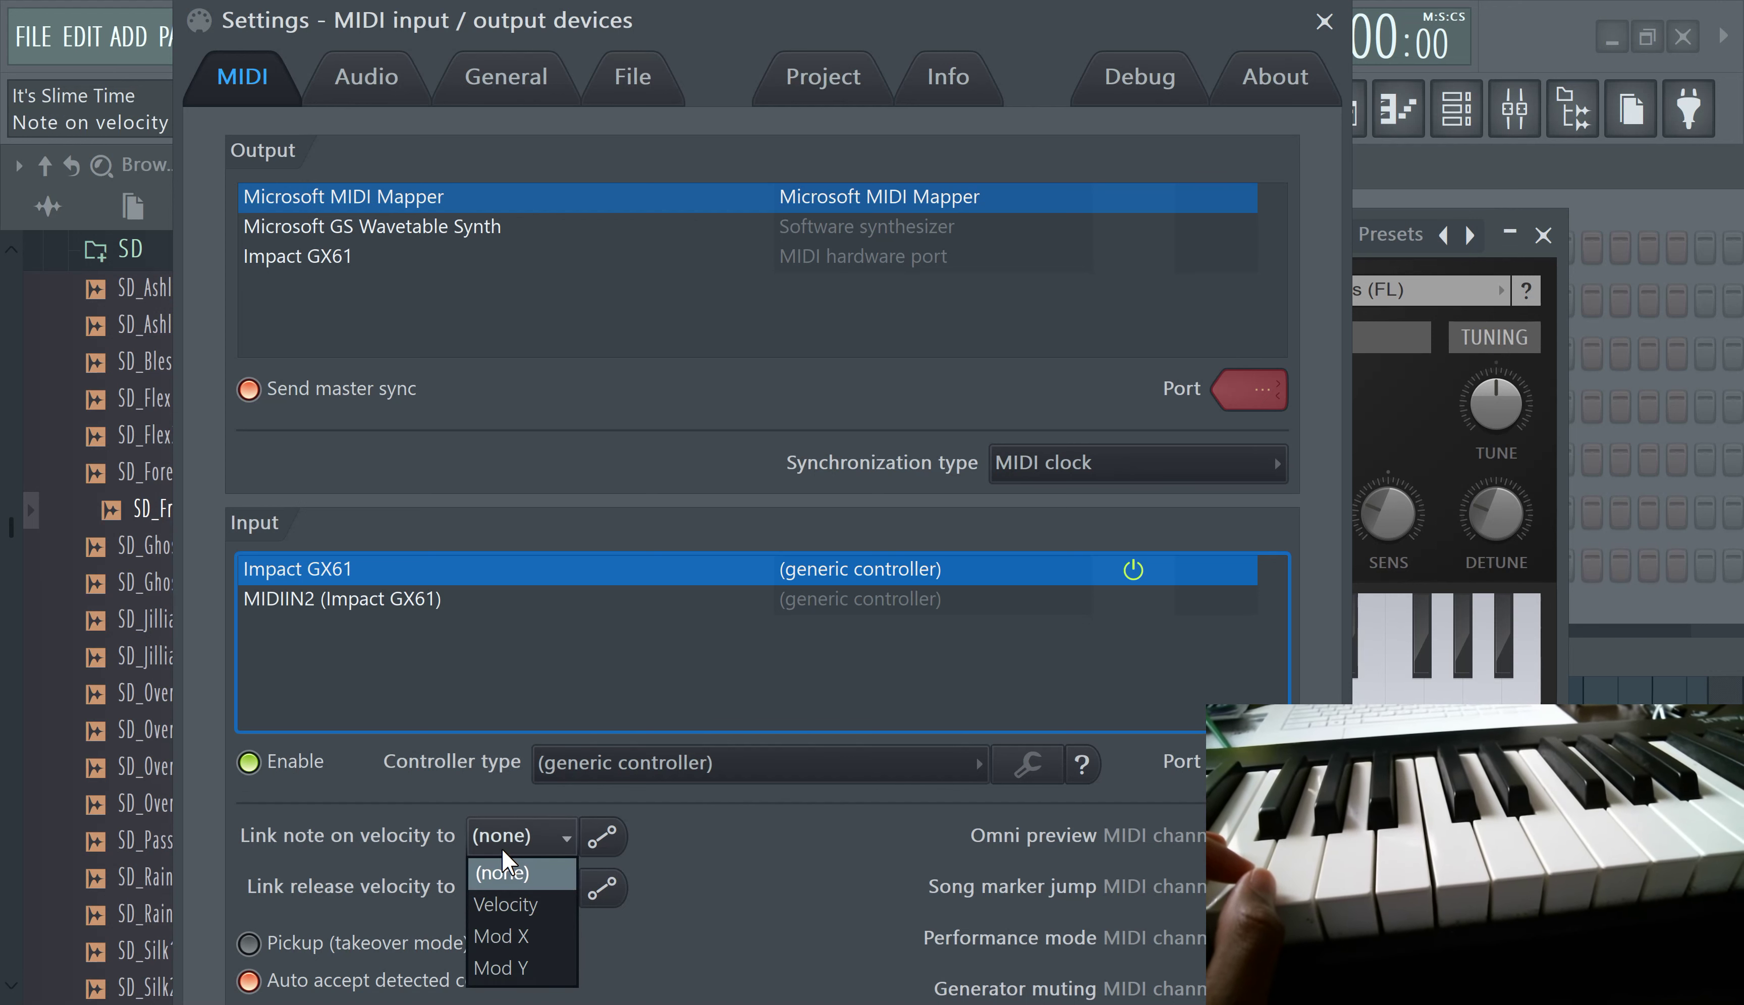
click(503, 869)
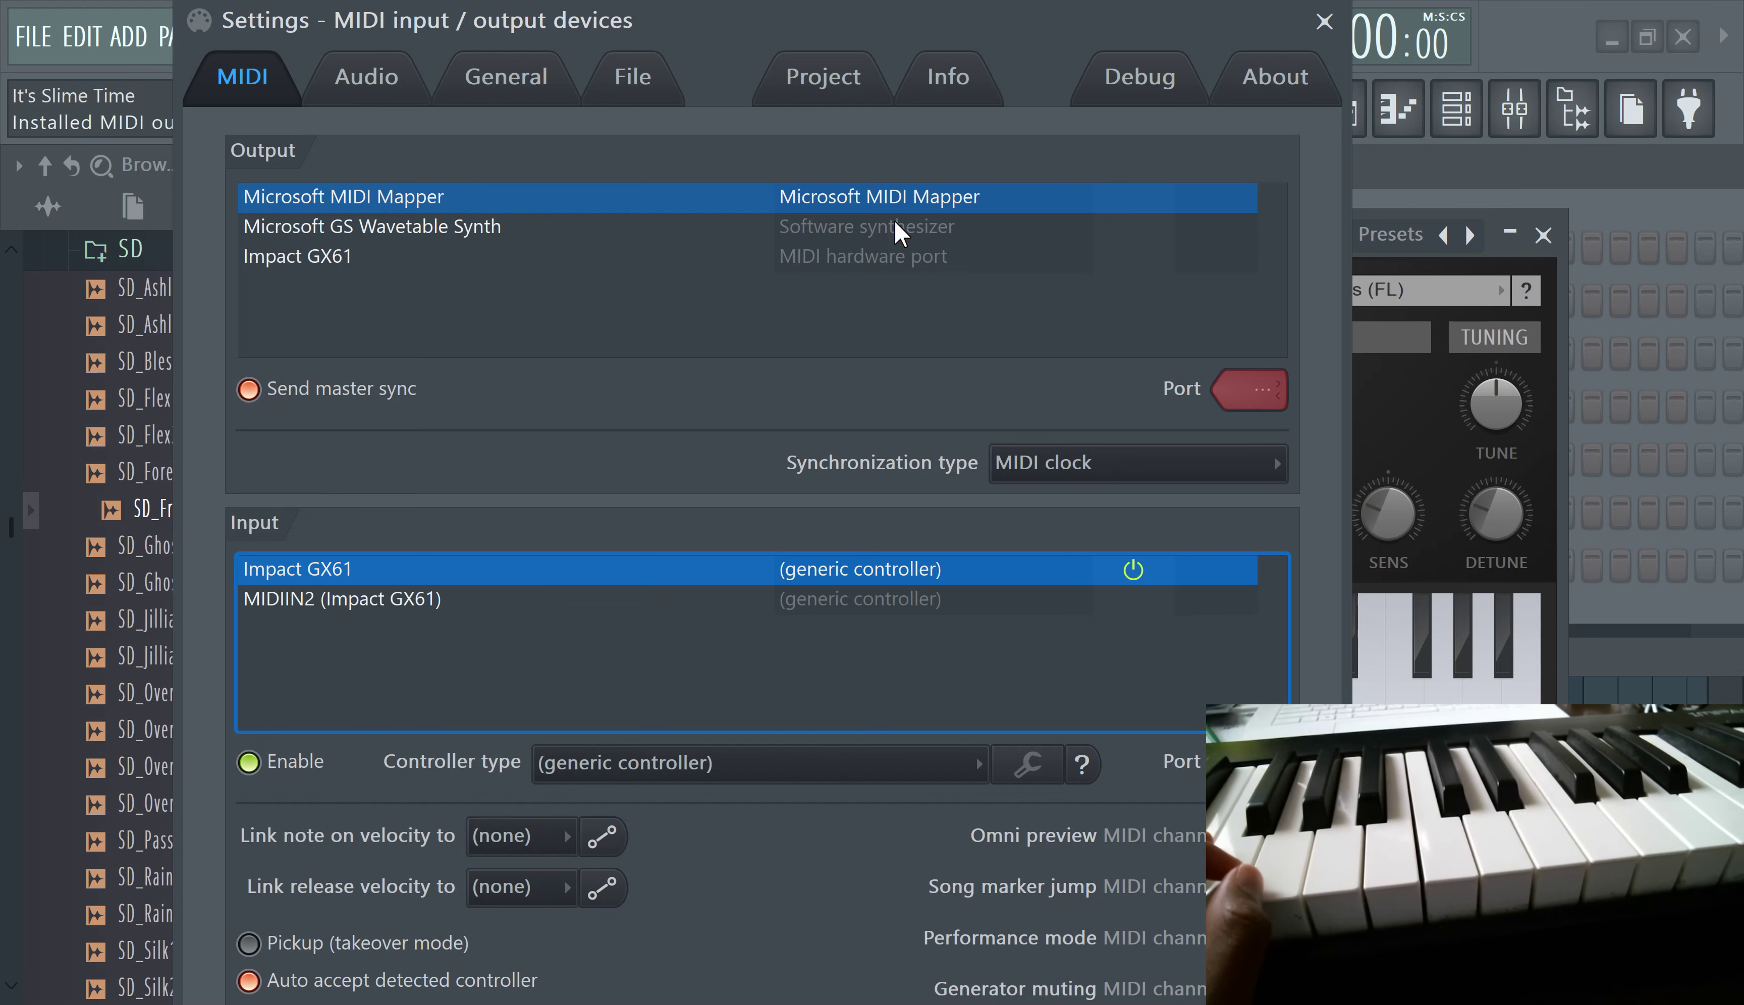
Check the File and Audio settings, and close the settings window along with the sample browser
click(633, 87)
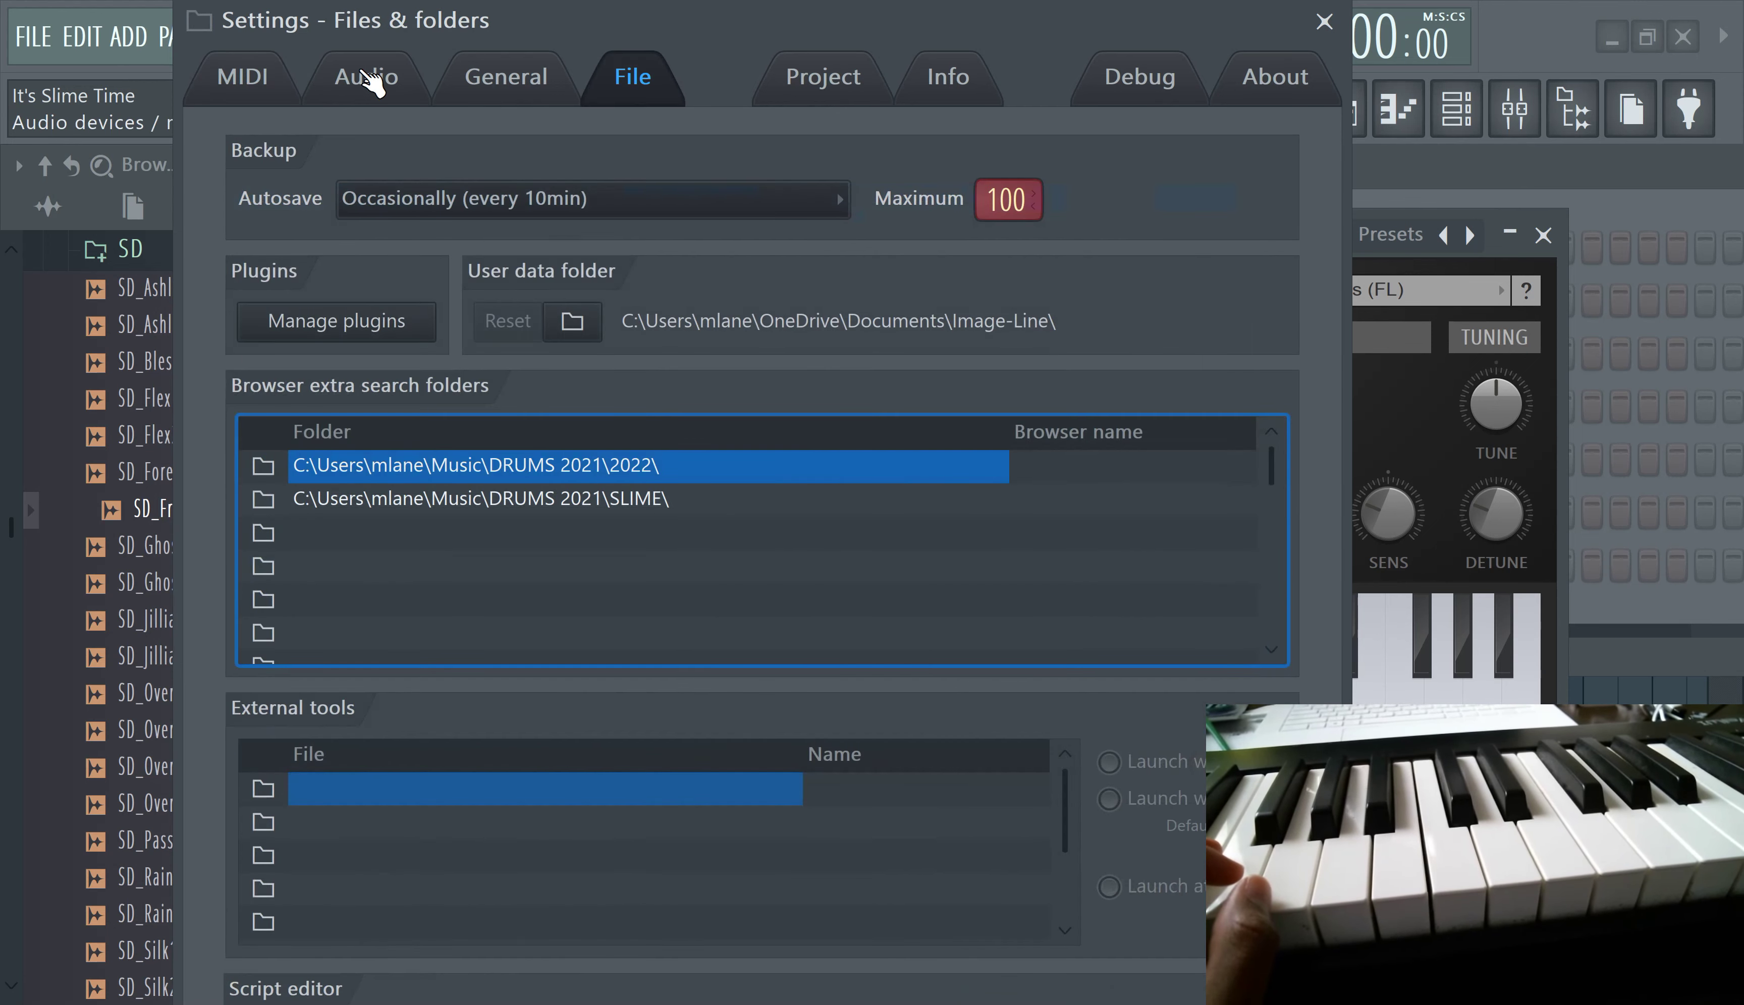
click(363, 77)
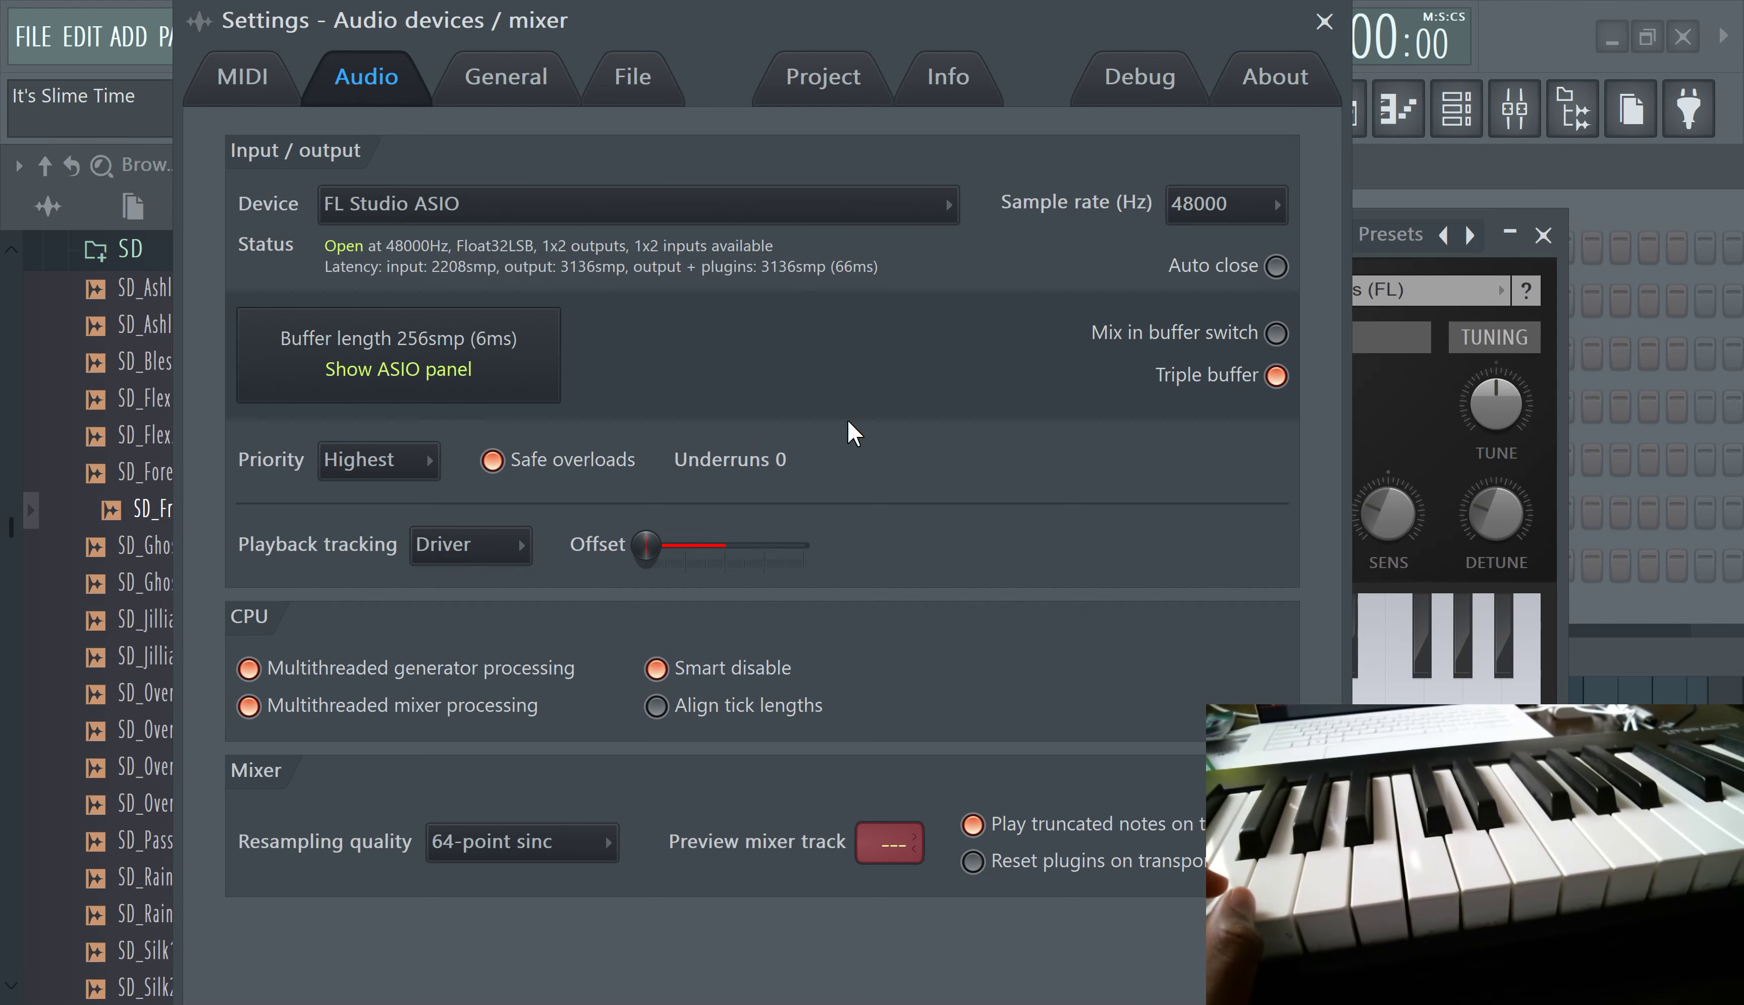
click(1572, 111)
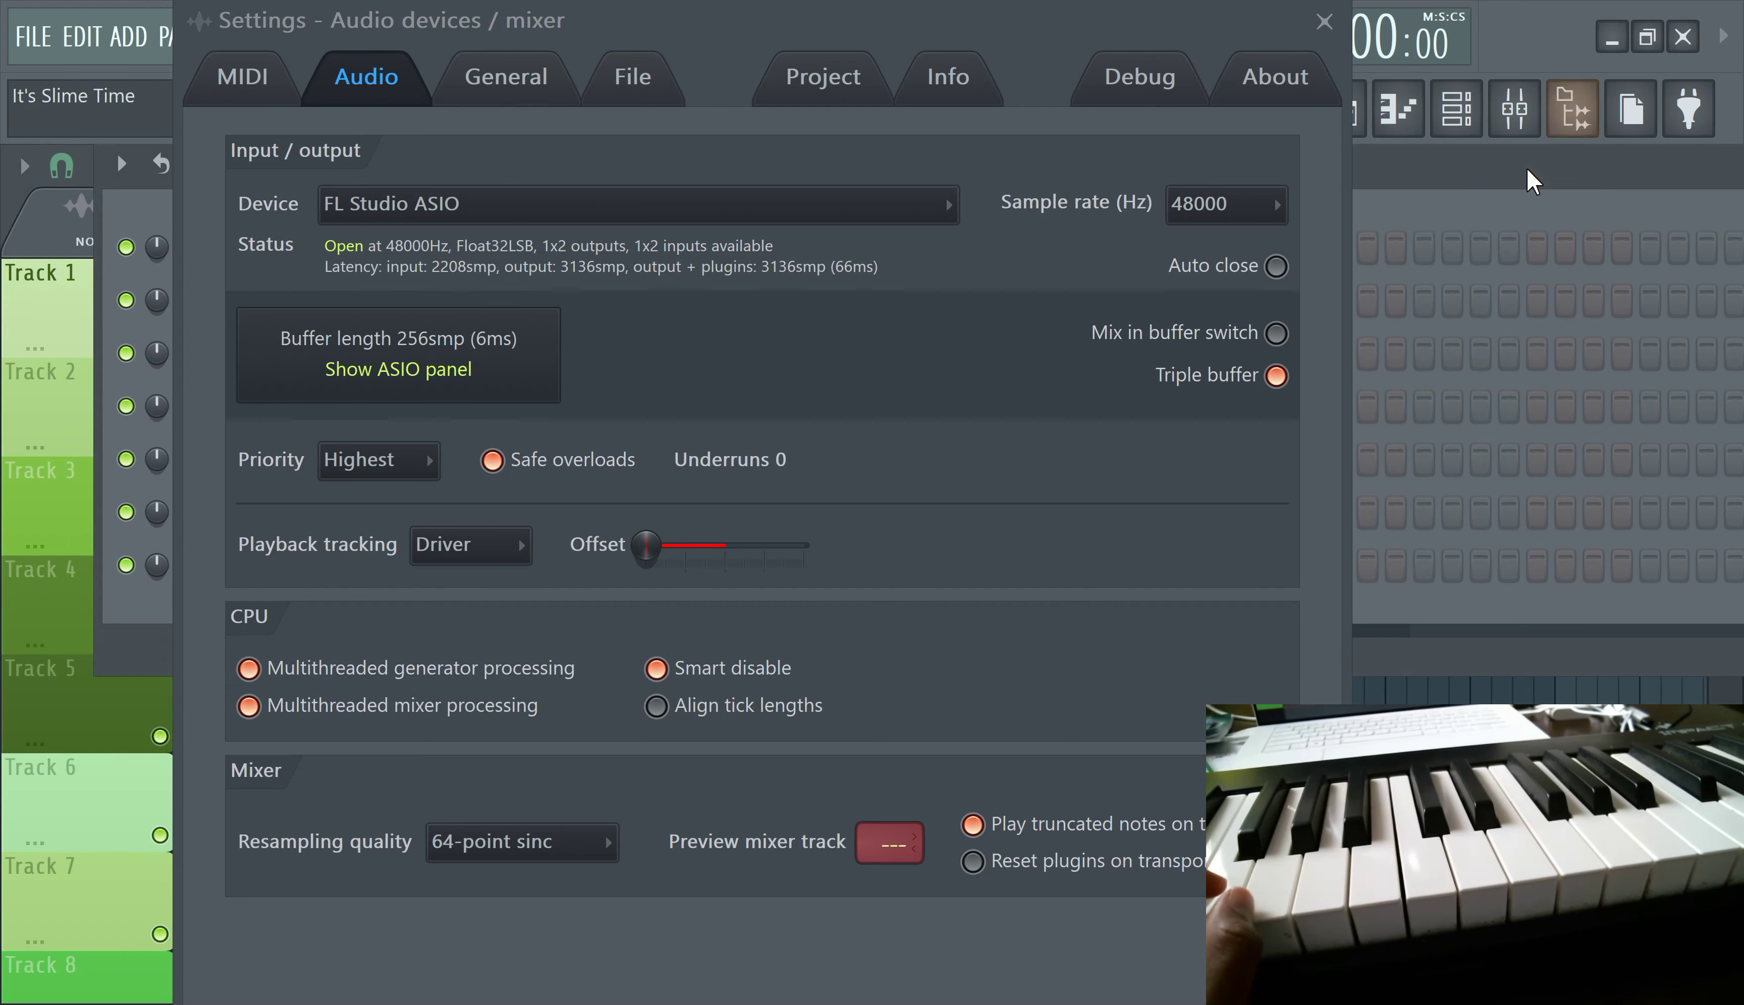
click(1324, 22)
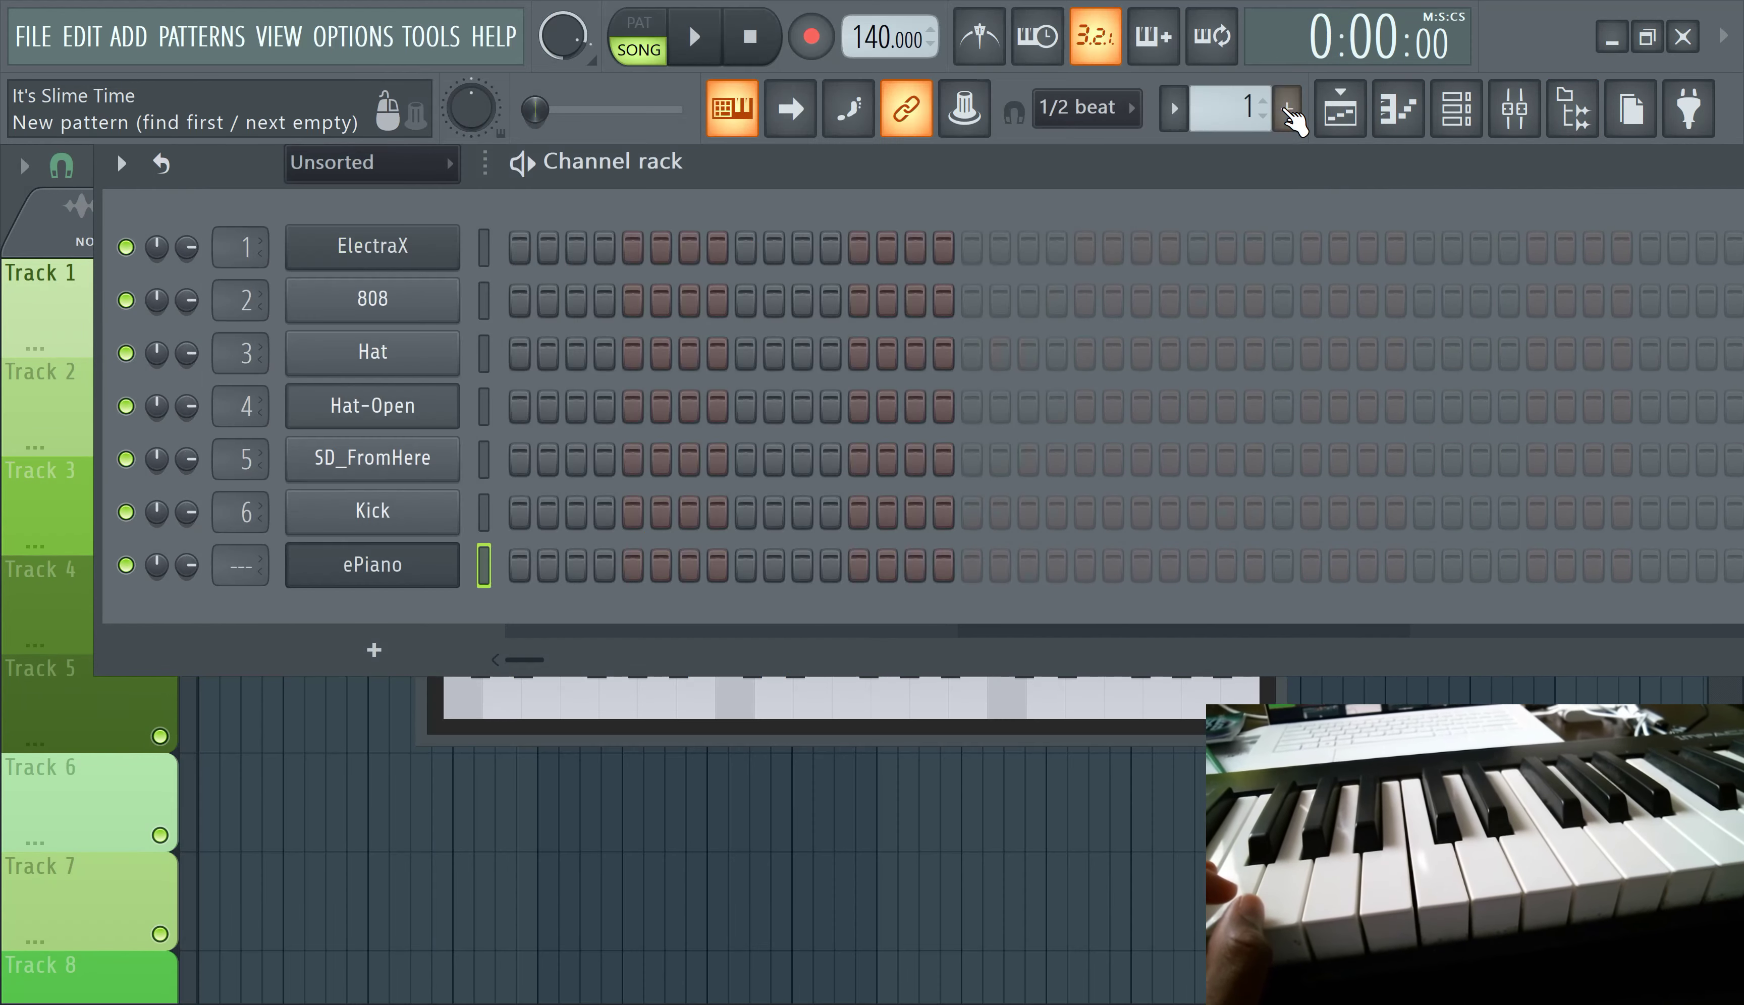
Show the channel rack again and open the ePiano instrument, placing its window over the rack
click(1316, 112)
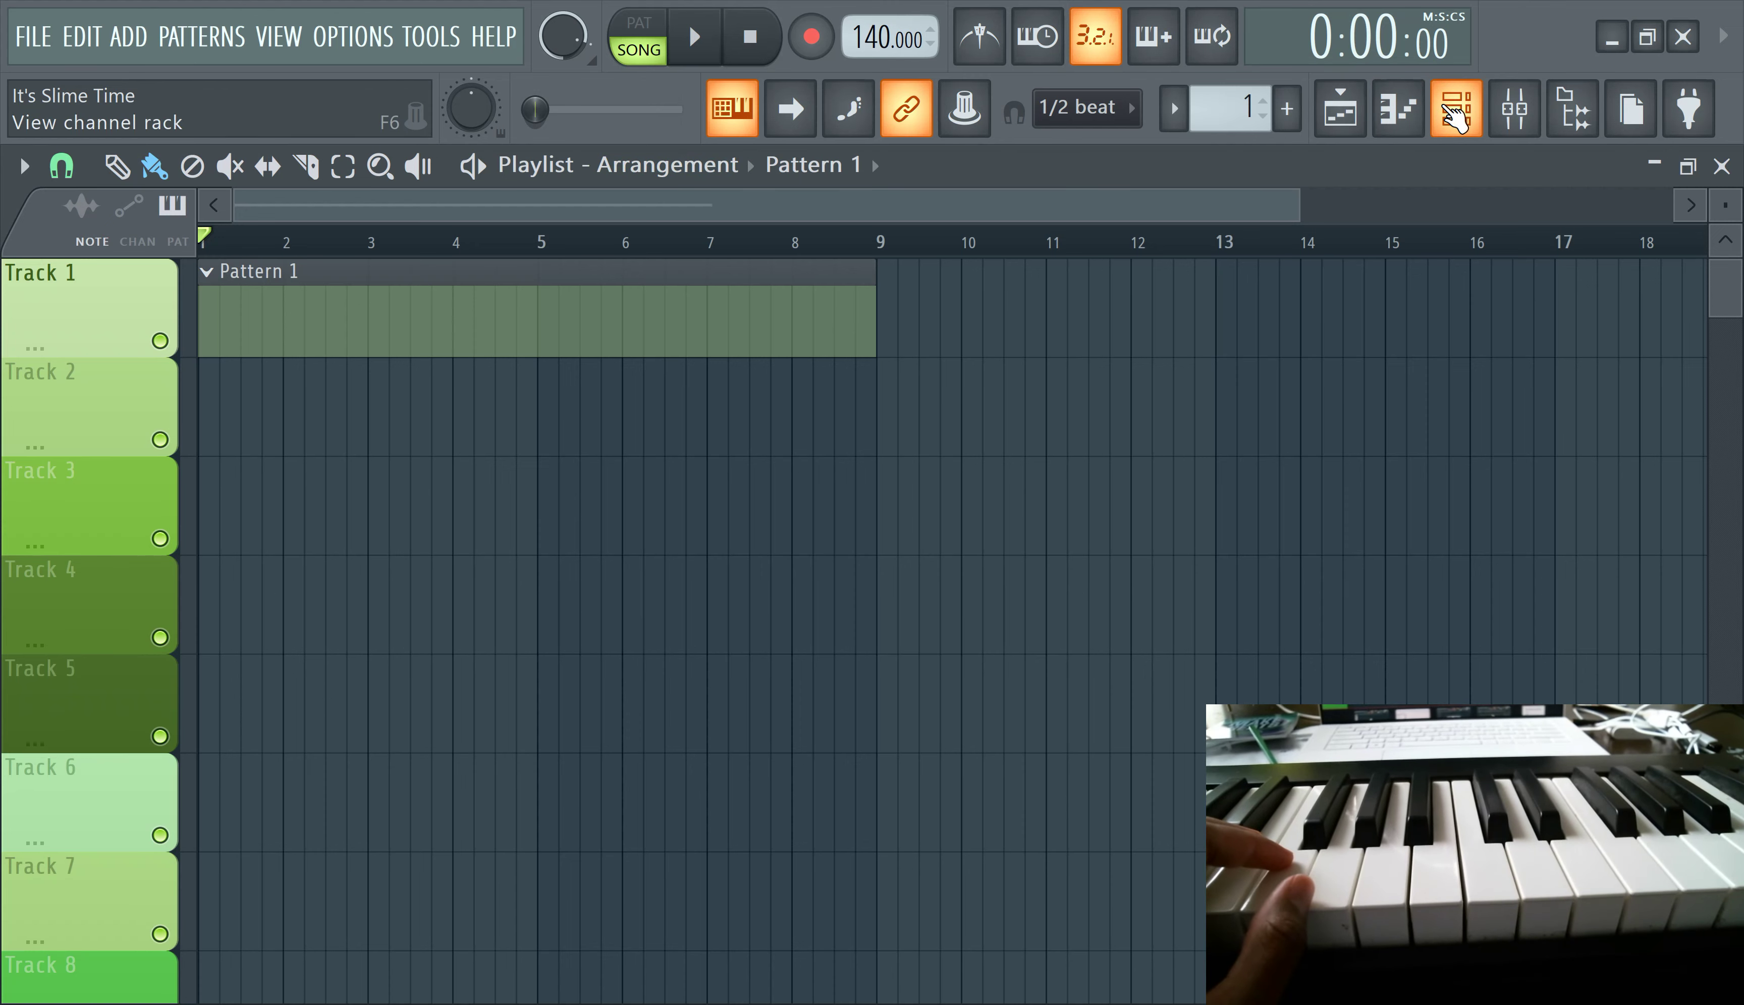
click(1456, 116)
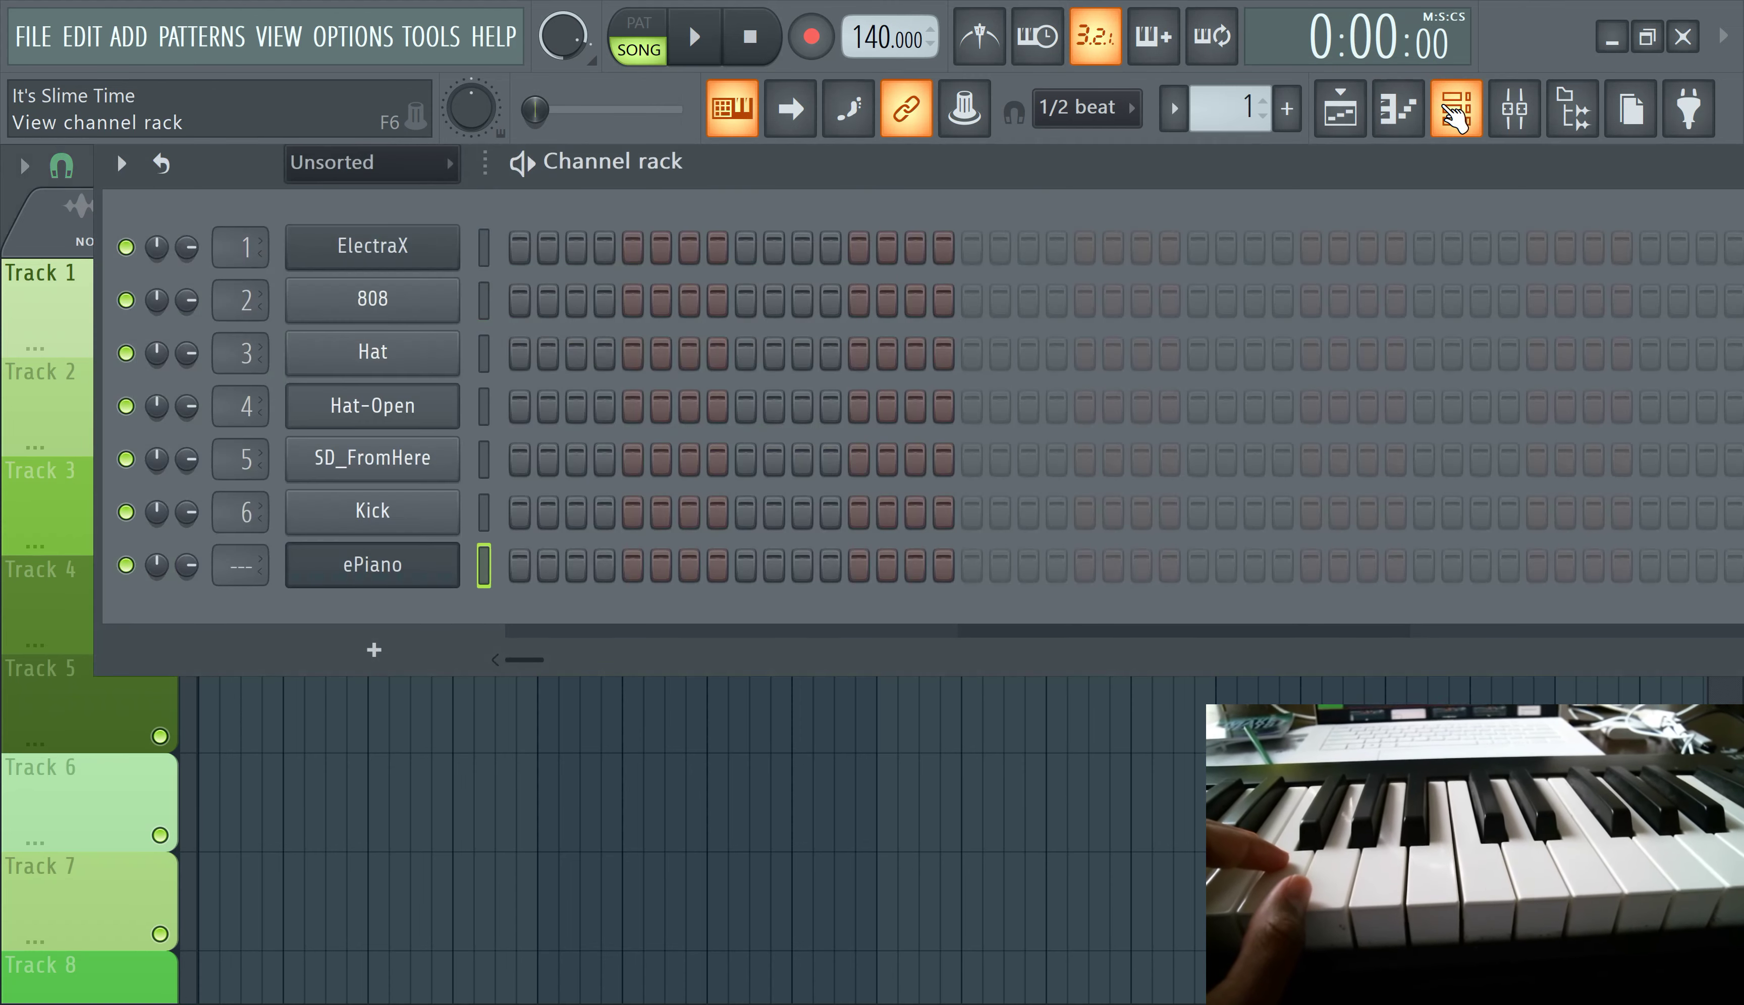
click(358, 566)
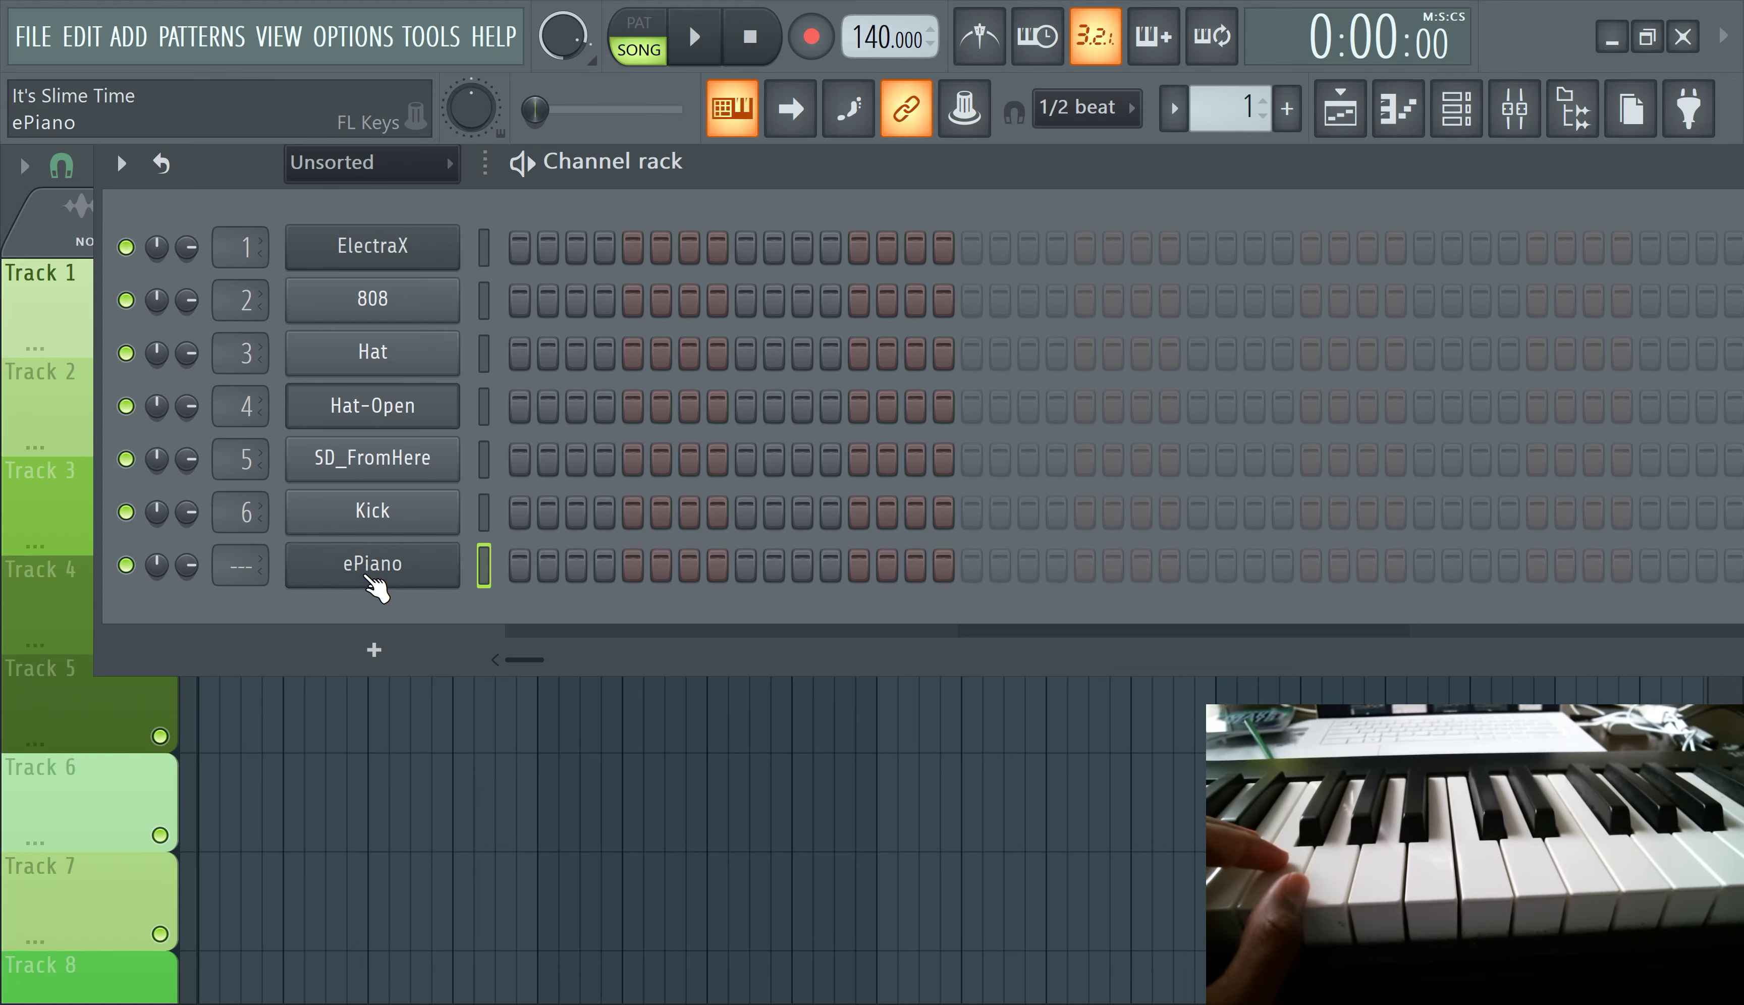
drag(867, 254, 851, 216)
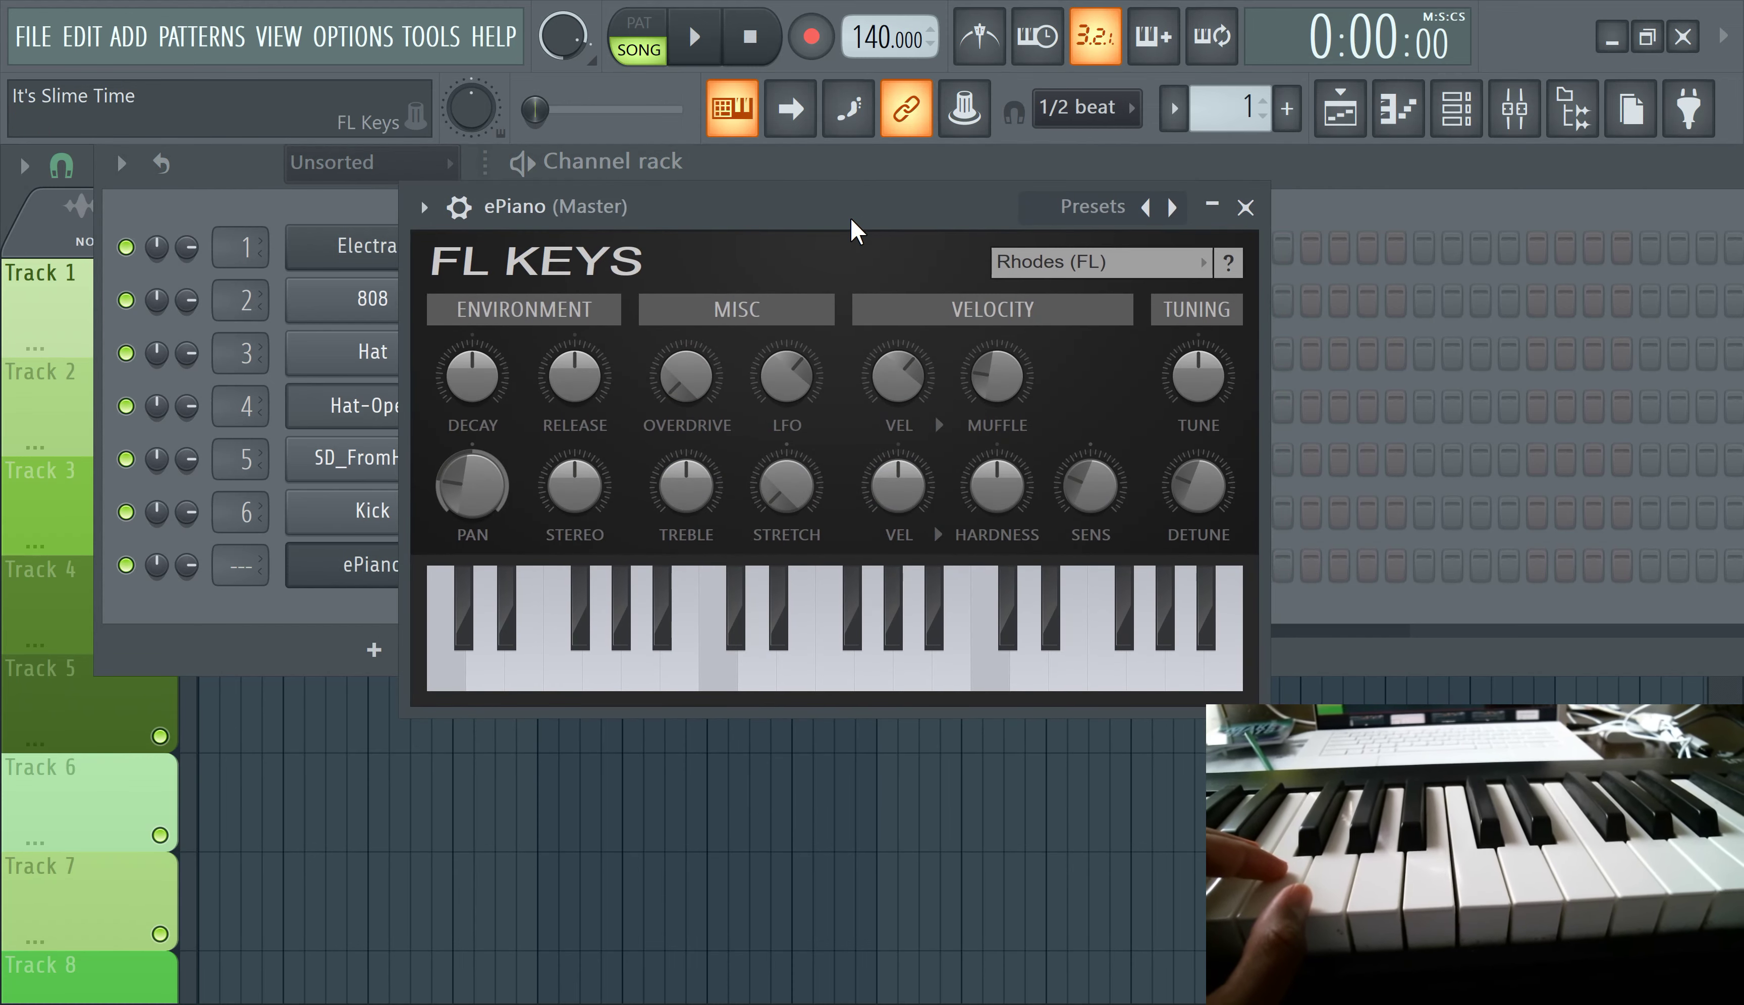
Try the default piano preset in FL Keys and switch back to the ePiano preset
click(1101, 214)
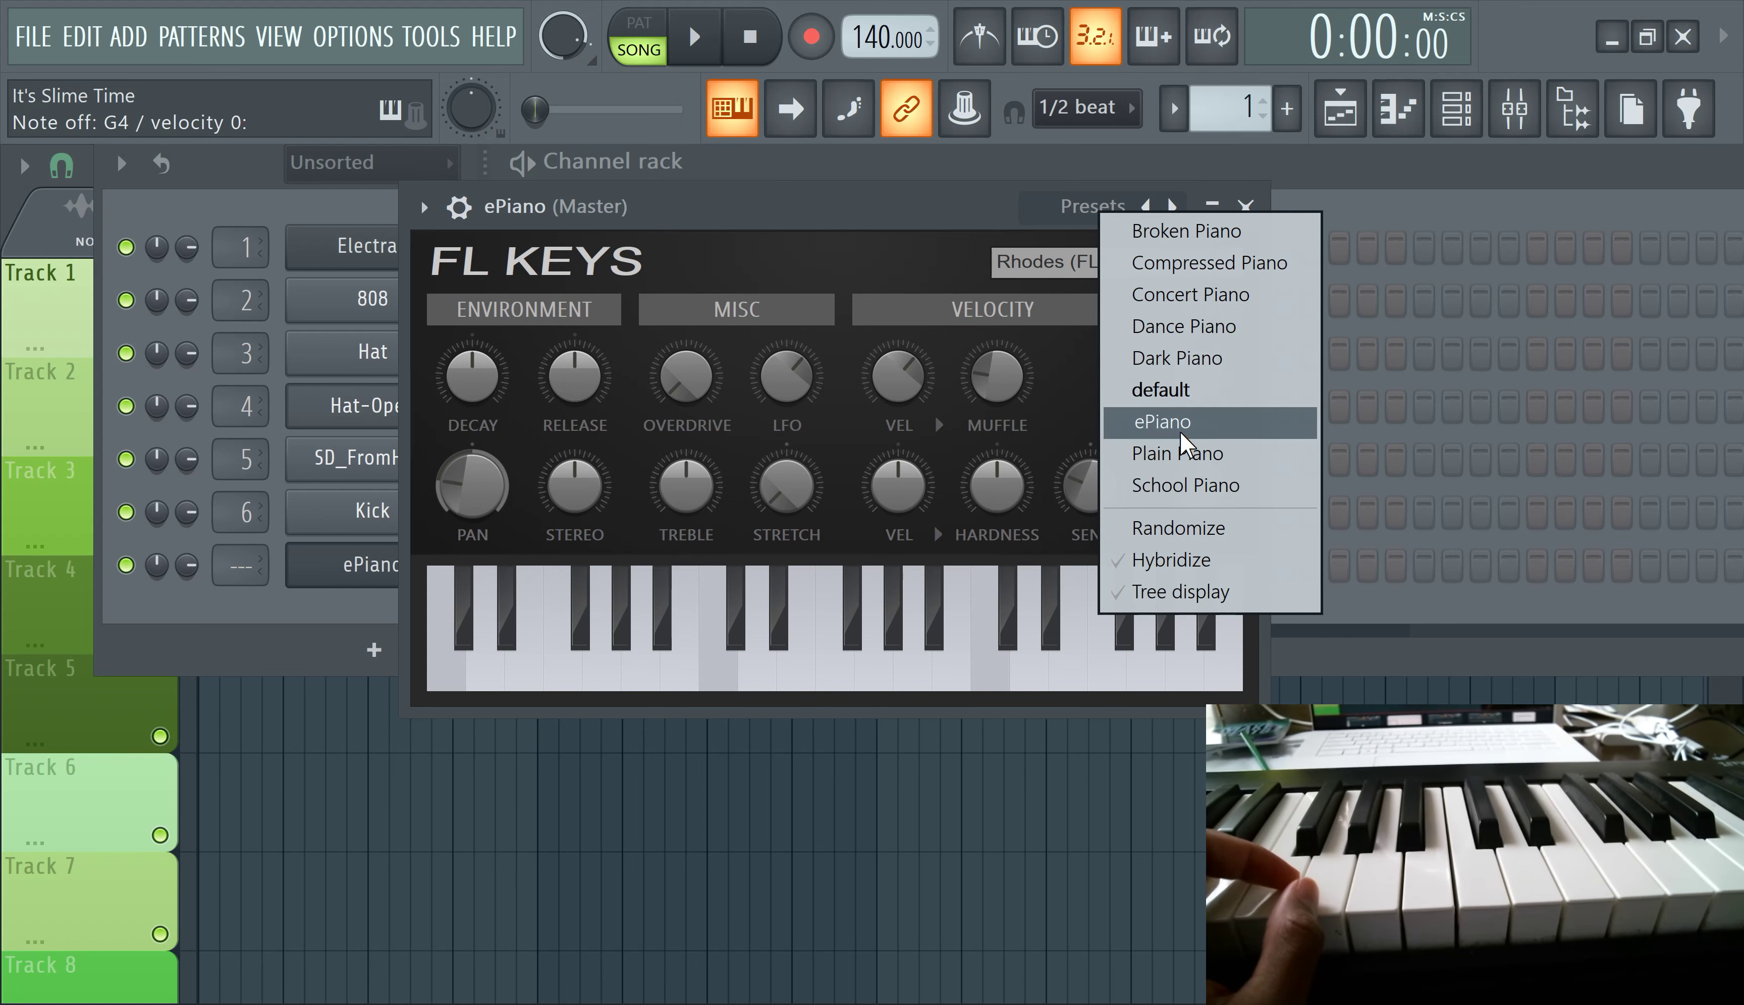
click(1181, 396)
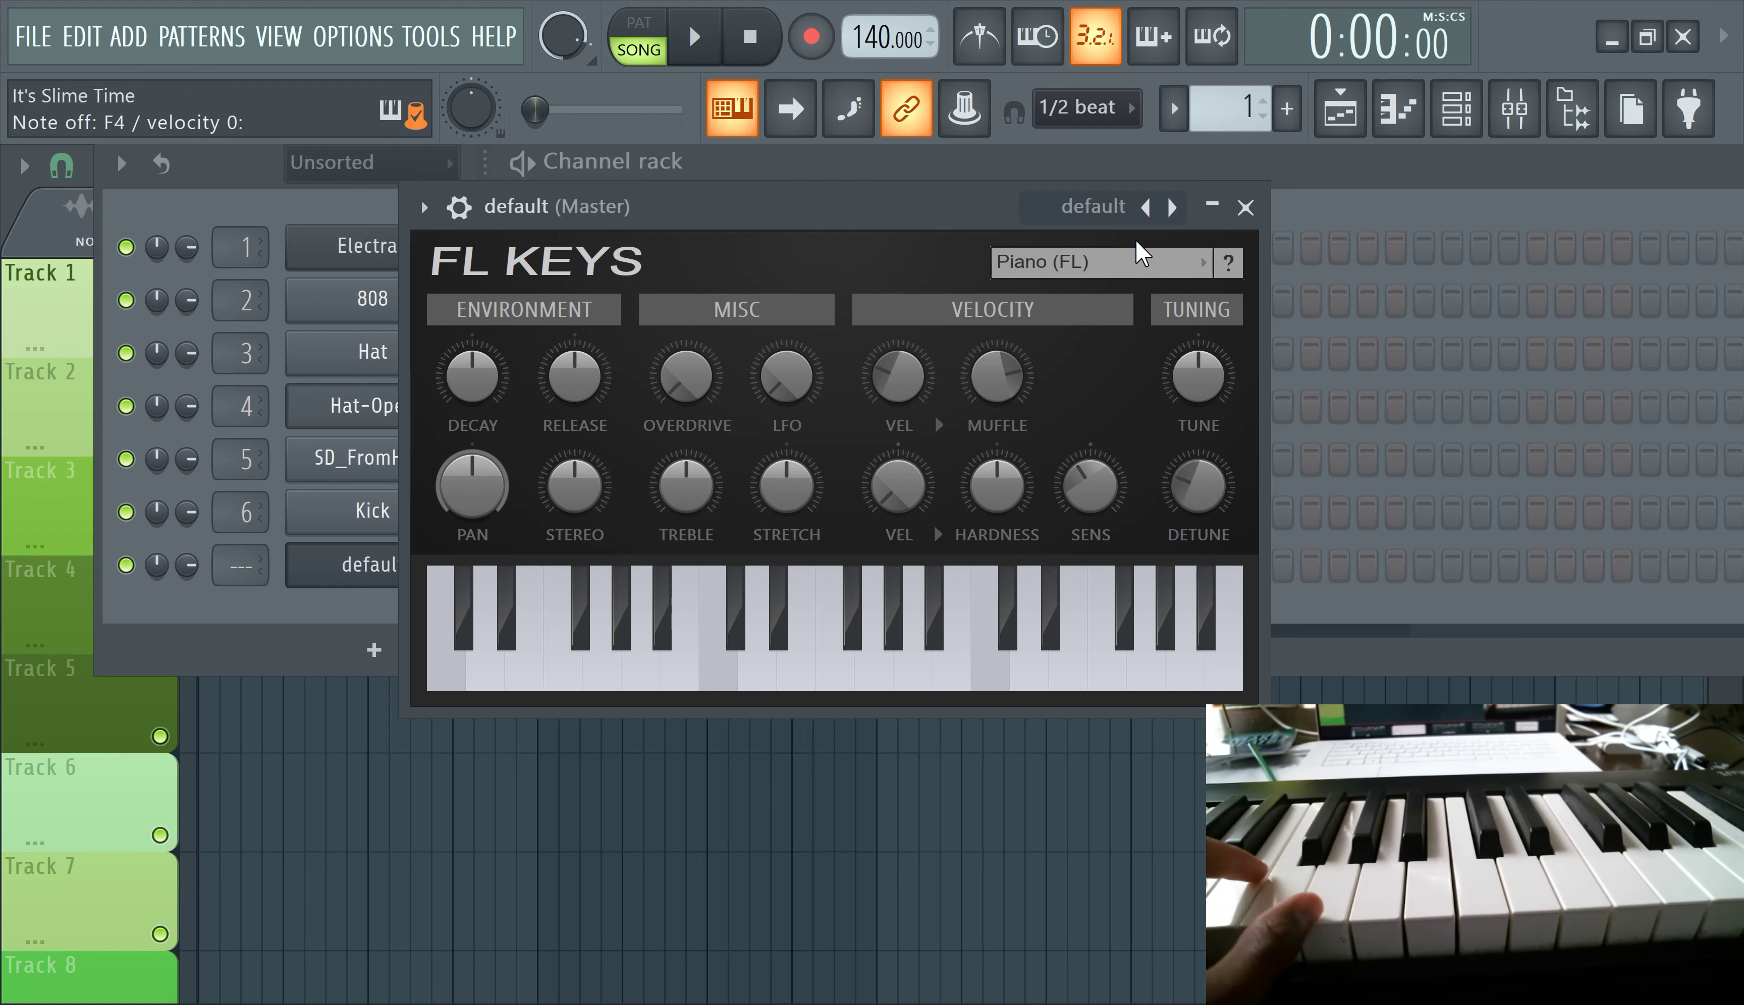
click(1110, 208)
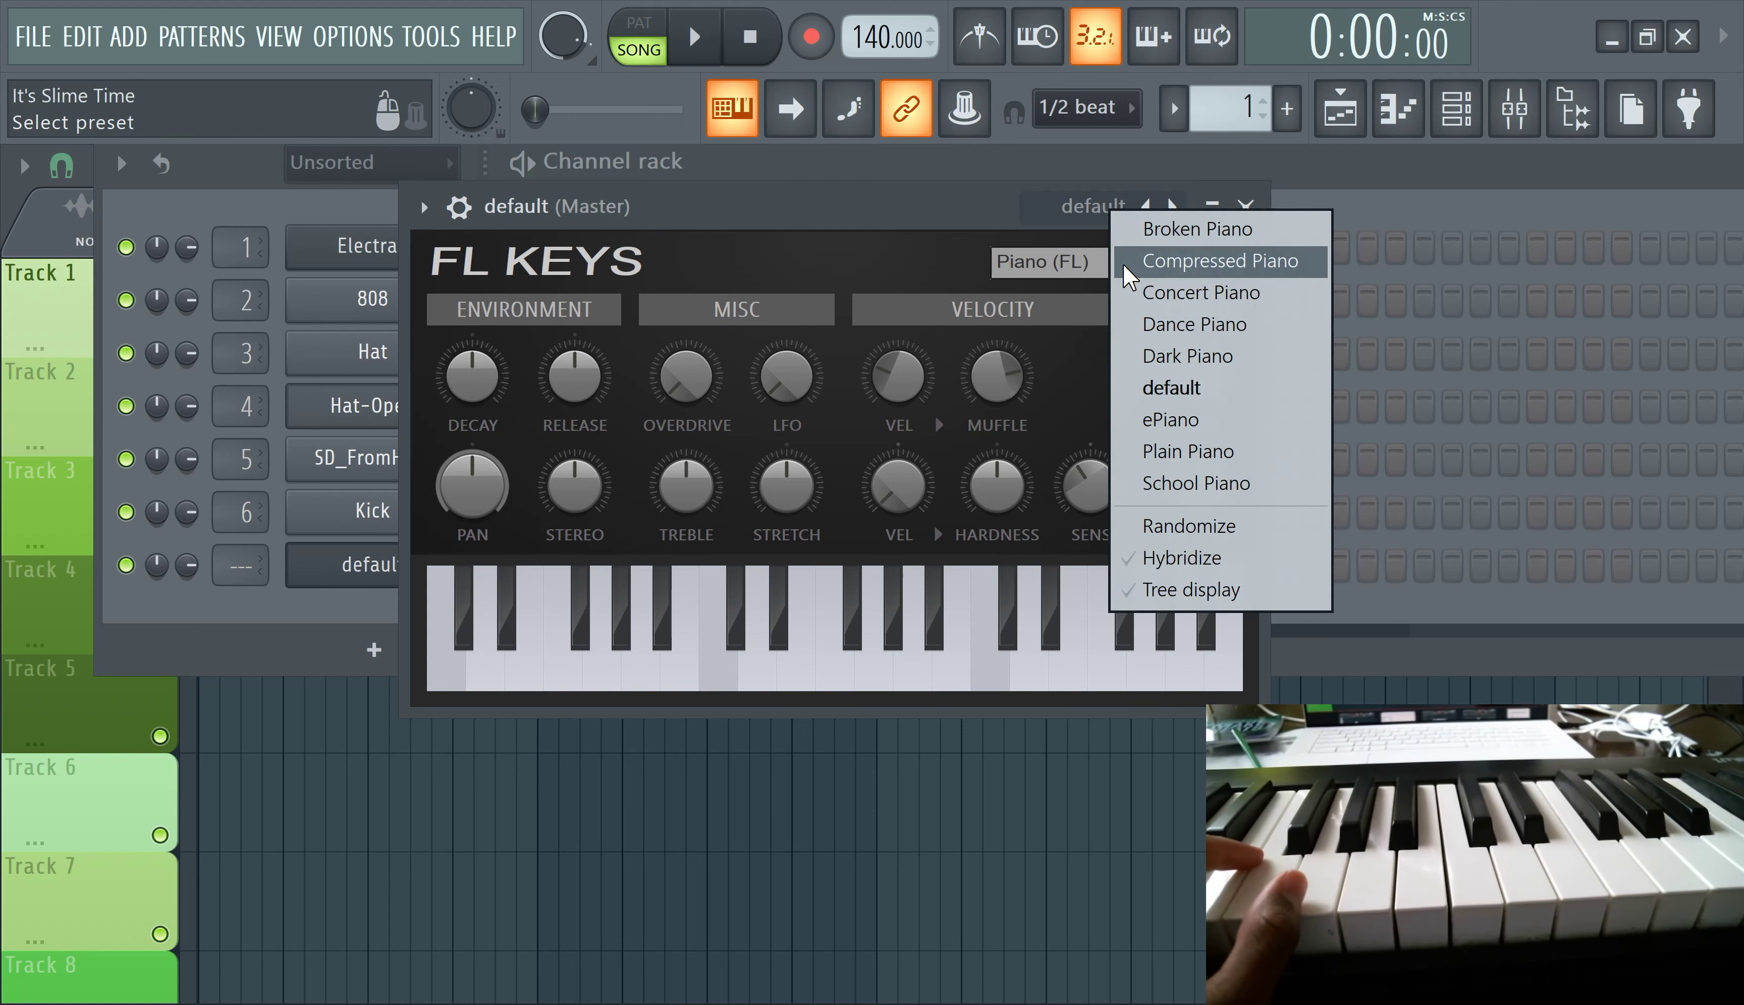
click(1168, 415)
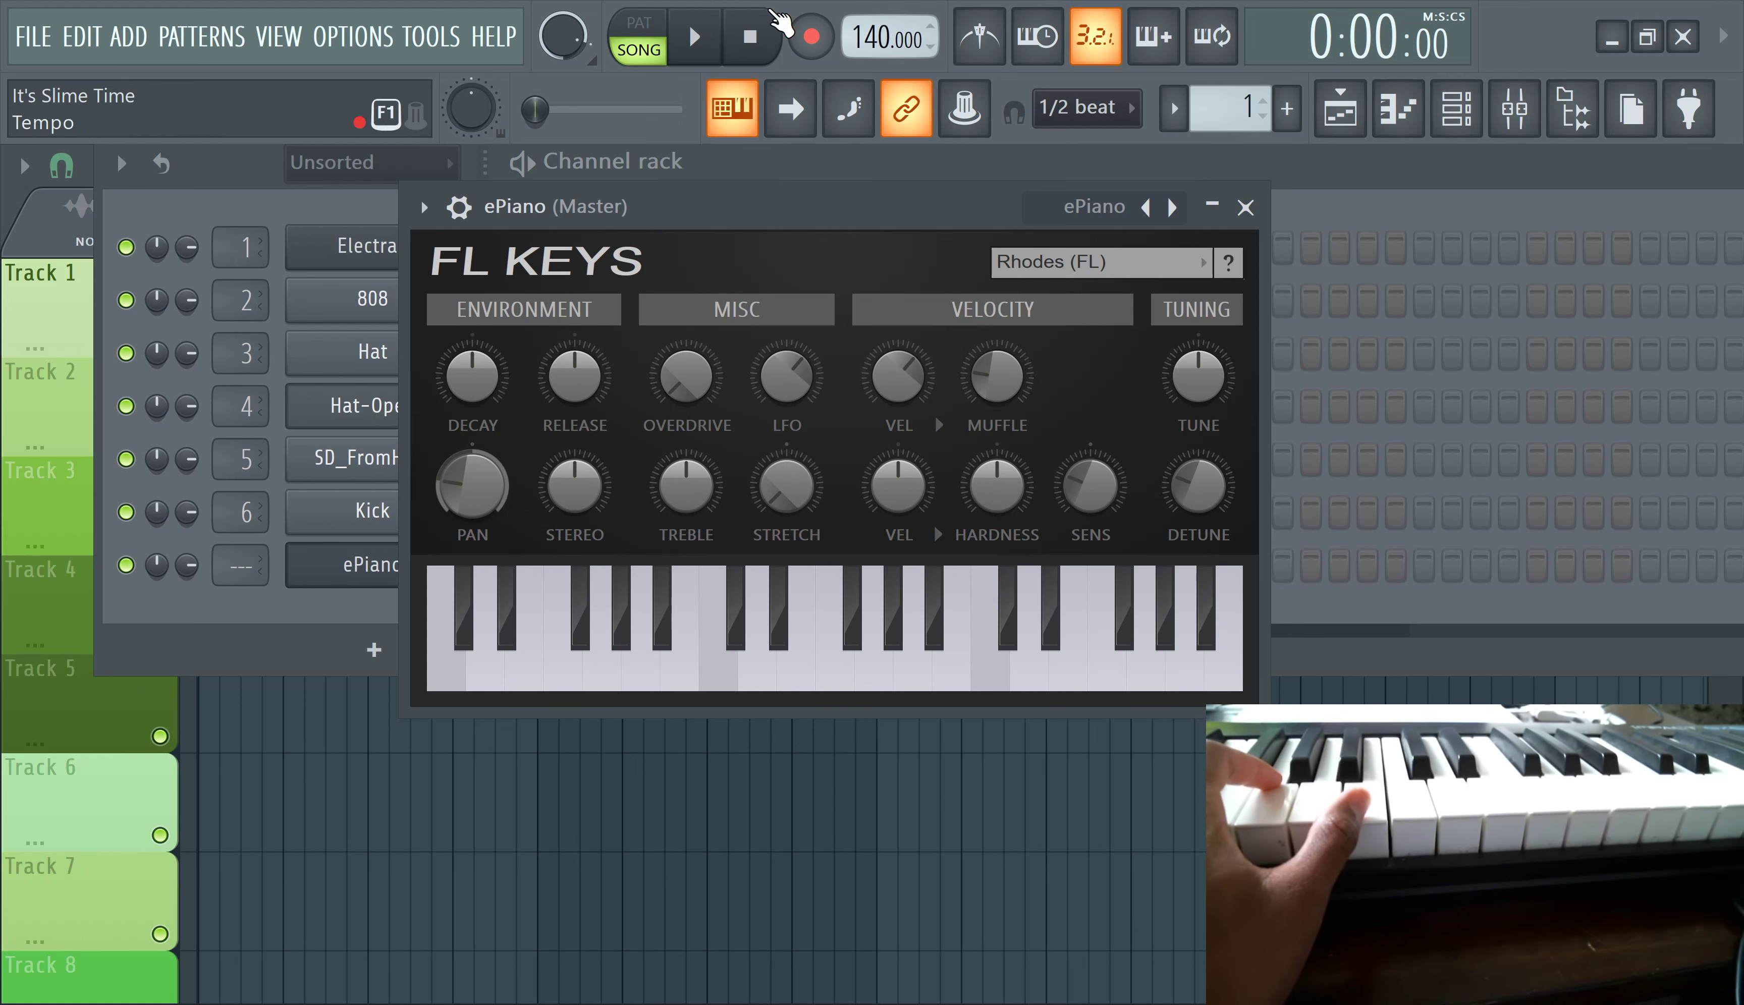
Turn on the metronome, set the project tempo to 120 BPM against playback, and stop
click(980, 36)
key(space)
drag(888, 36, 888, 79)
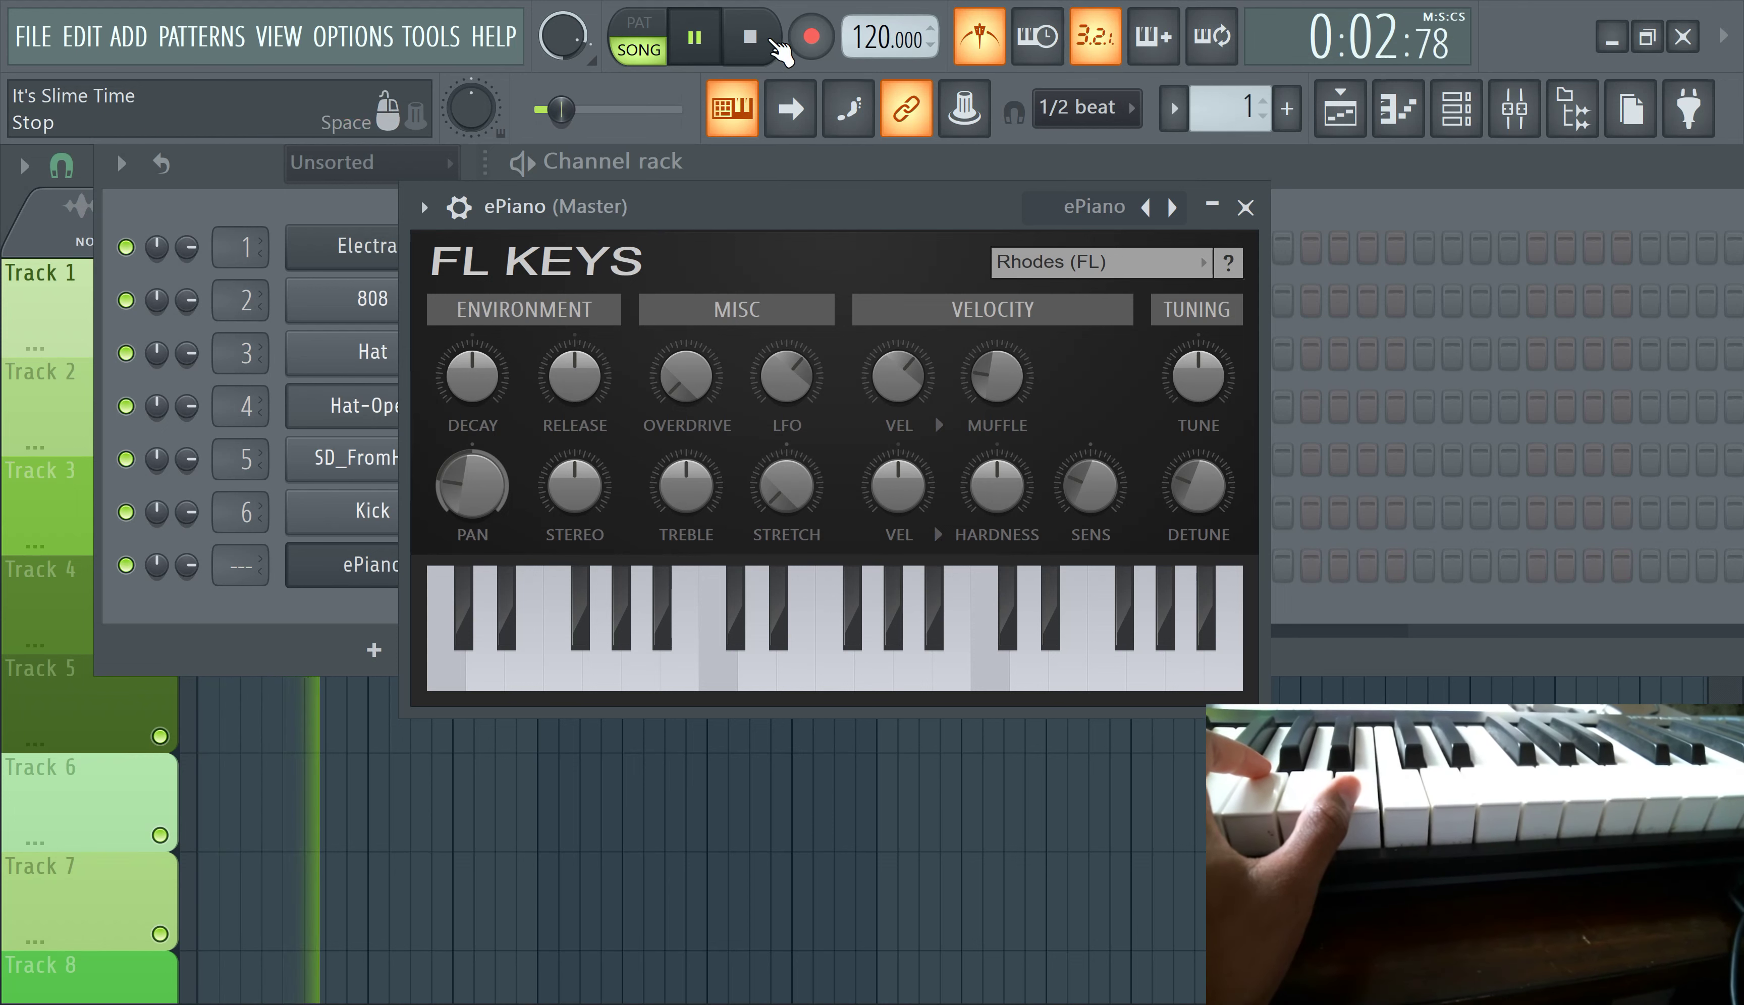
key(space)
Record the ePiano part into Pattern 1, and turn off the metronome with the playlist shown
click(811, 36)
click(694, 36)
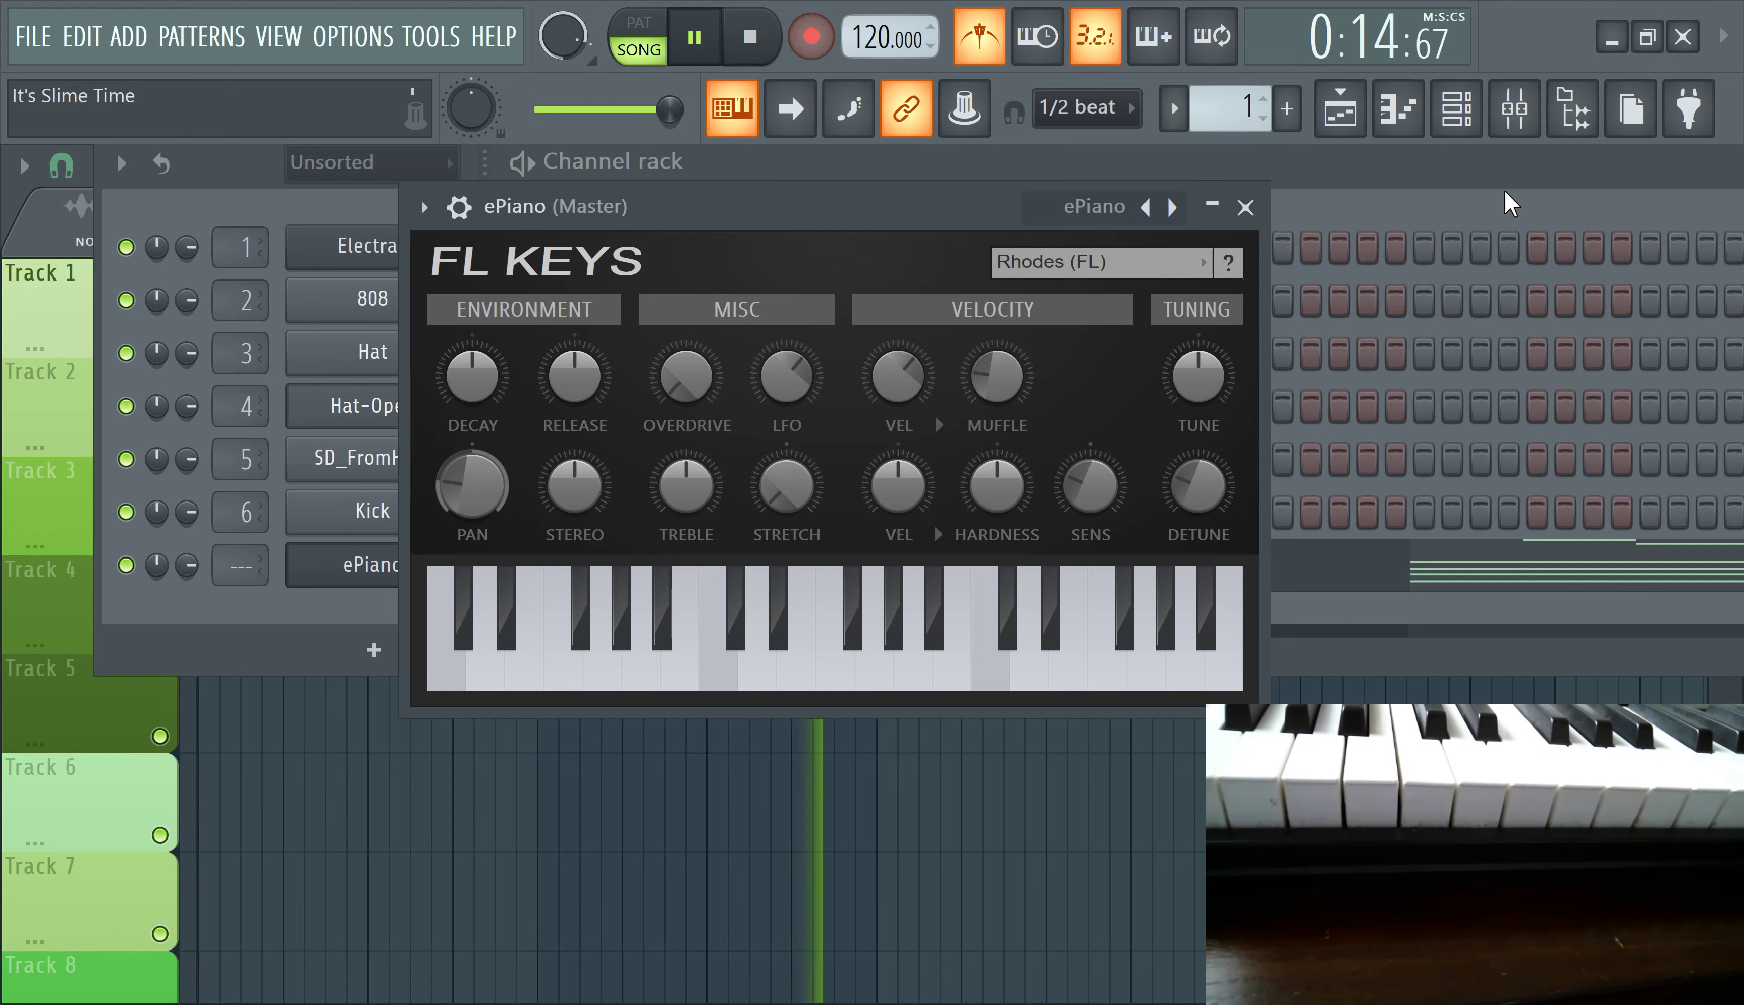
key(F5)
click(980, 34)
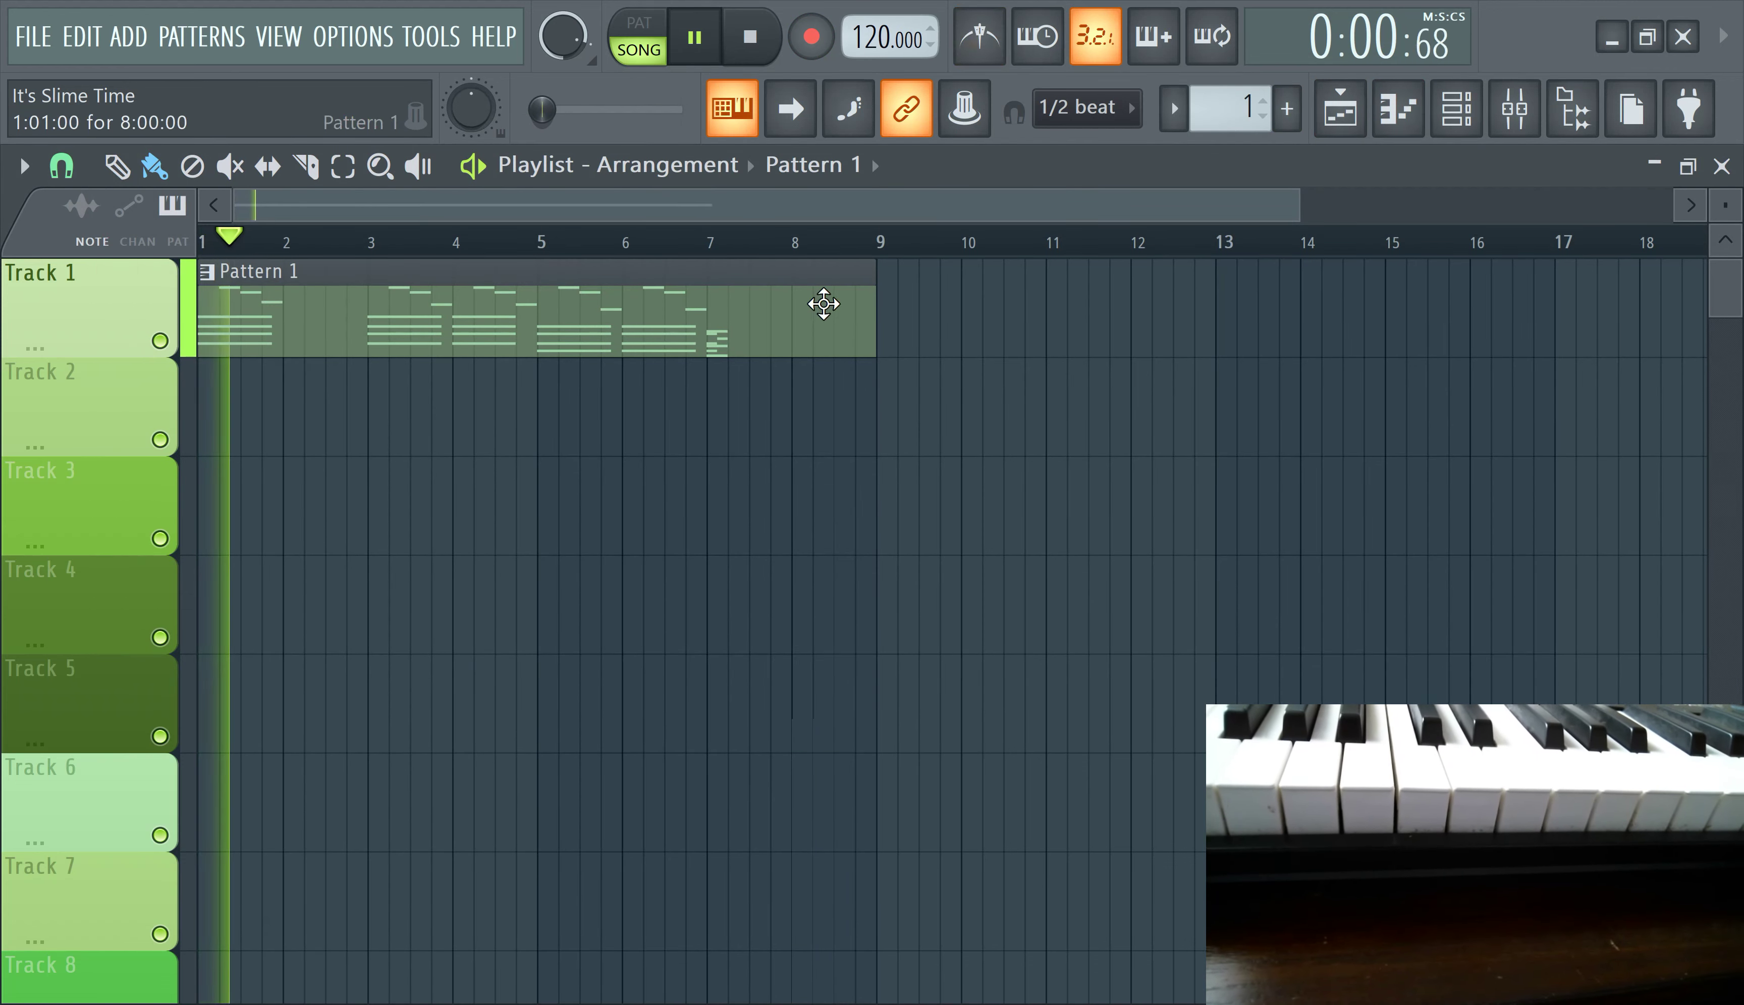
Open Pattern 1's ePiano notes in the piano roll and delete all the chord and melody notes in bar 1
double_click(390, 294)
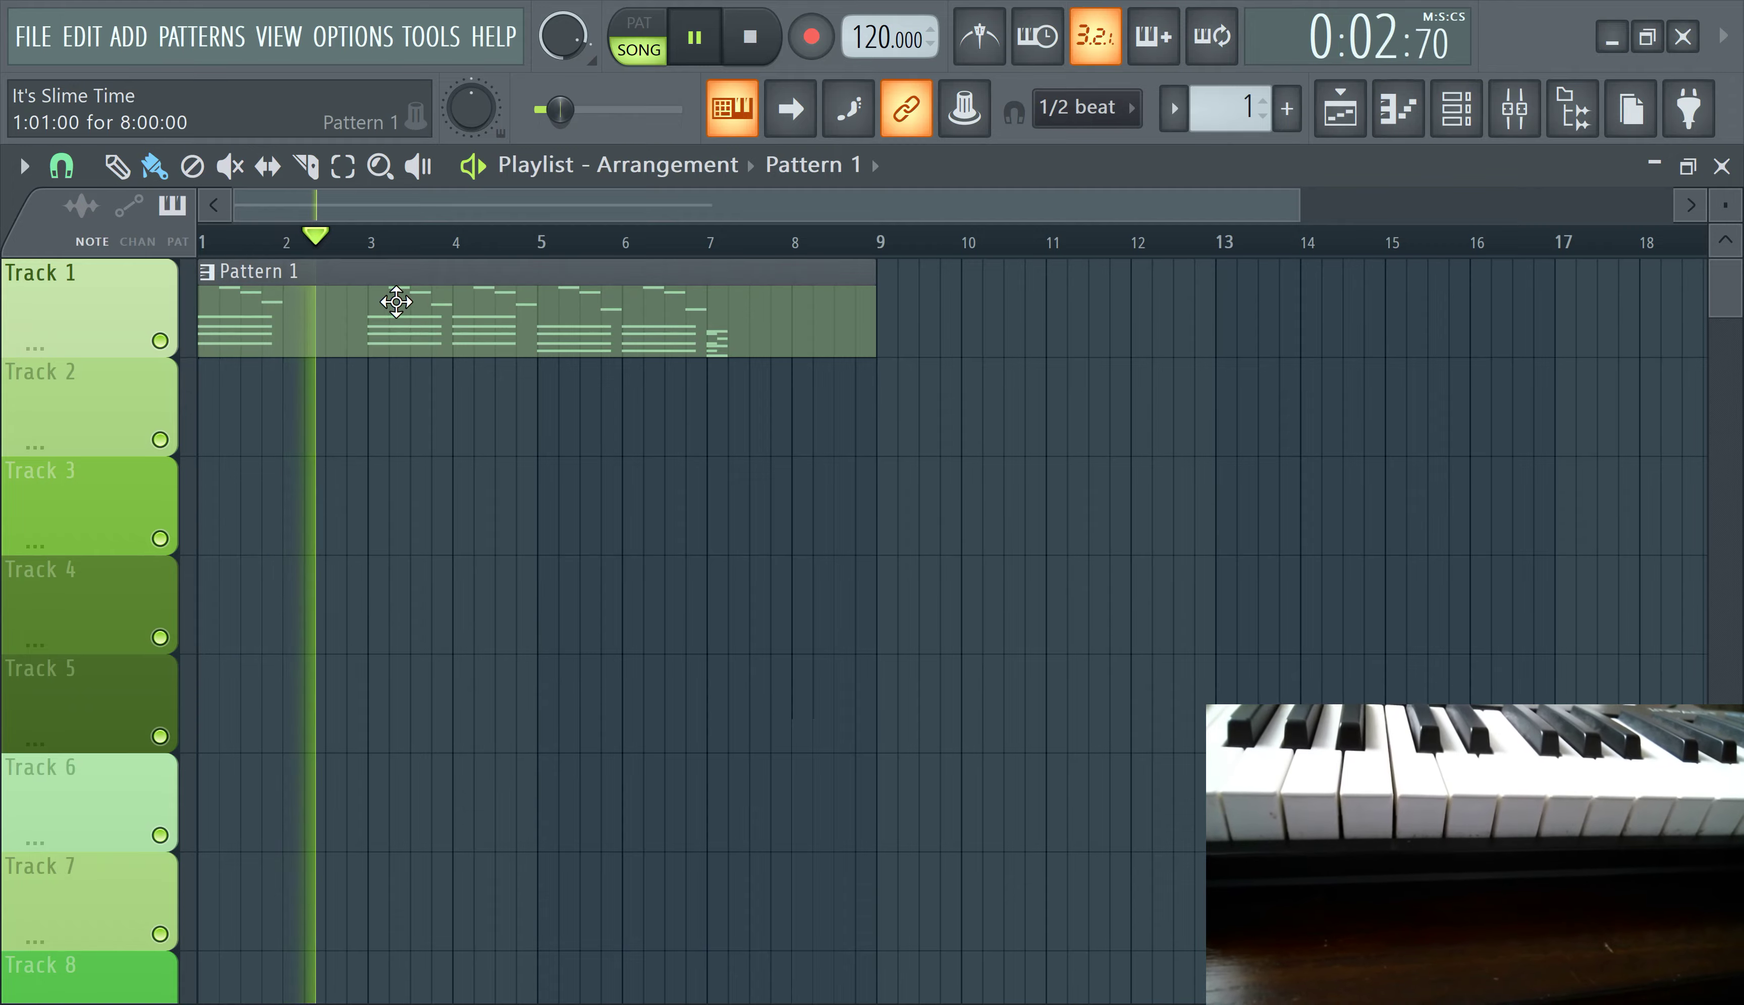
ctrl+scroll(446, 424, down, 2)
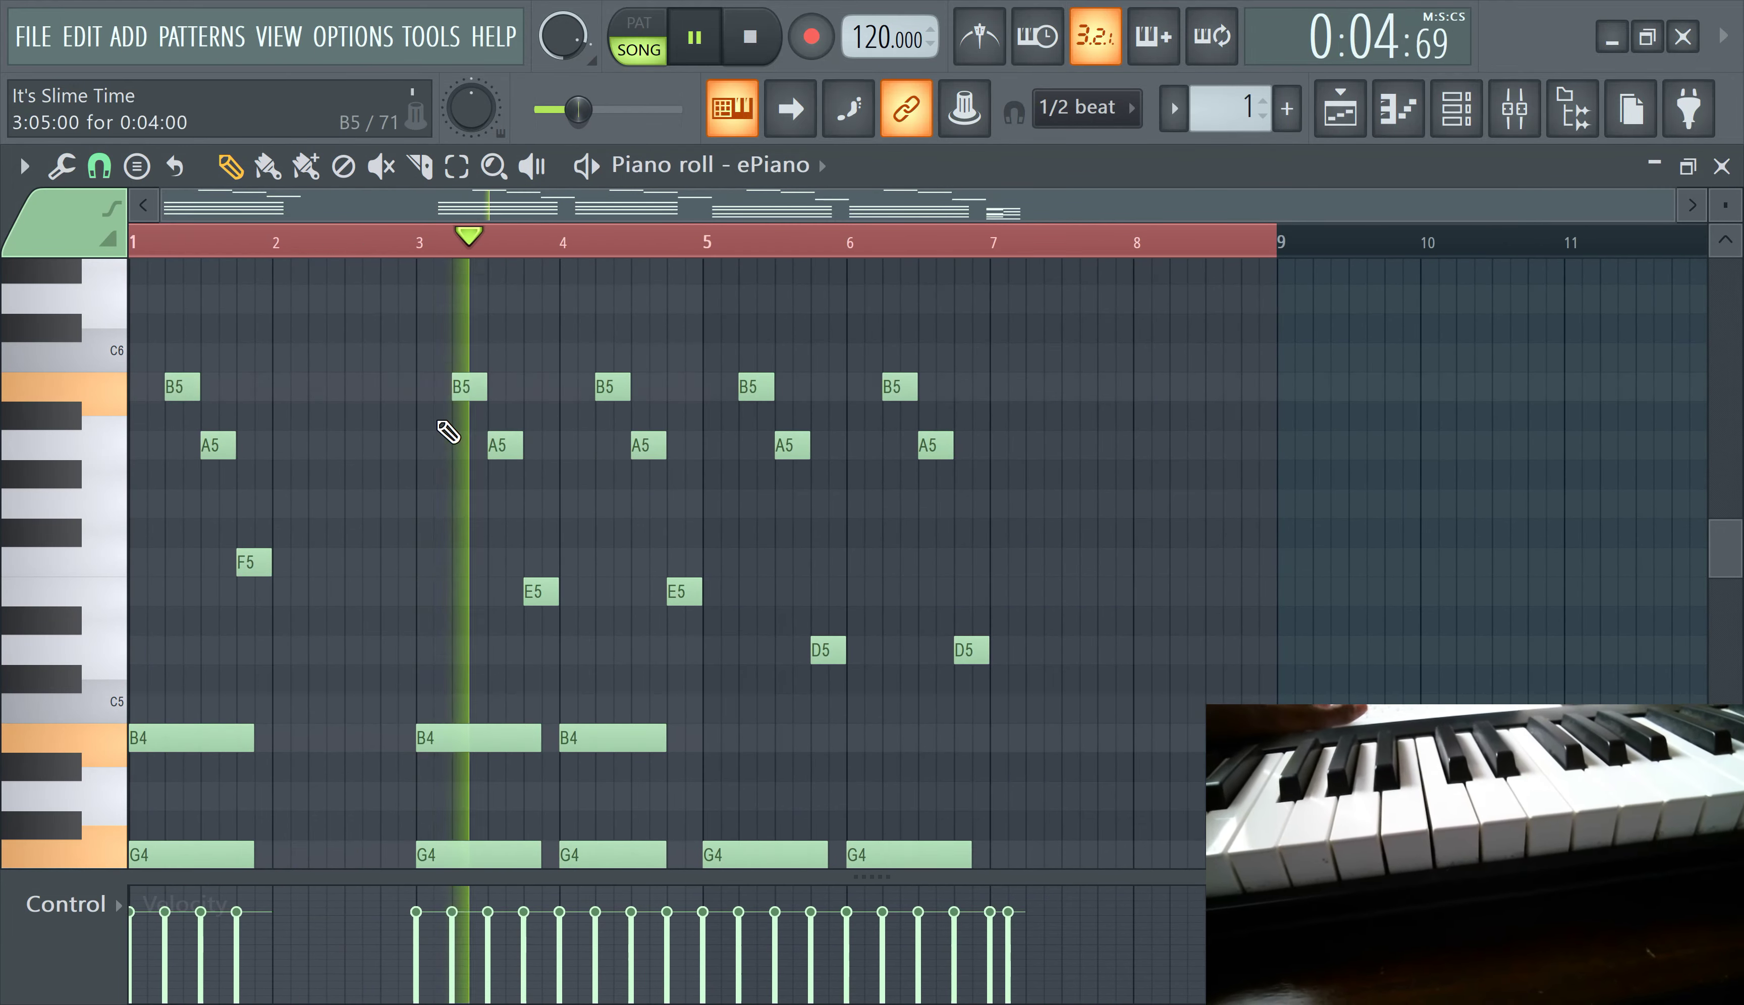
scroll(362, 553, down, 4)
drag(235, 461, 124, 239)
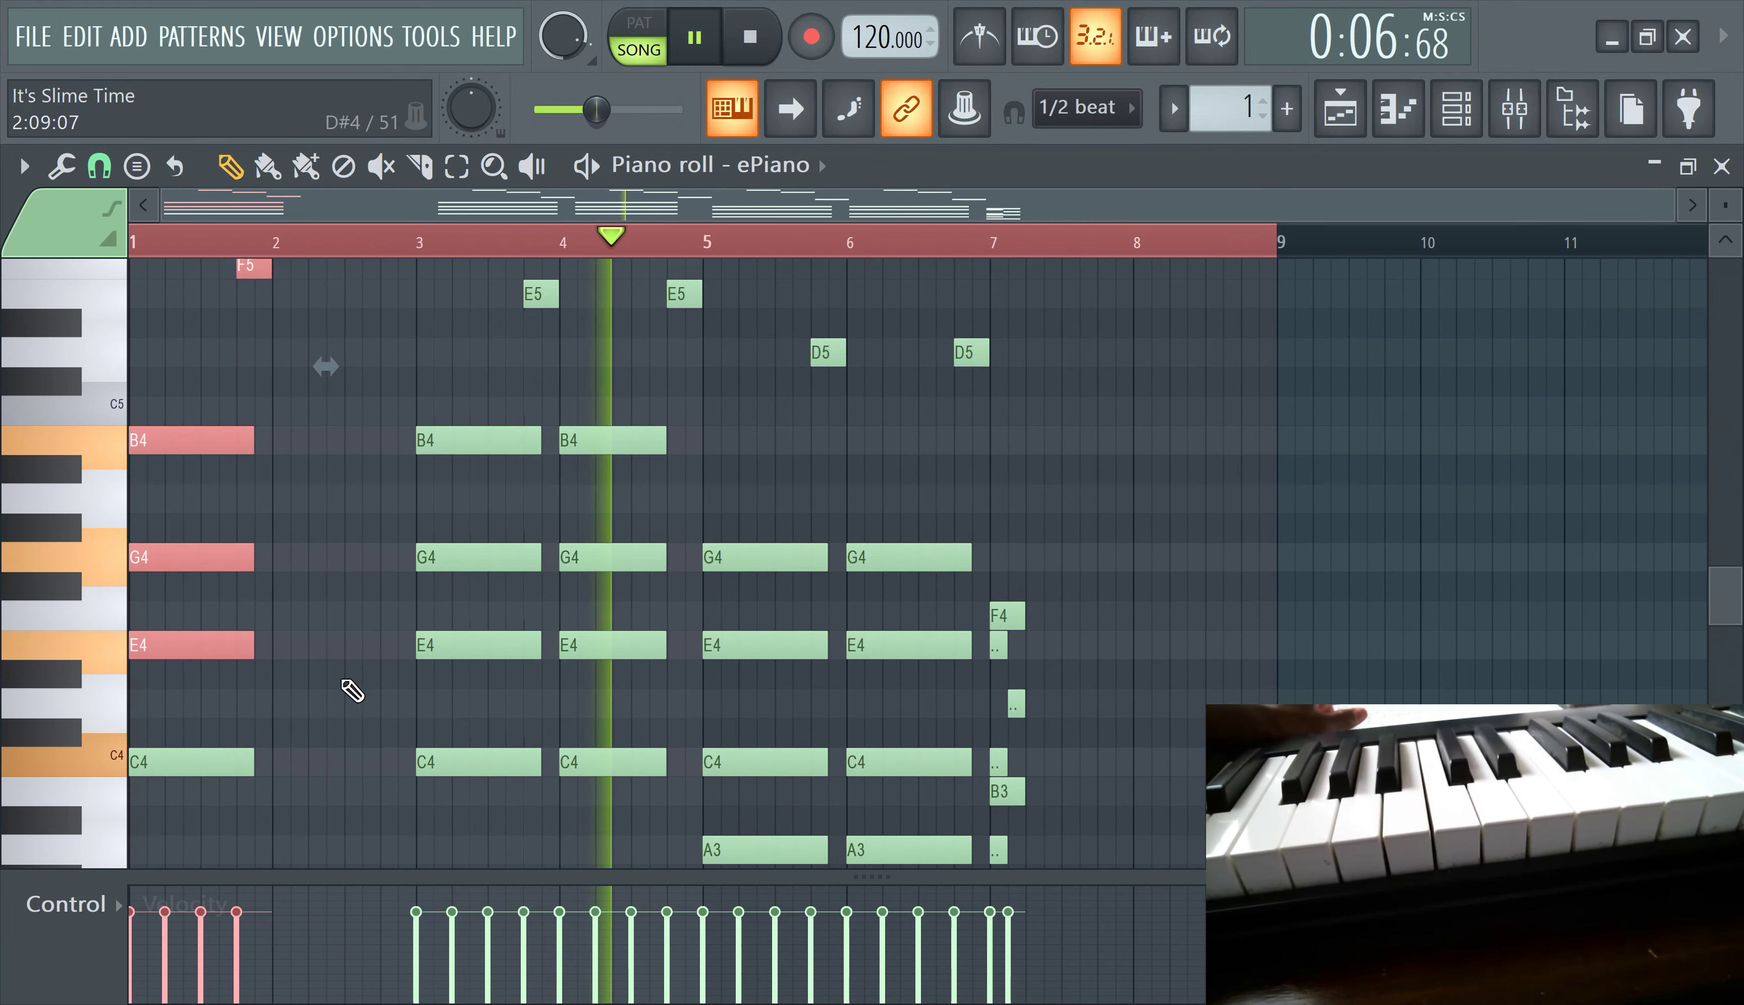
drag(290, 807, 97, 184)
key(Delete)
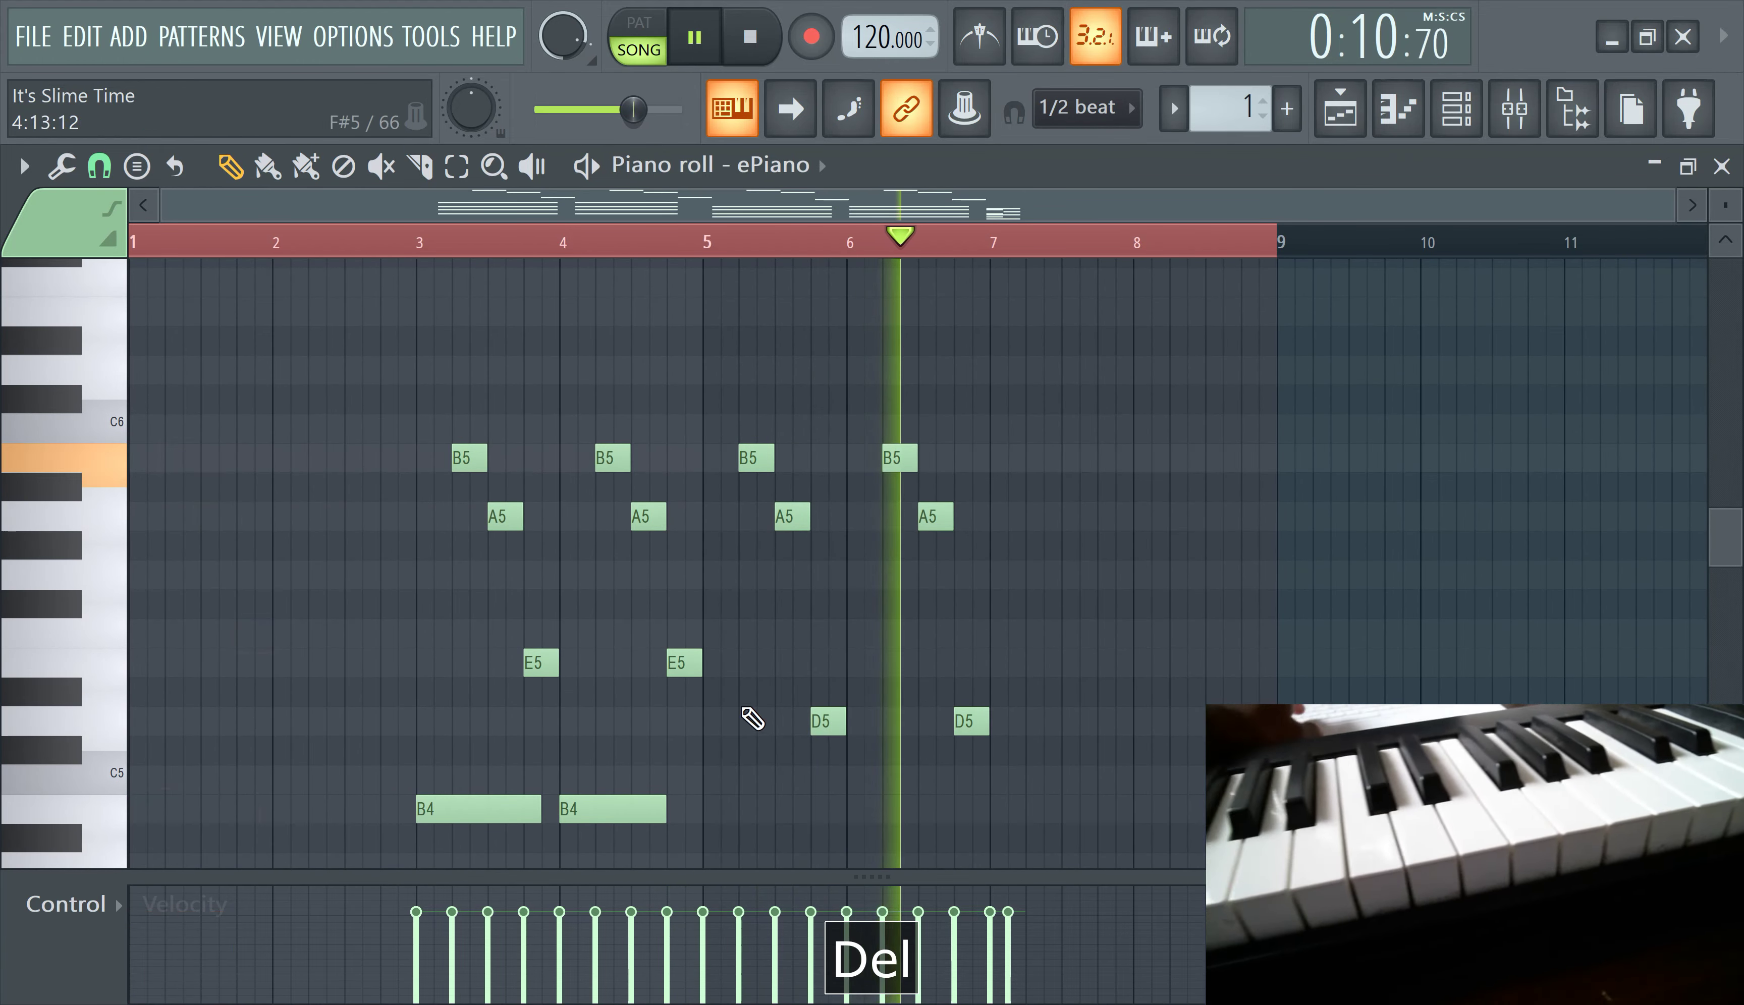
Move all remaining ePiano notes two bars earlier so they start at bar 1, and clear the selection
key(ctrl+a)
drag(460, 807, 173, 807)
scroll(650, 623, down, 6)
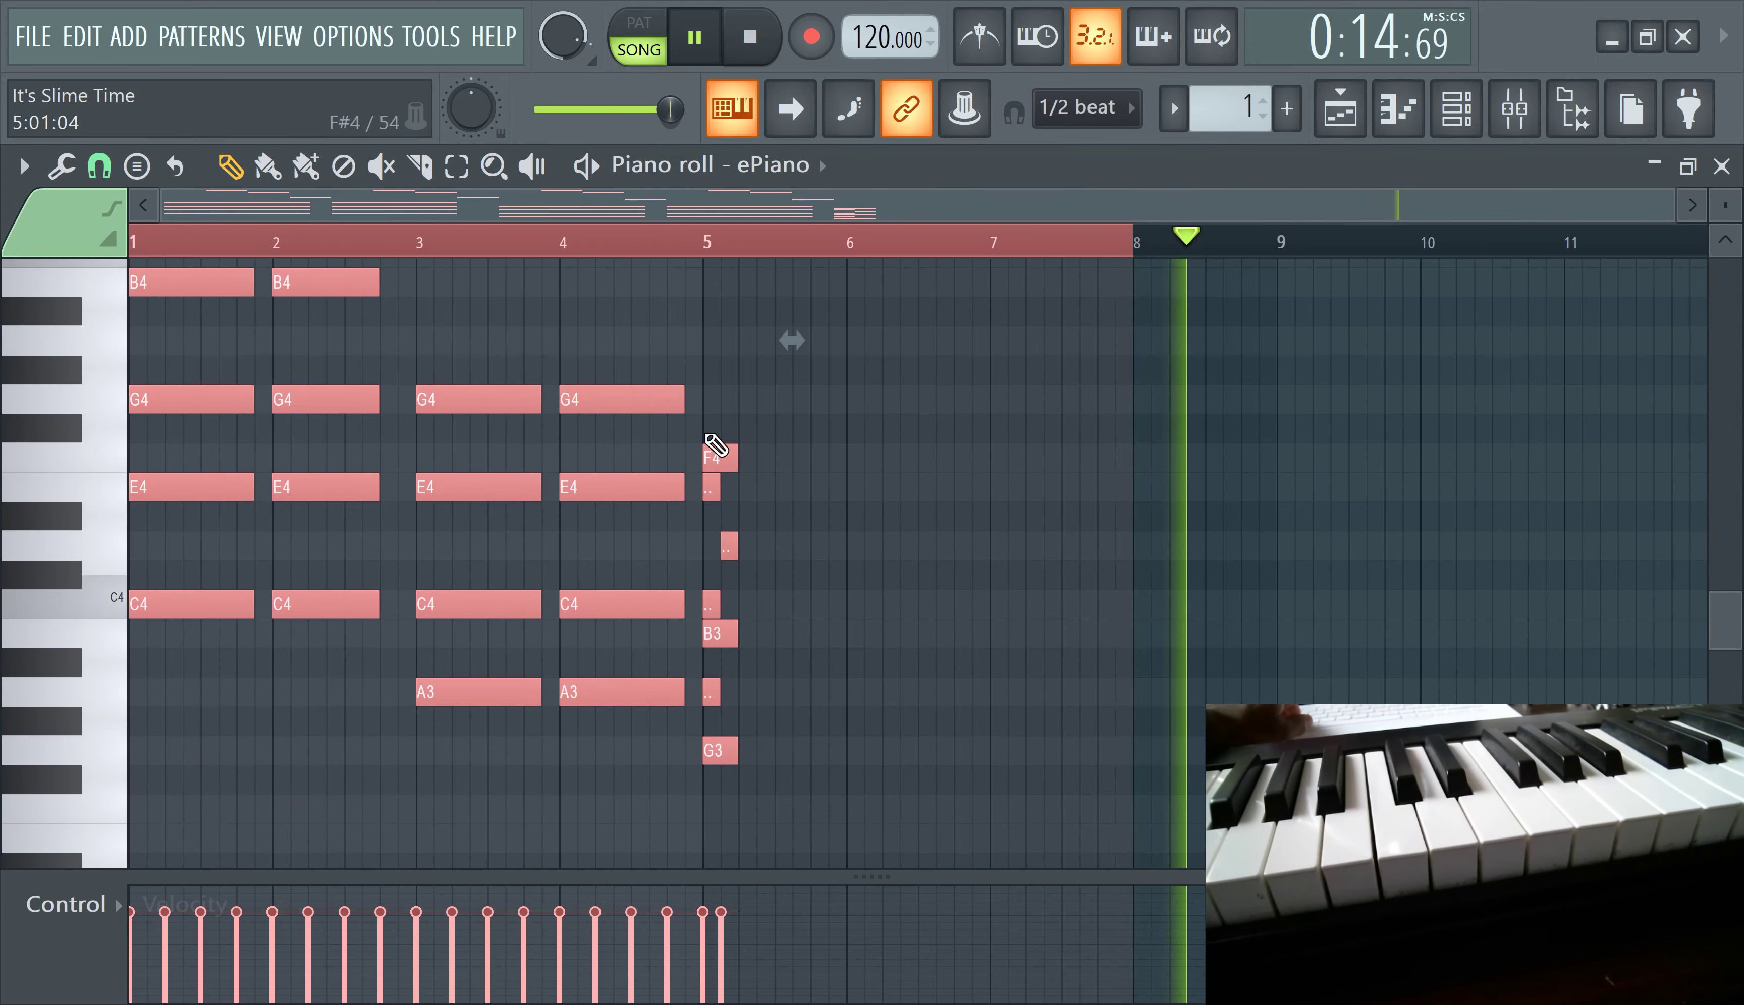
key(ctrl+d)
Delete the stray short notes at bar 5 of the ePiano part
drag(806, 849, 725, 448)
key(Delete)
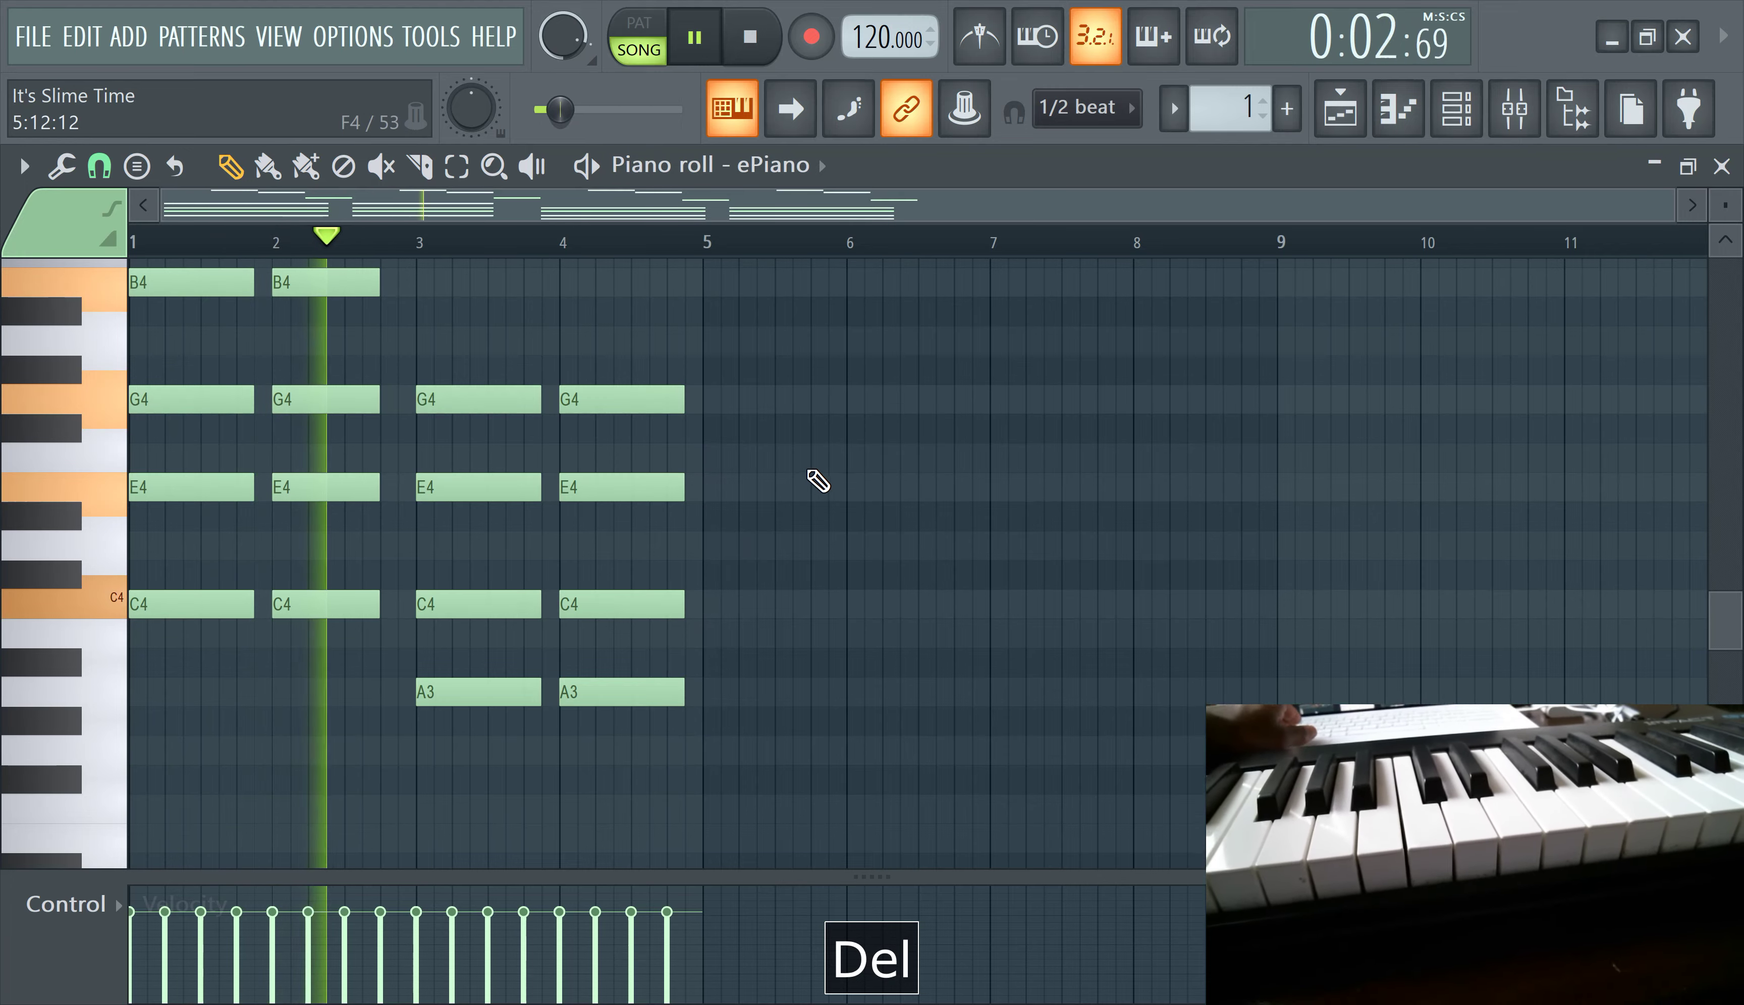
scroll(233, 202, up, 3)
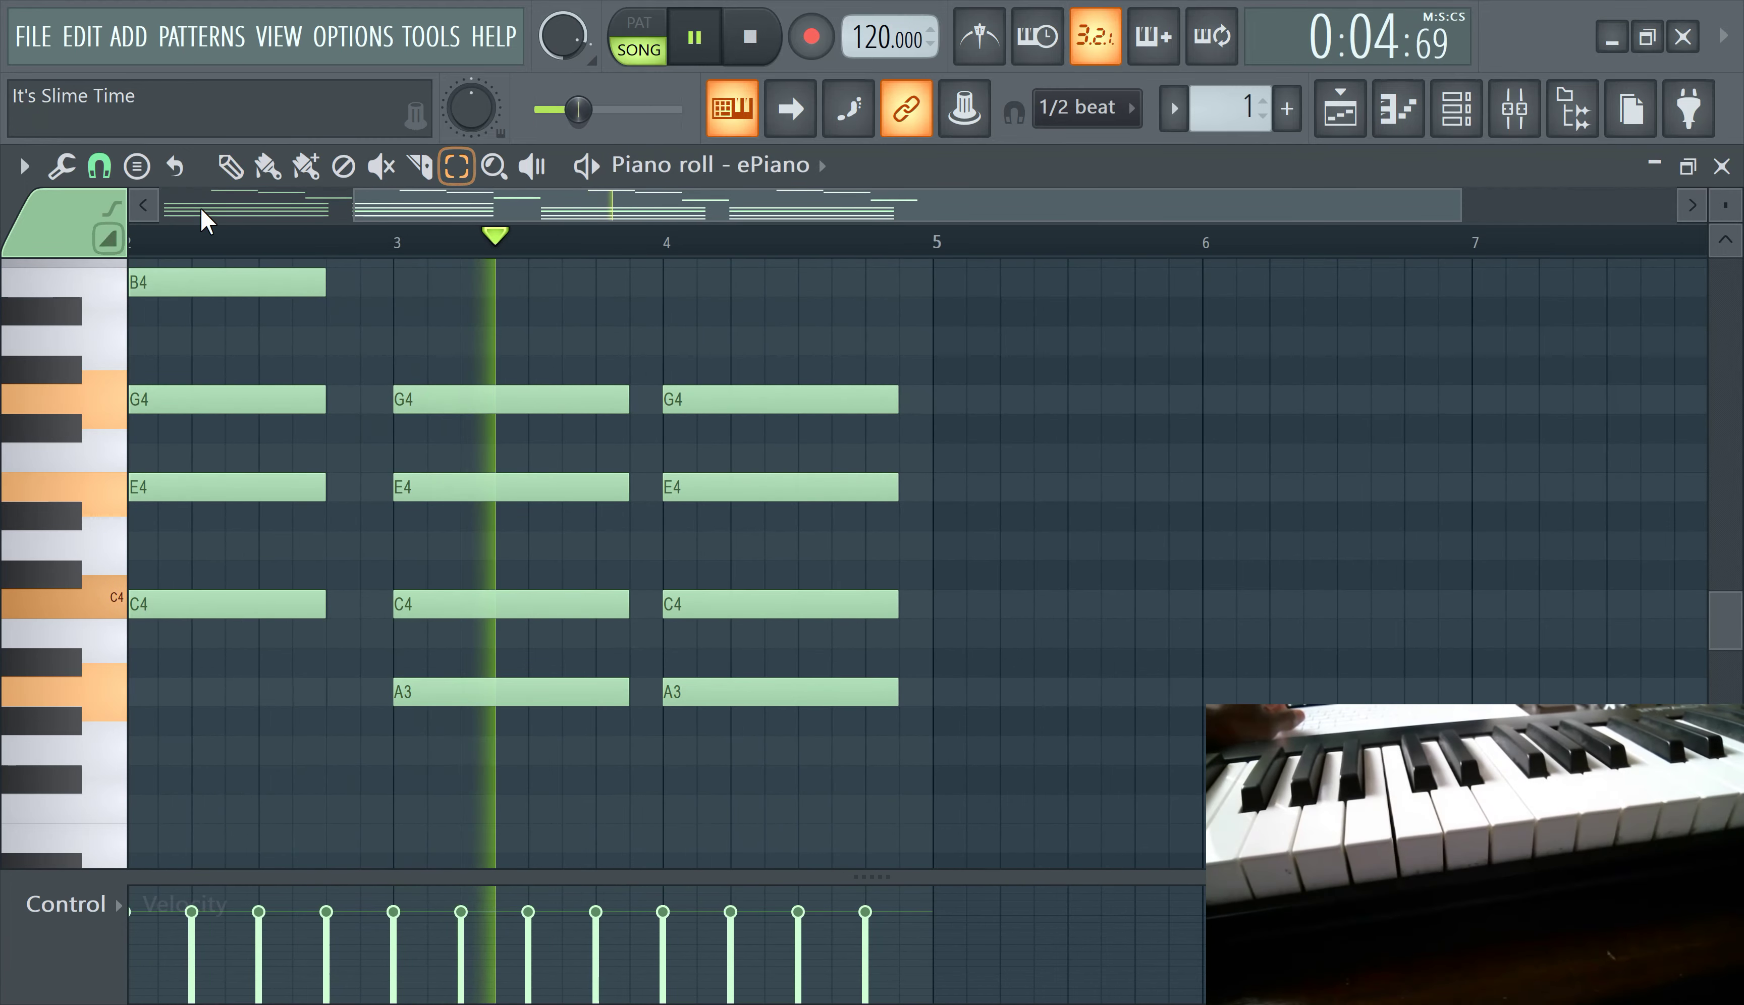
key(p)
drag(457, 220, 263, 220)
scroll(825, 448, up, 7)
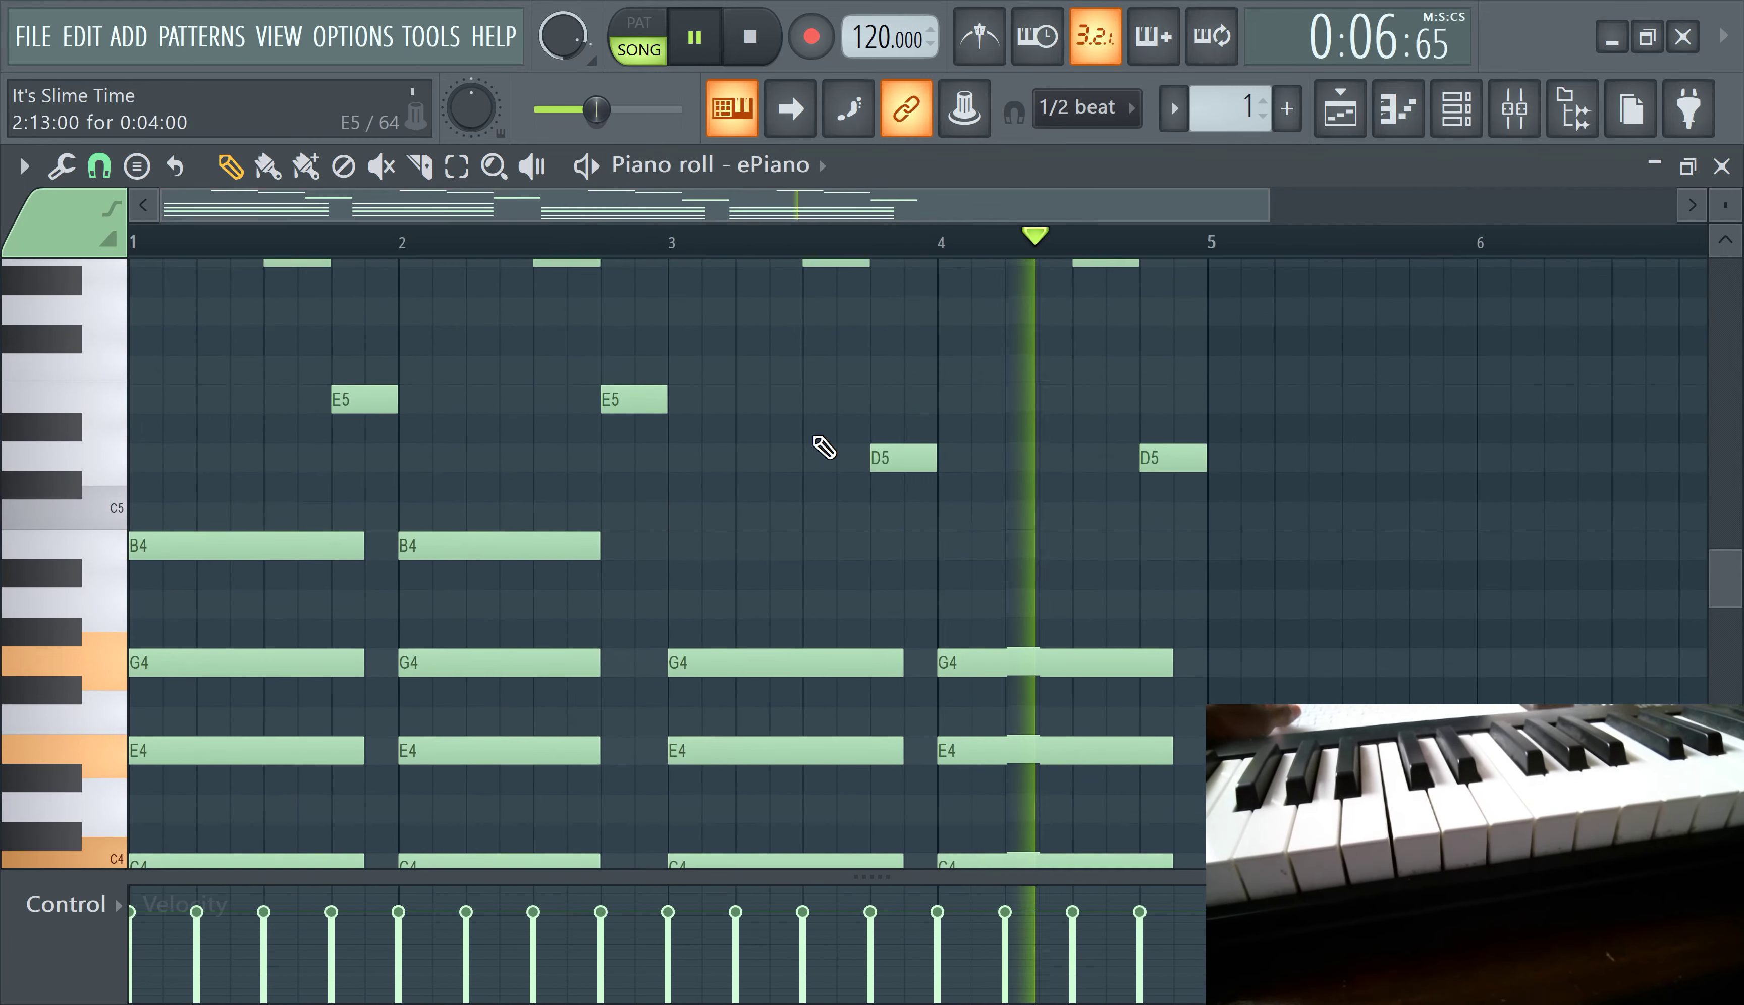
Copy the ePiano channel's notes into the ElectraX channel and route ePiano to mixer track 1
click(1453, 111)
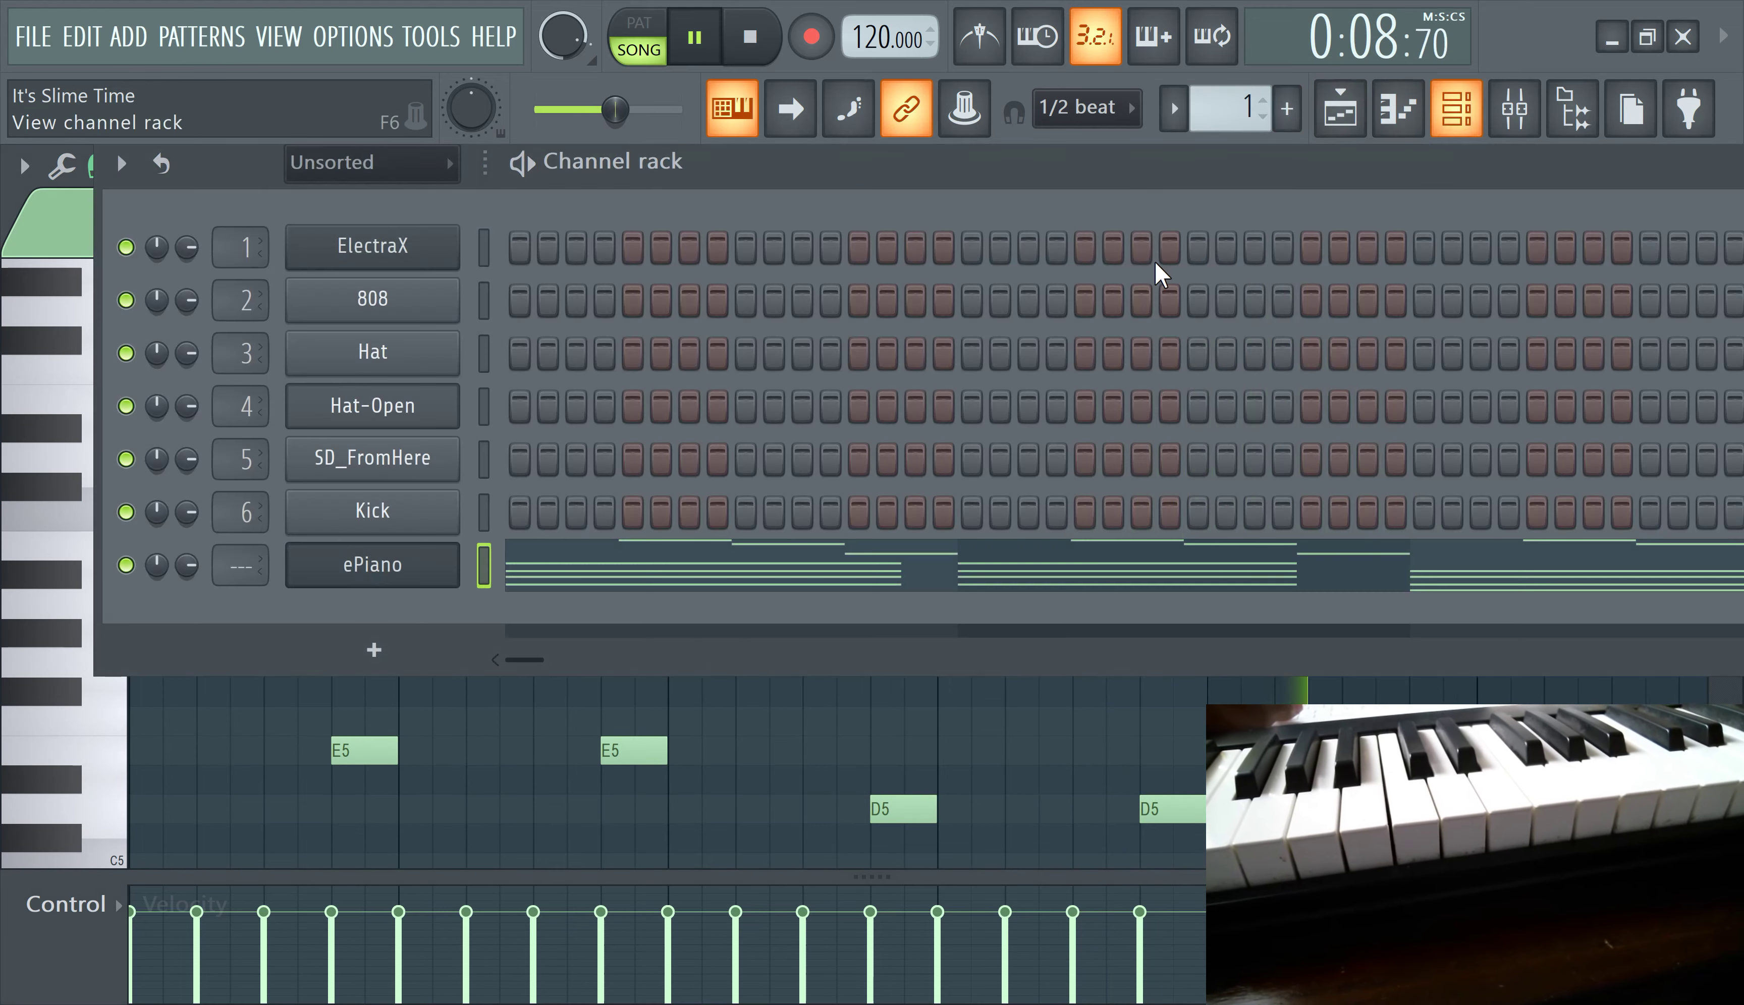
right_click(376, 568)
click(837, 576)
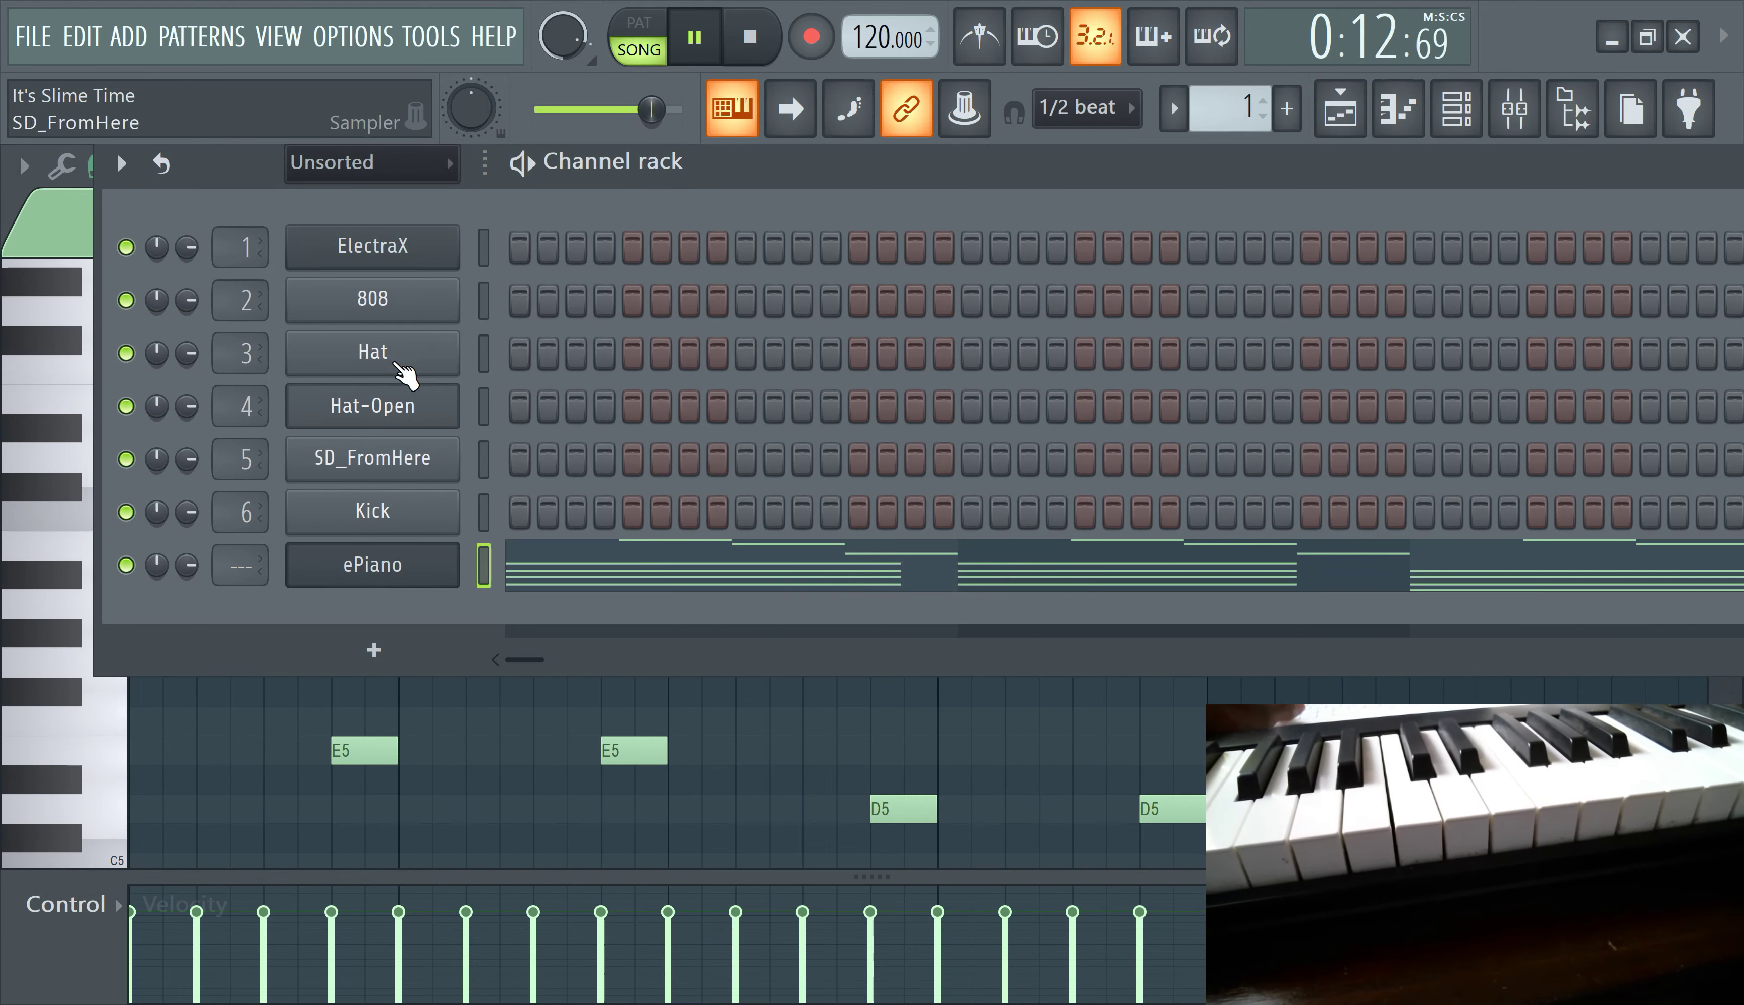
right_click(376, 257)
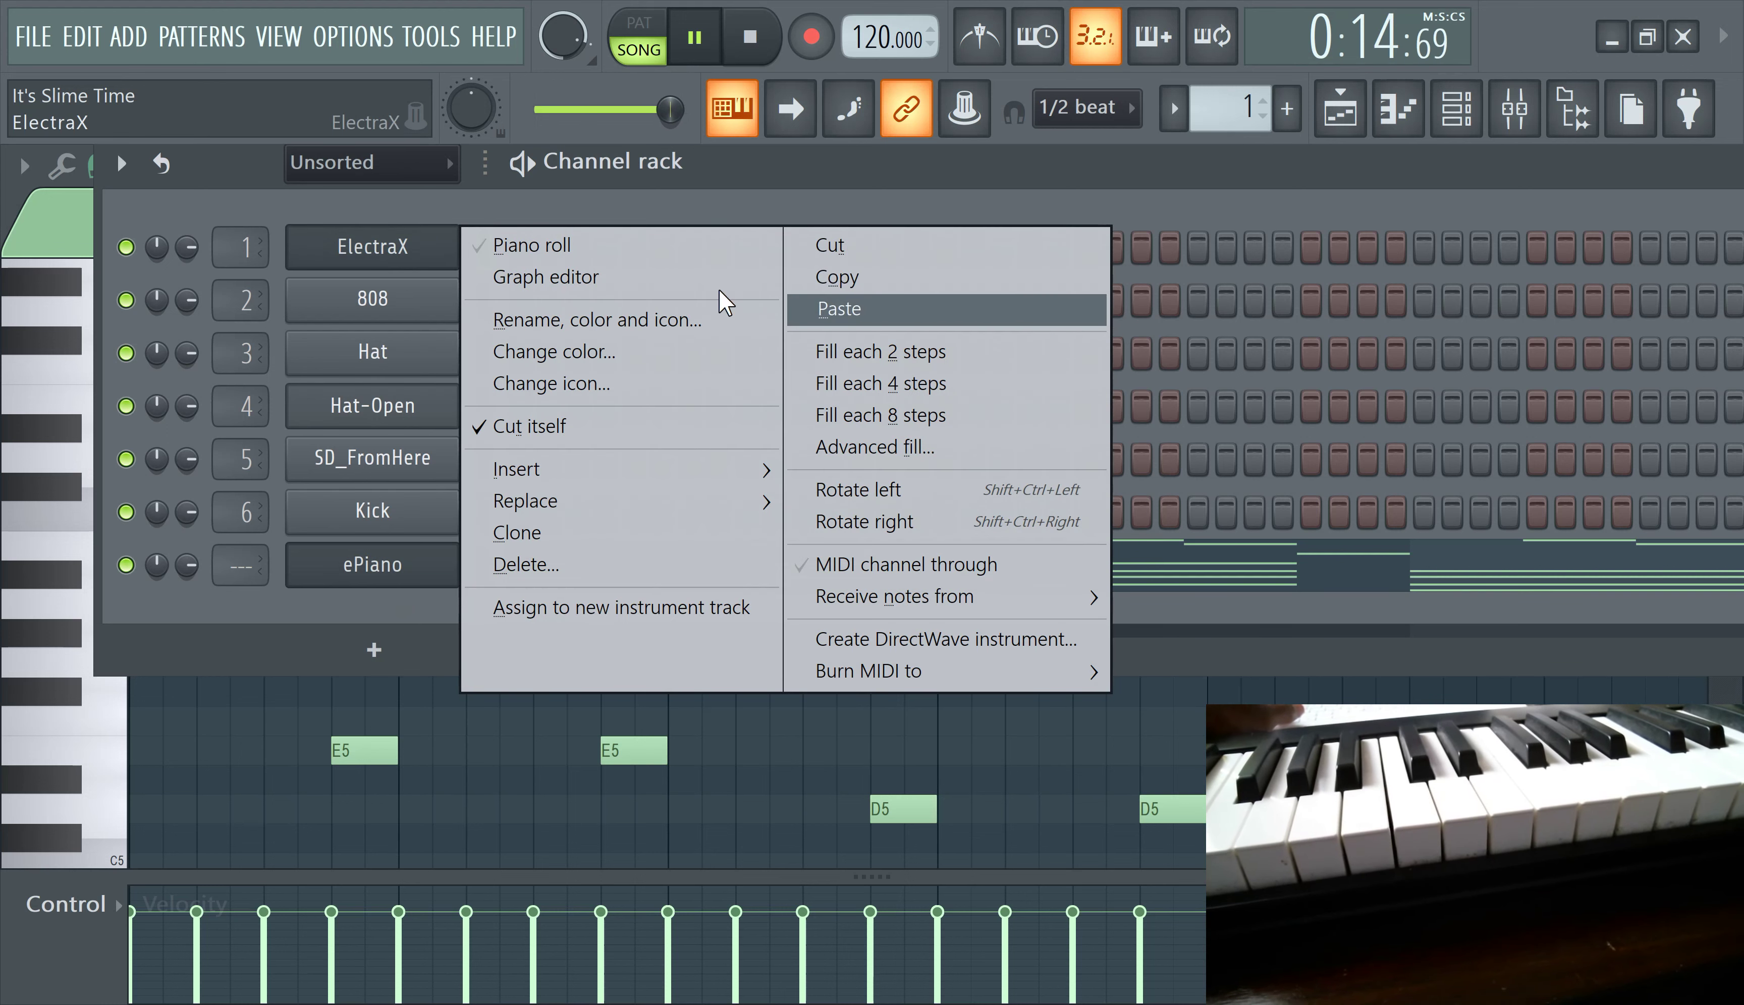
click(837, 313)
scroll(236, 577, up, 2)
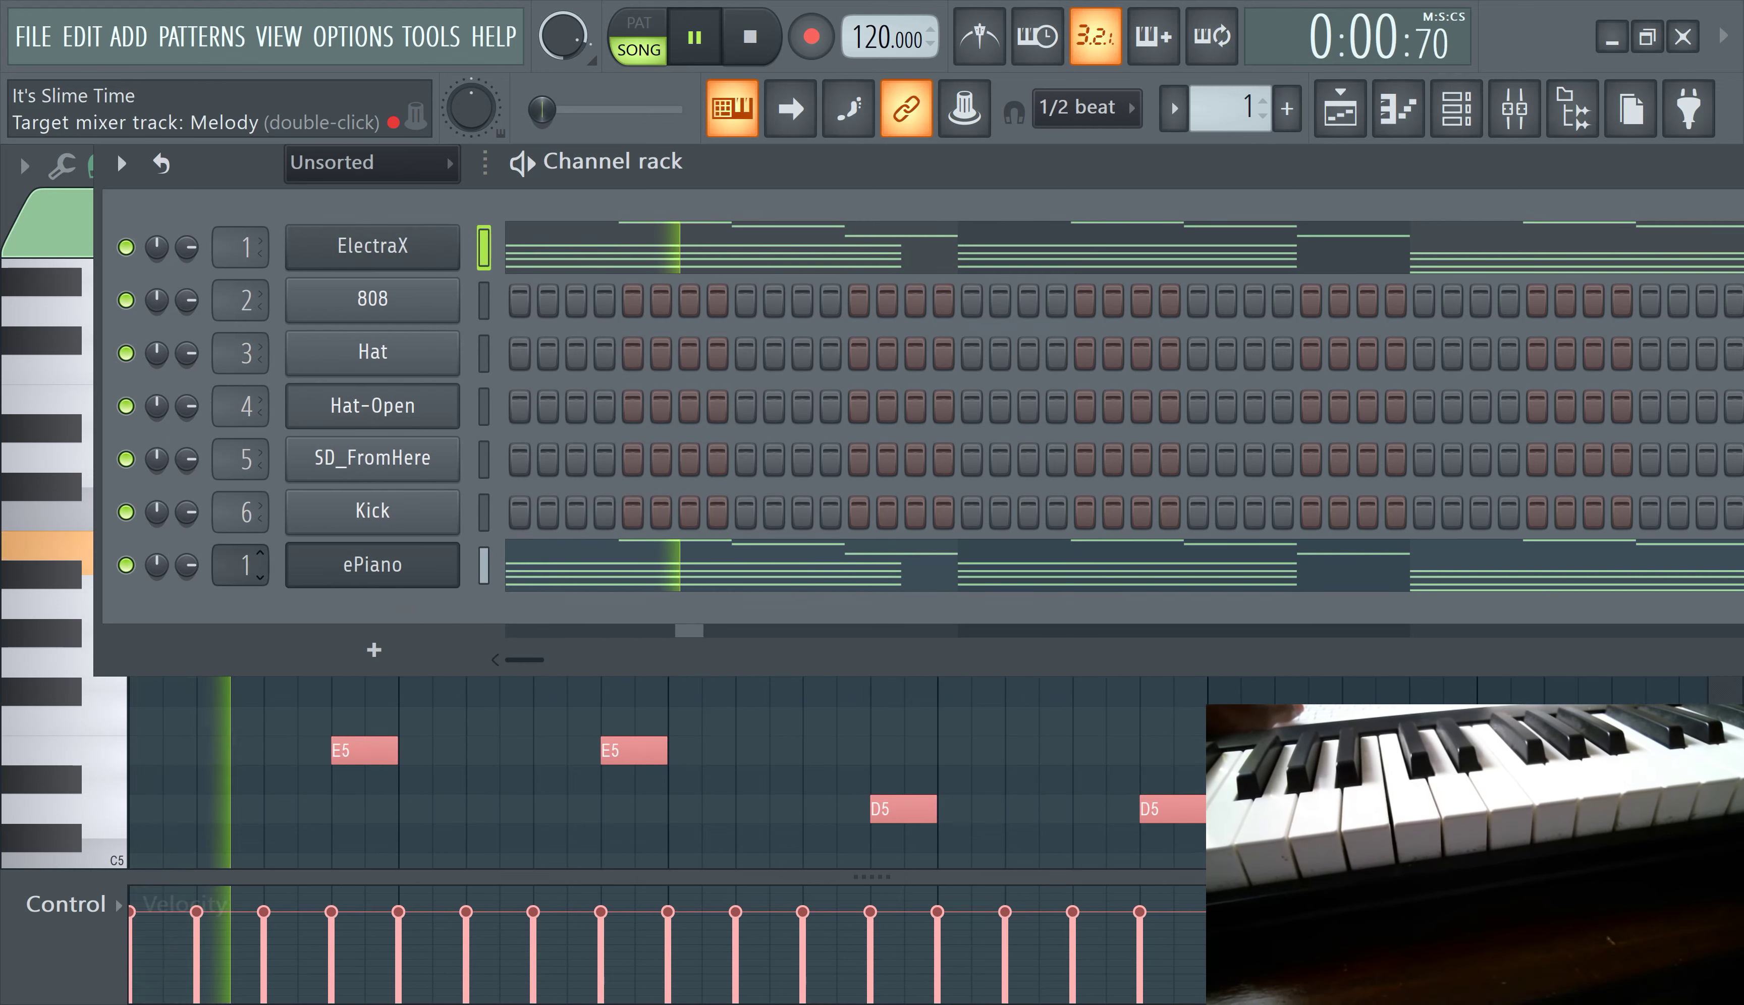
scroll(237, 577, down, 1)
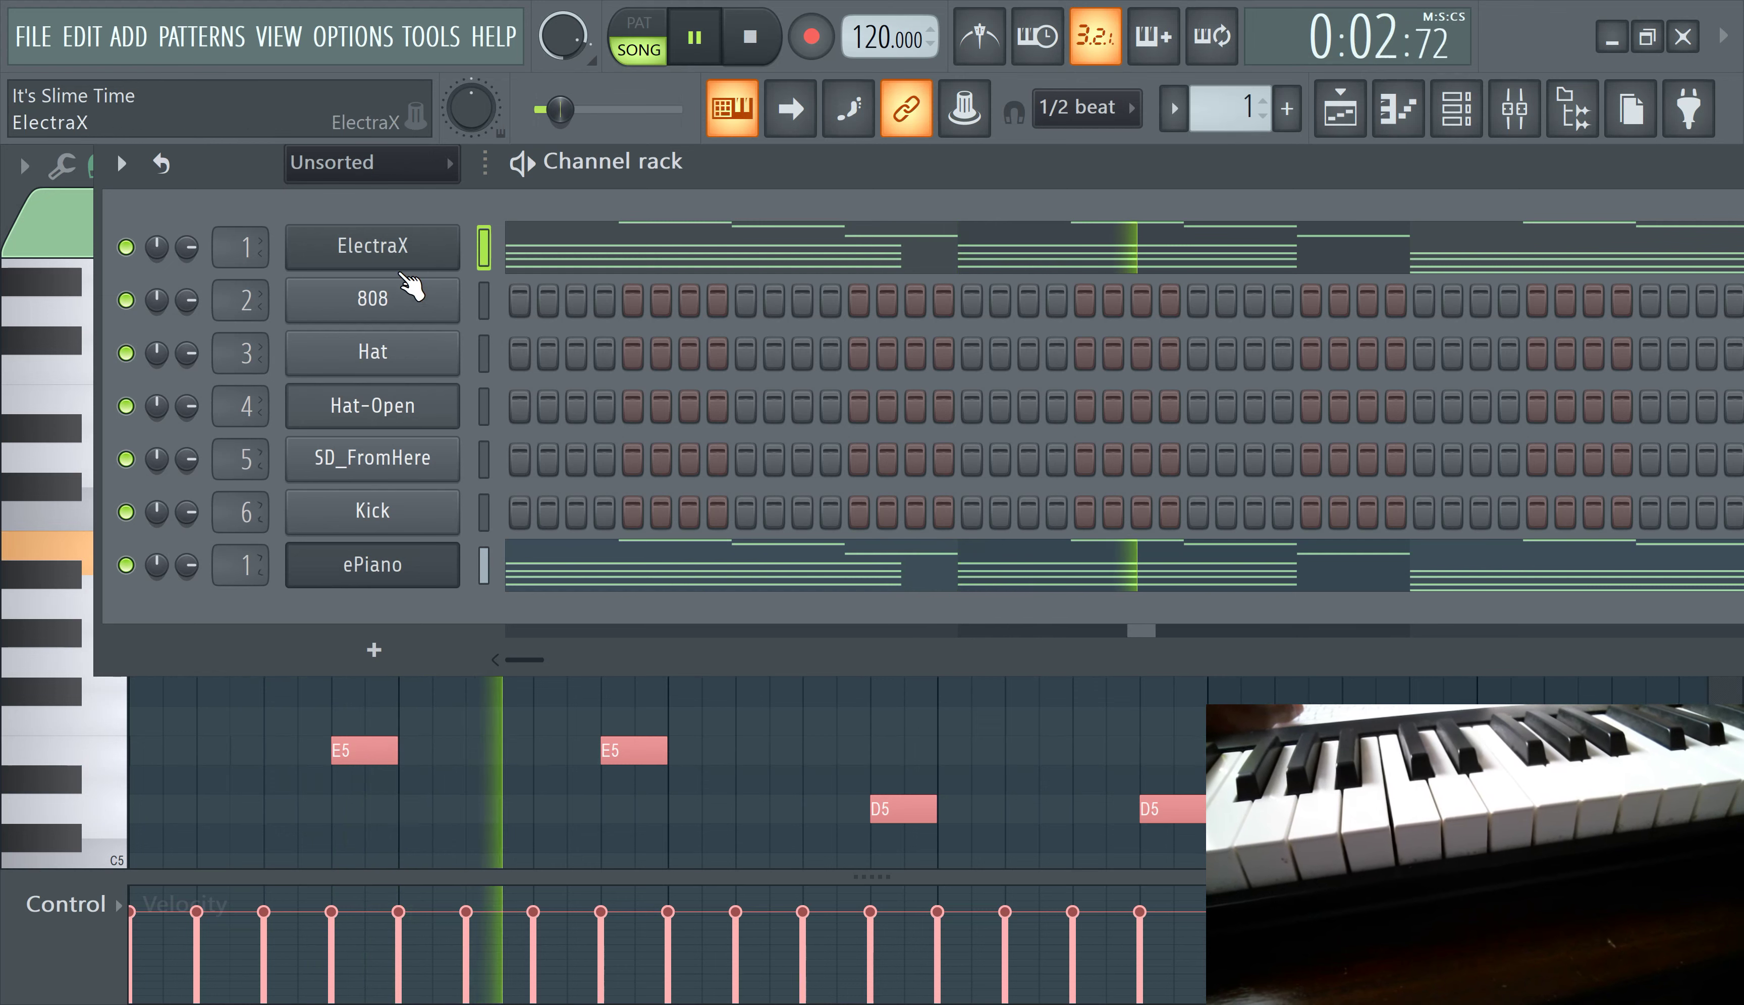
Open ElectraX and load the Trap Synth patch LEAD - InspireOthers
click(380, 263)
drag(708, 462, 725, 338)
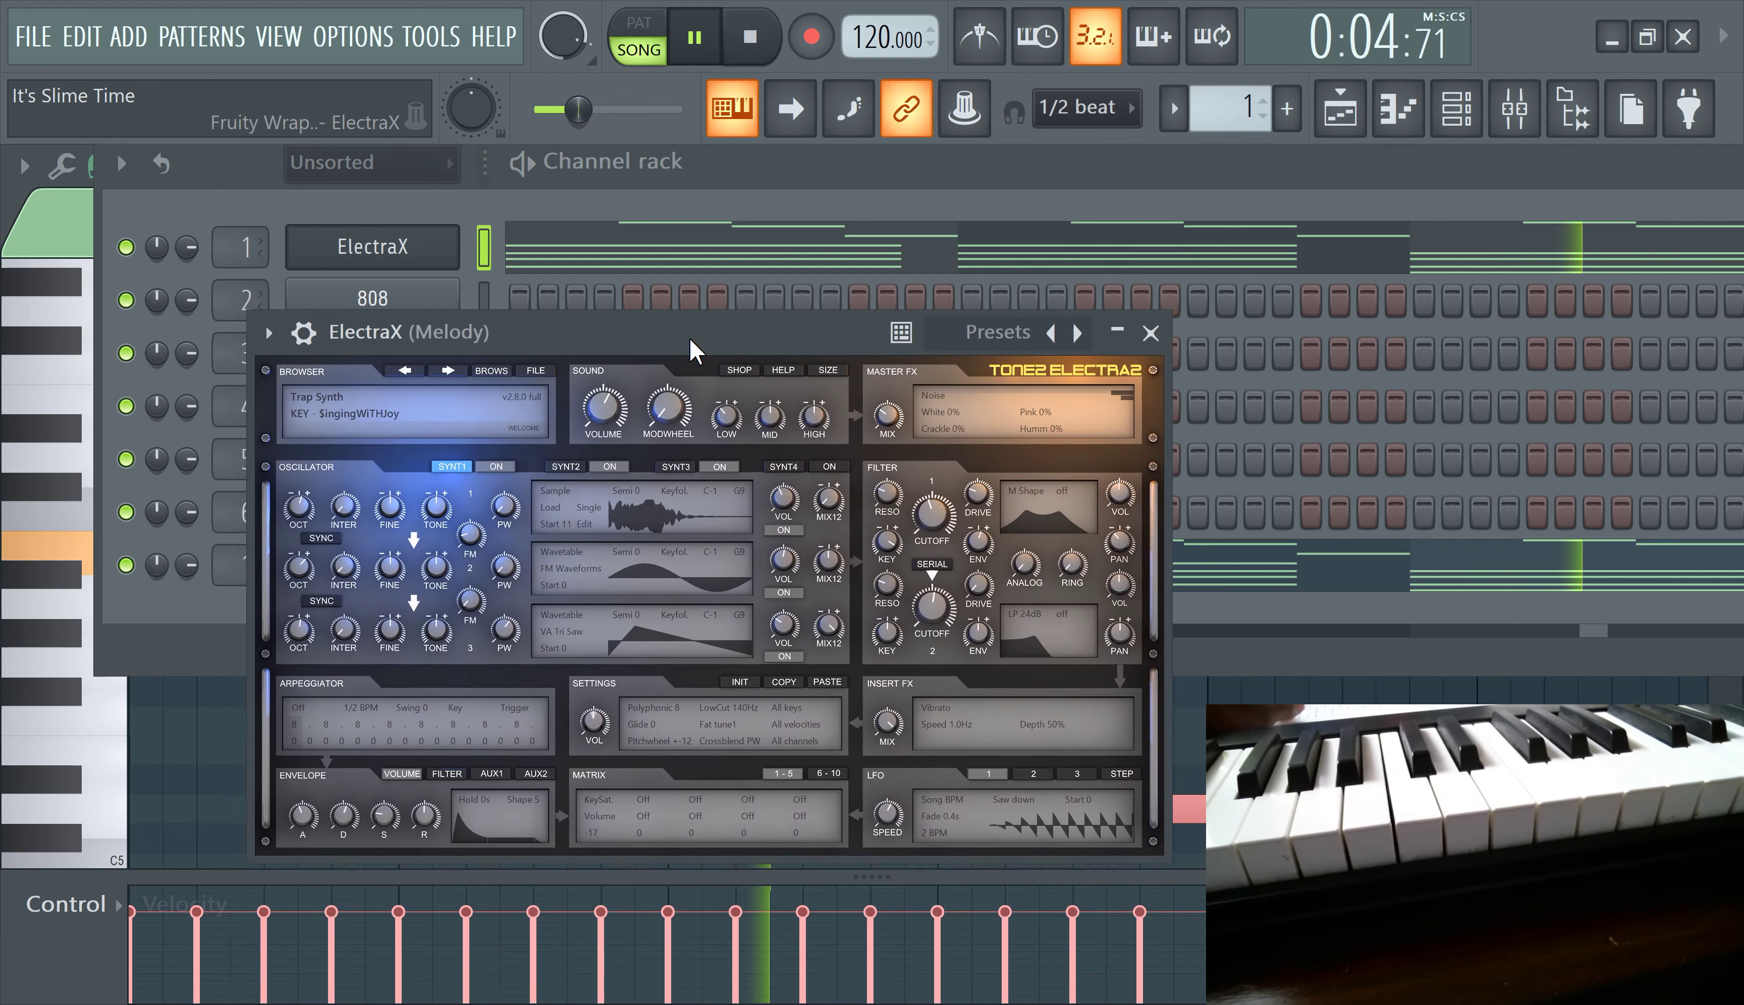
click(479, 377)
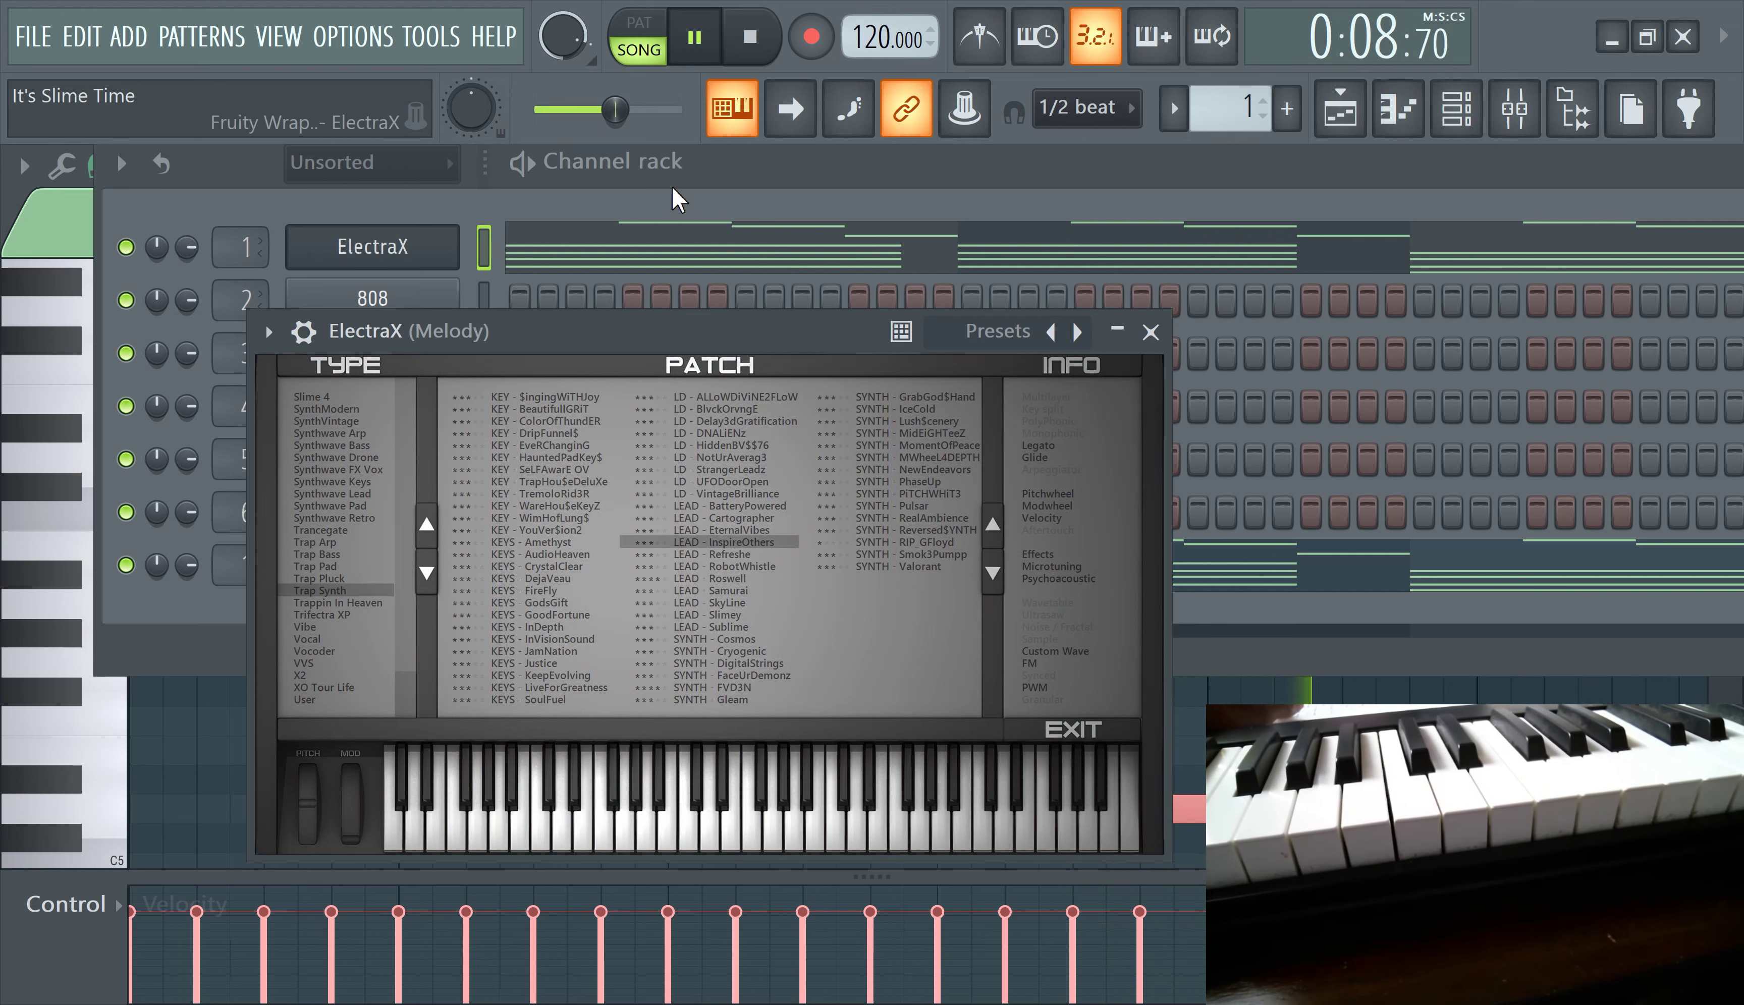
Shorten the Pattern 1 clip on Track 1 of the playlist to end at bar 5, and delete the stray copy on Track 2
click(1340, 111)
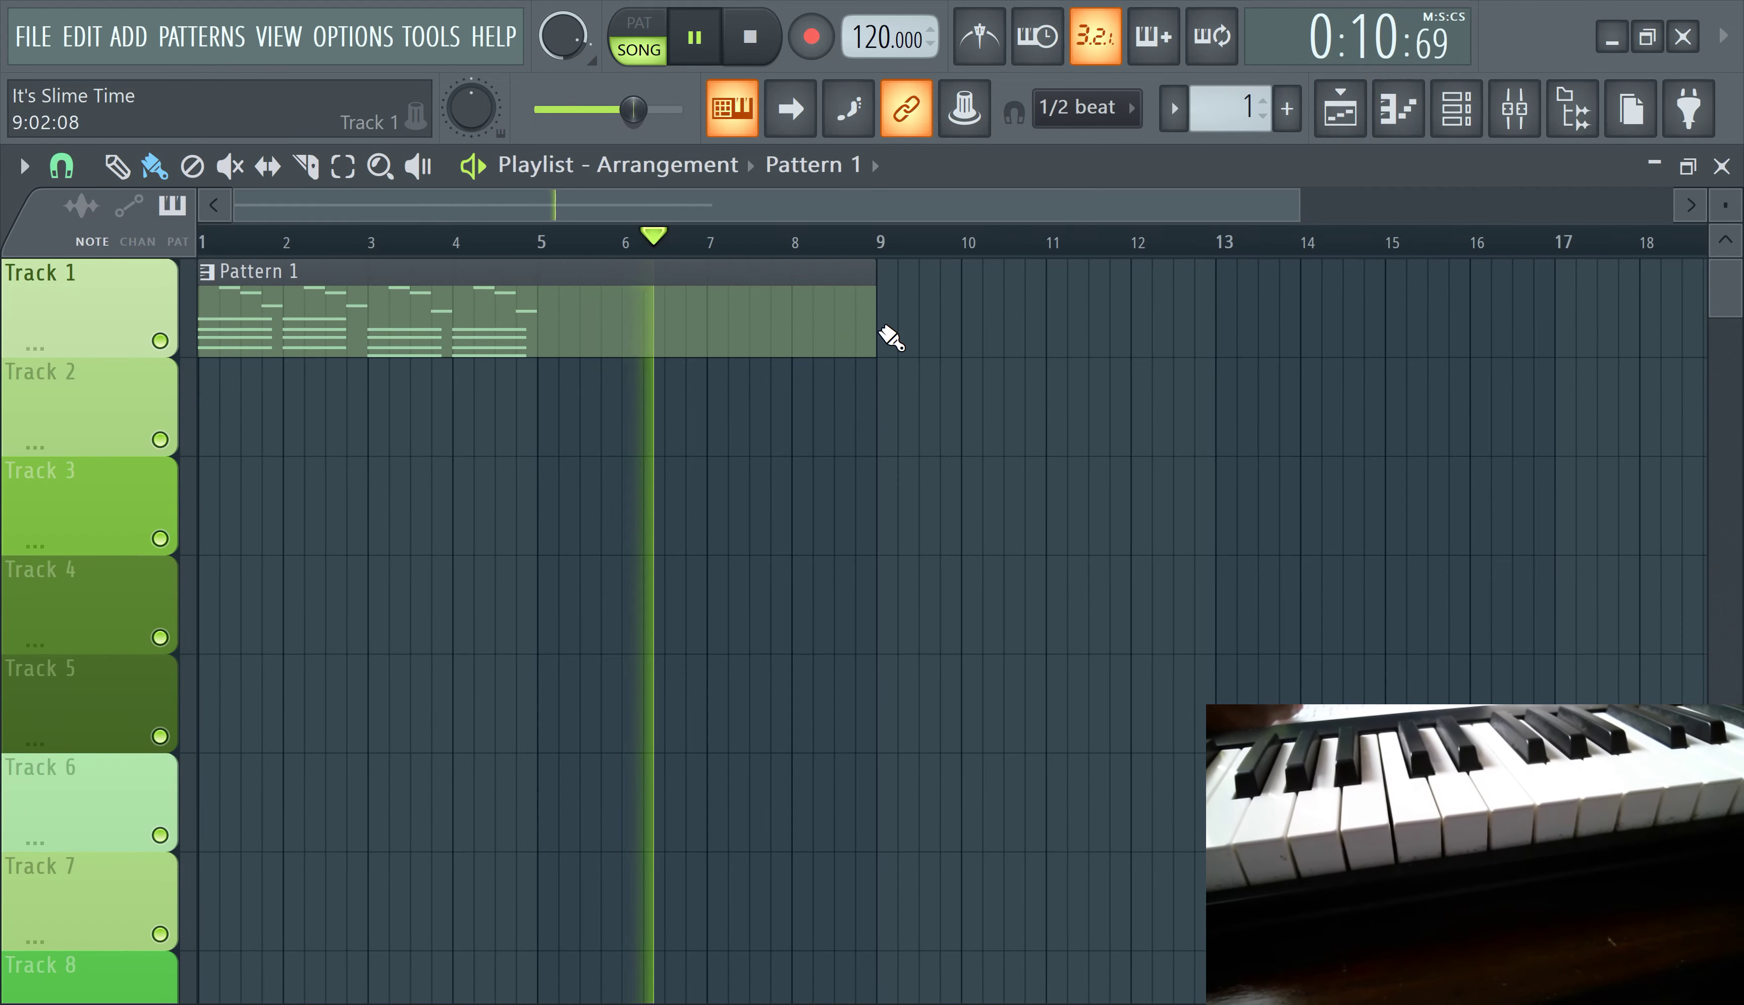
drag(884, 331, 550, 364)
click(559, 361)
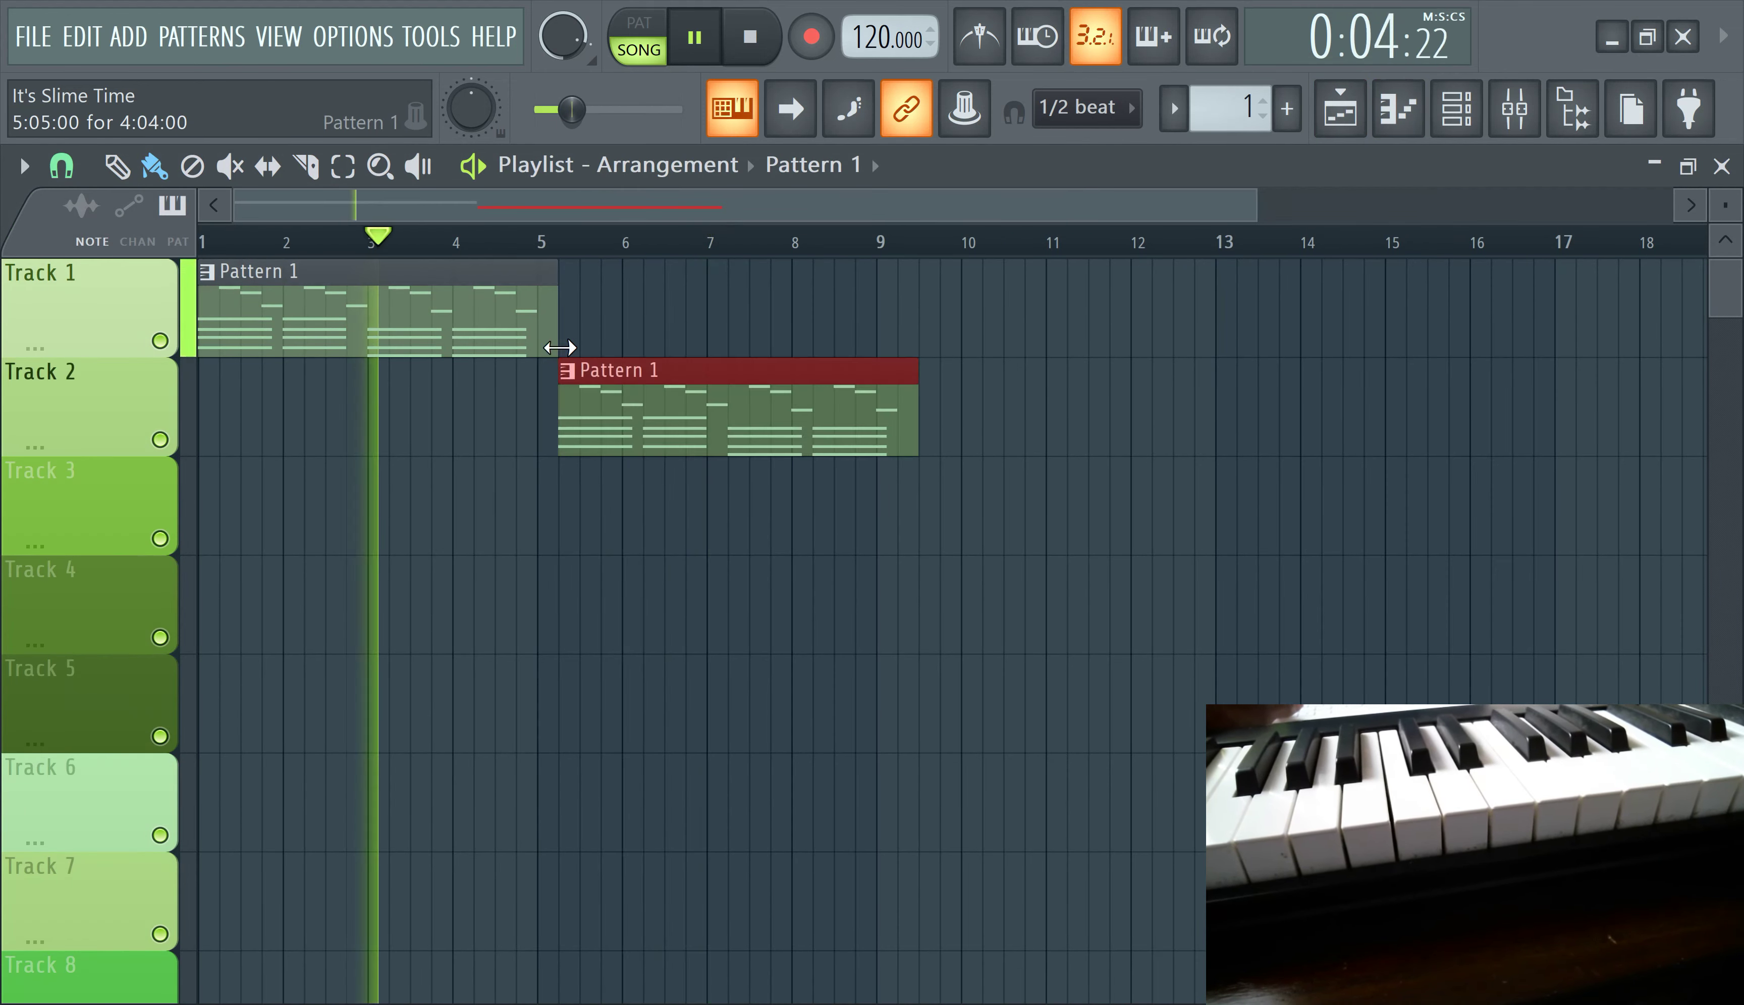
right_click(635, 402)
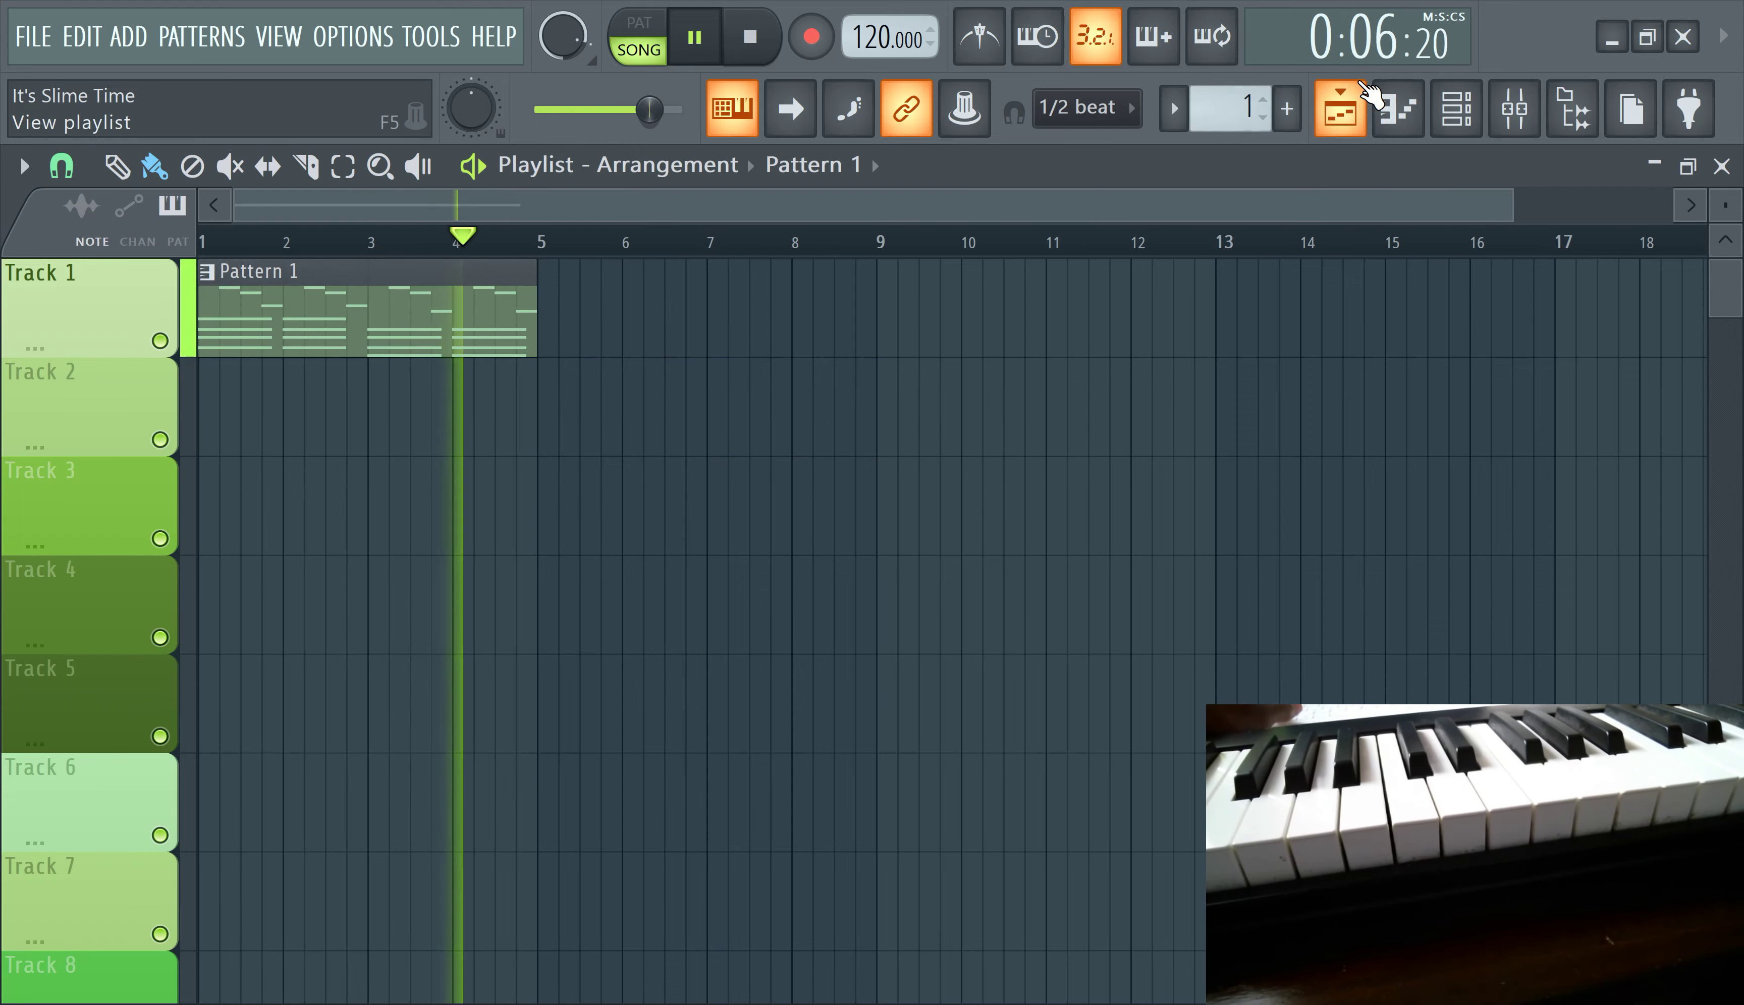
Audition ElectraX's Trap Synth patches, including SYNTH - DigitalStrings and SYNTH - FVD3N, and settle on SYNTH - Cosmos
click(1456, 107)
click(423, 267)
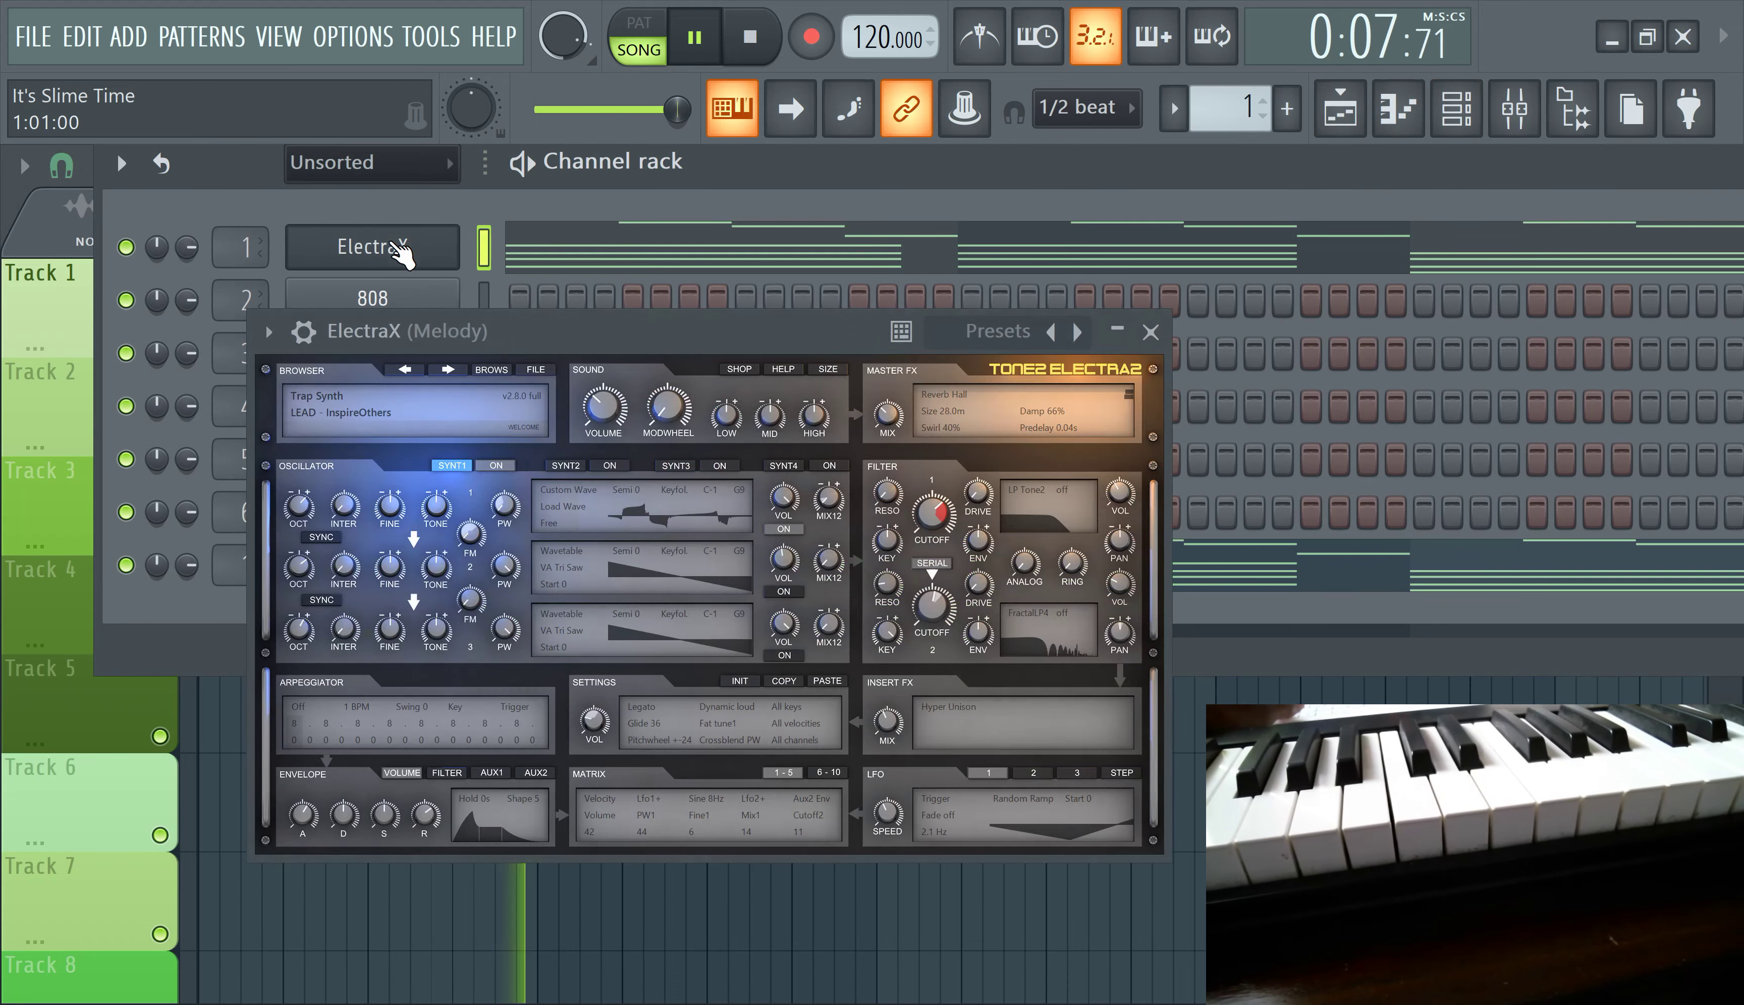
click(483, 371)
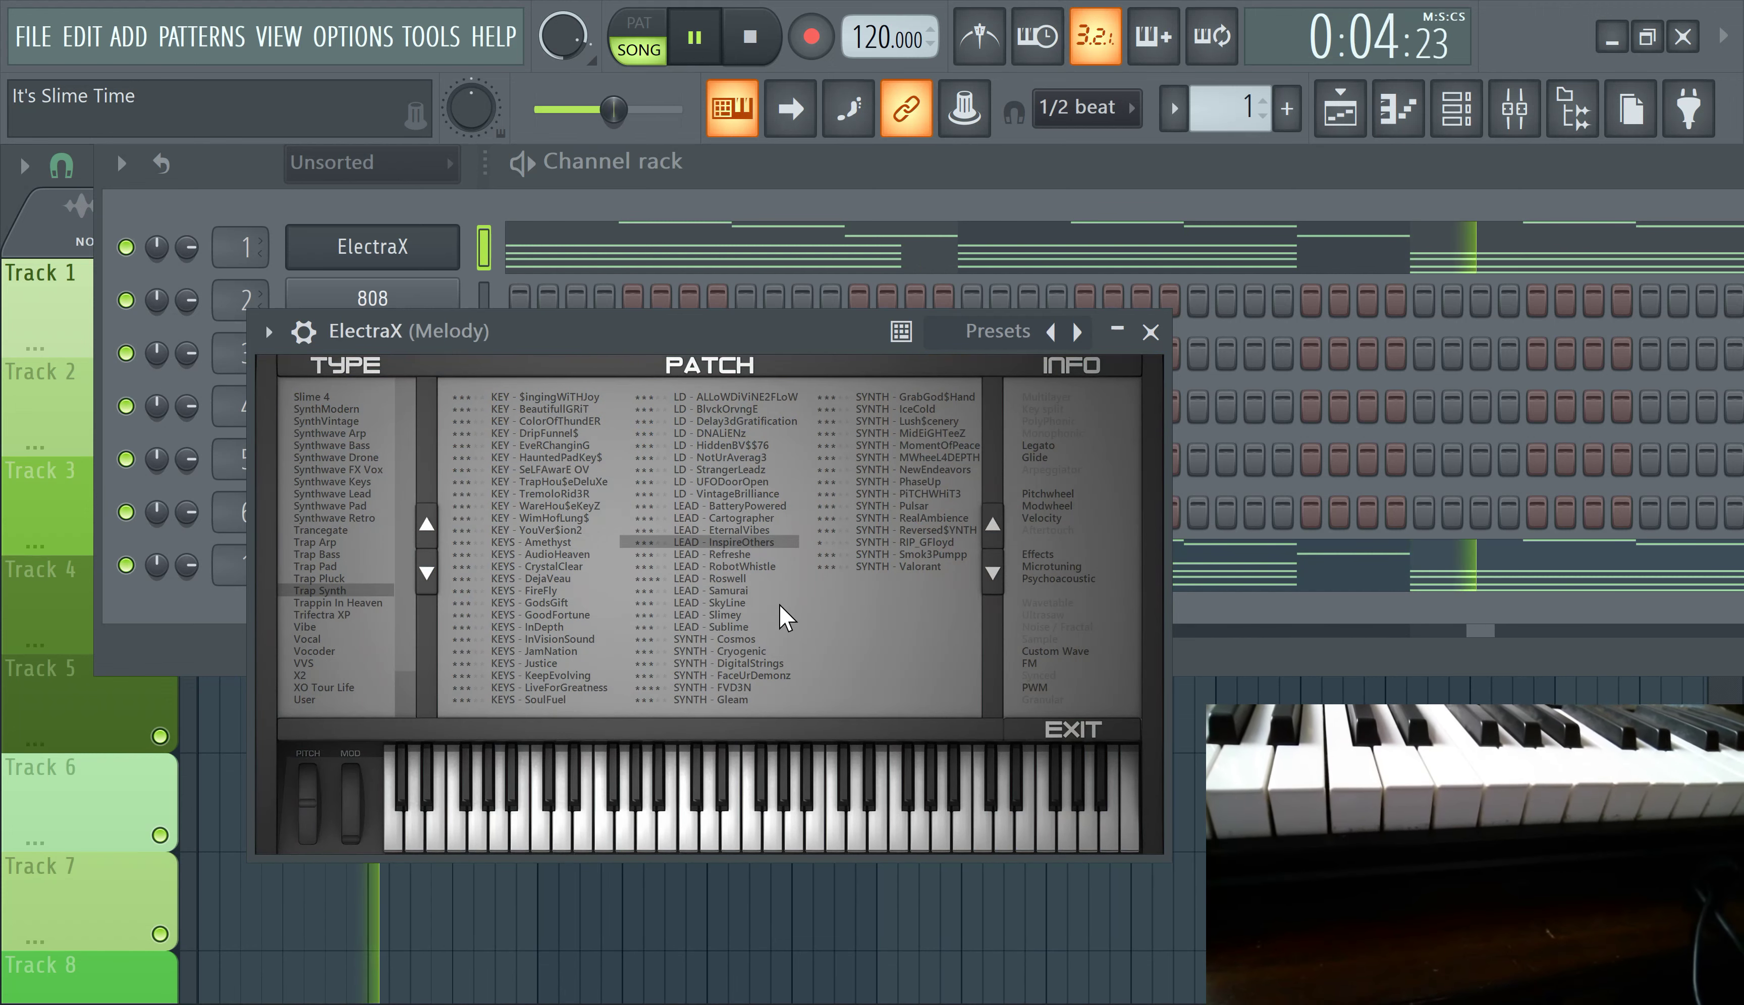
click(741, 591)
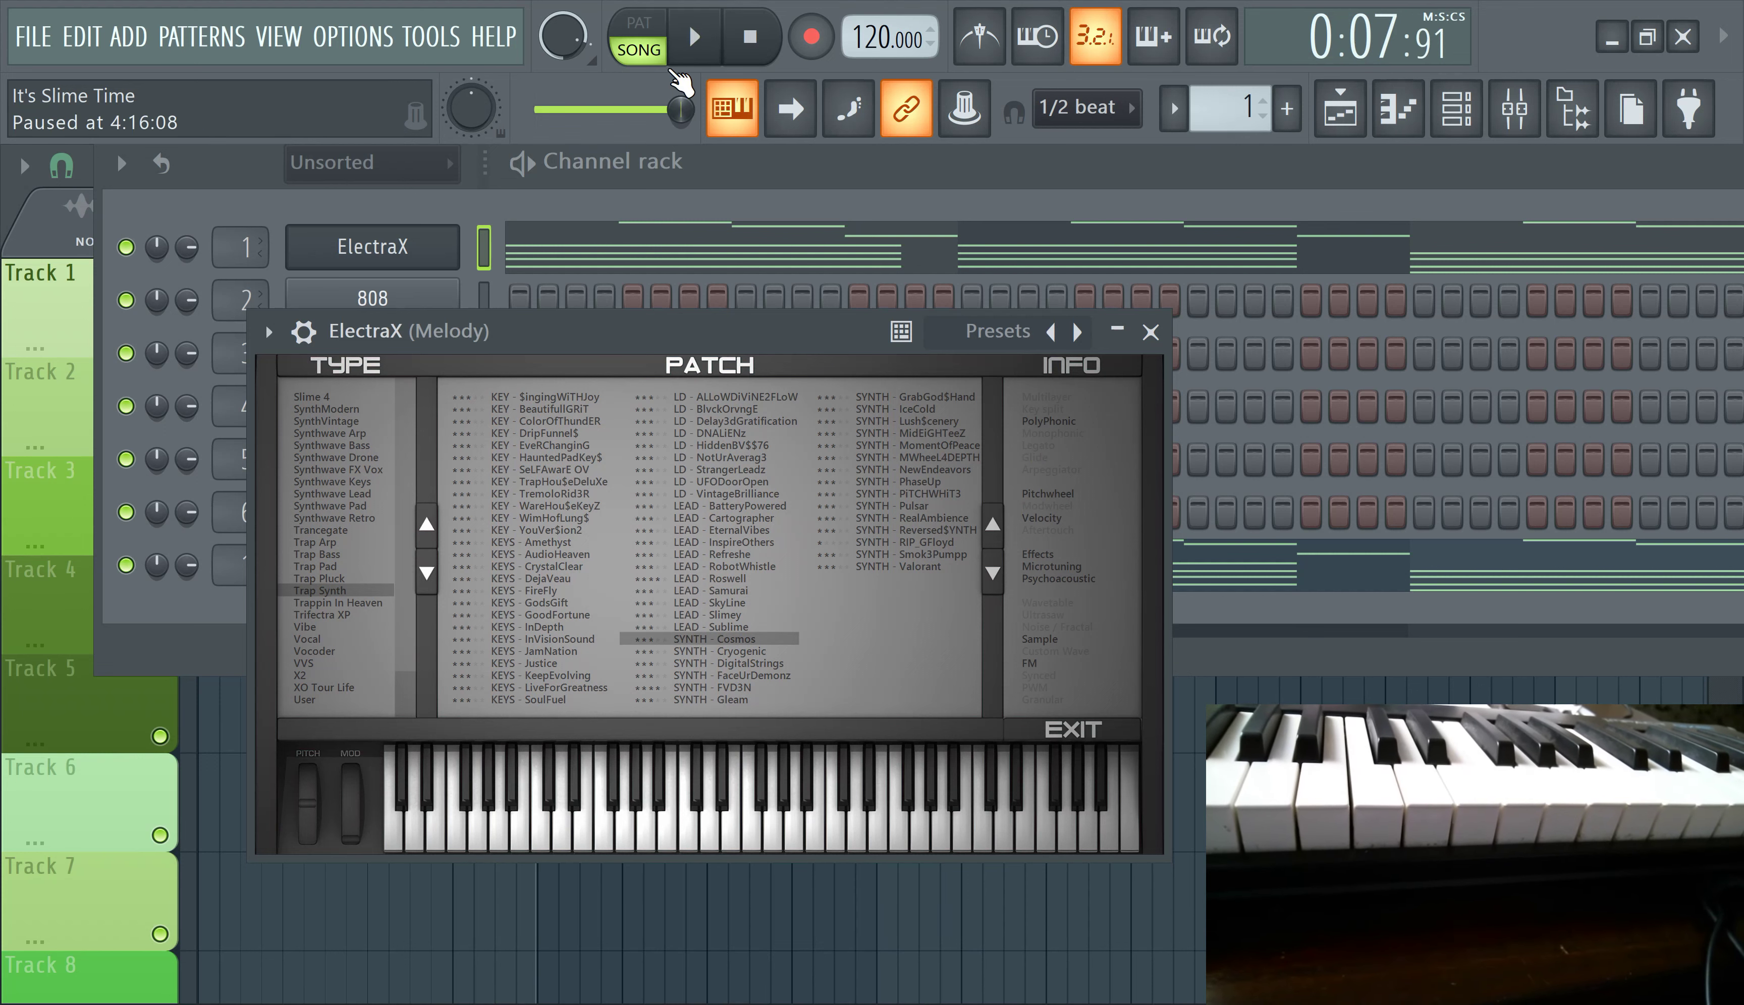
drag(478, 331, 711, 230)
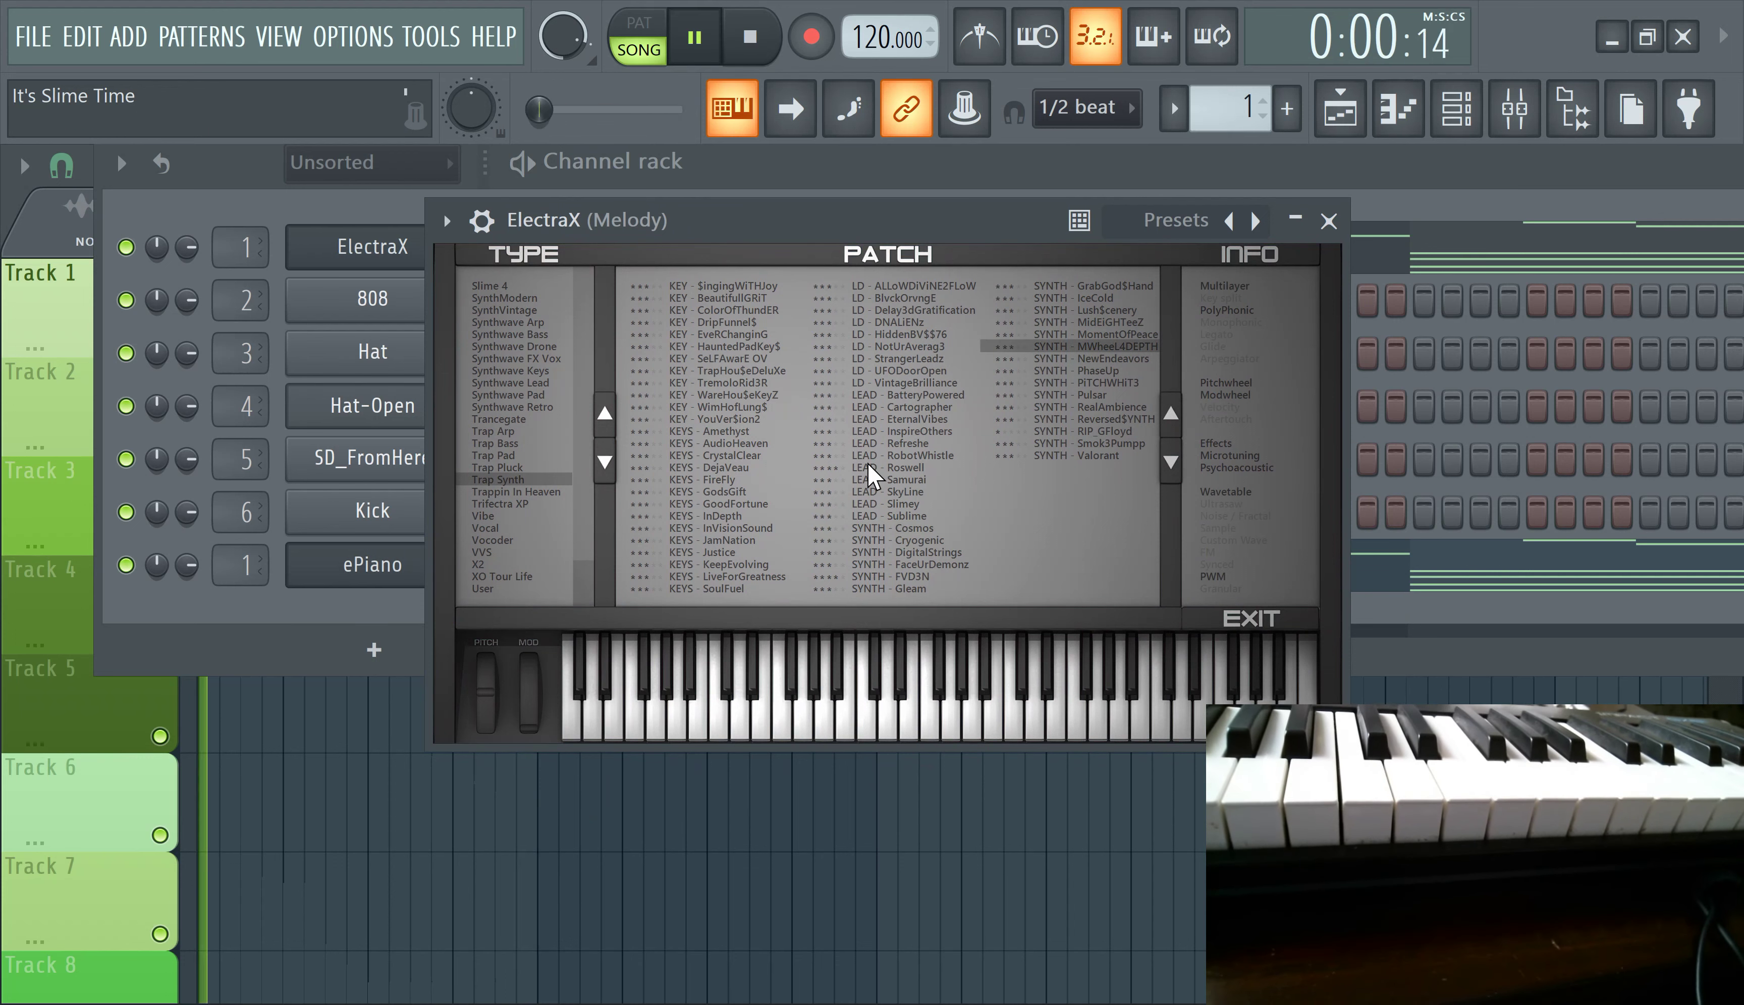
click(908, 553)
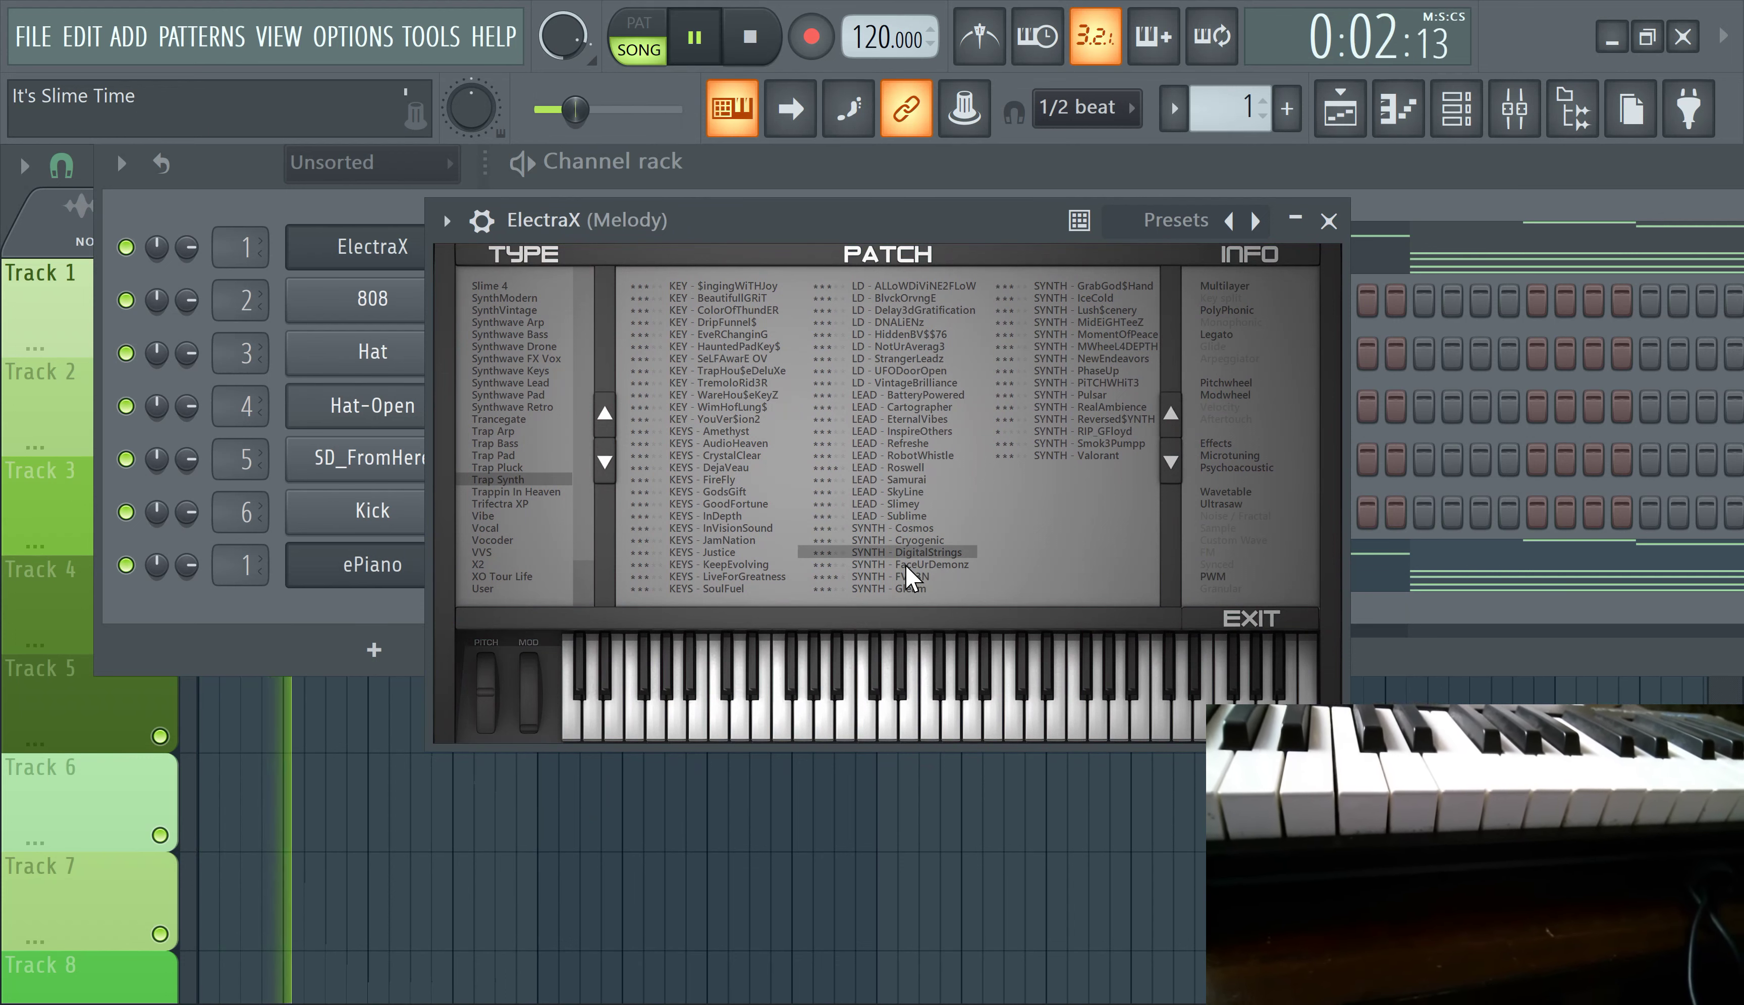
click(907, 565)
click(899, 577)
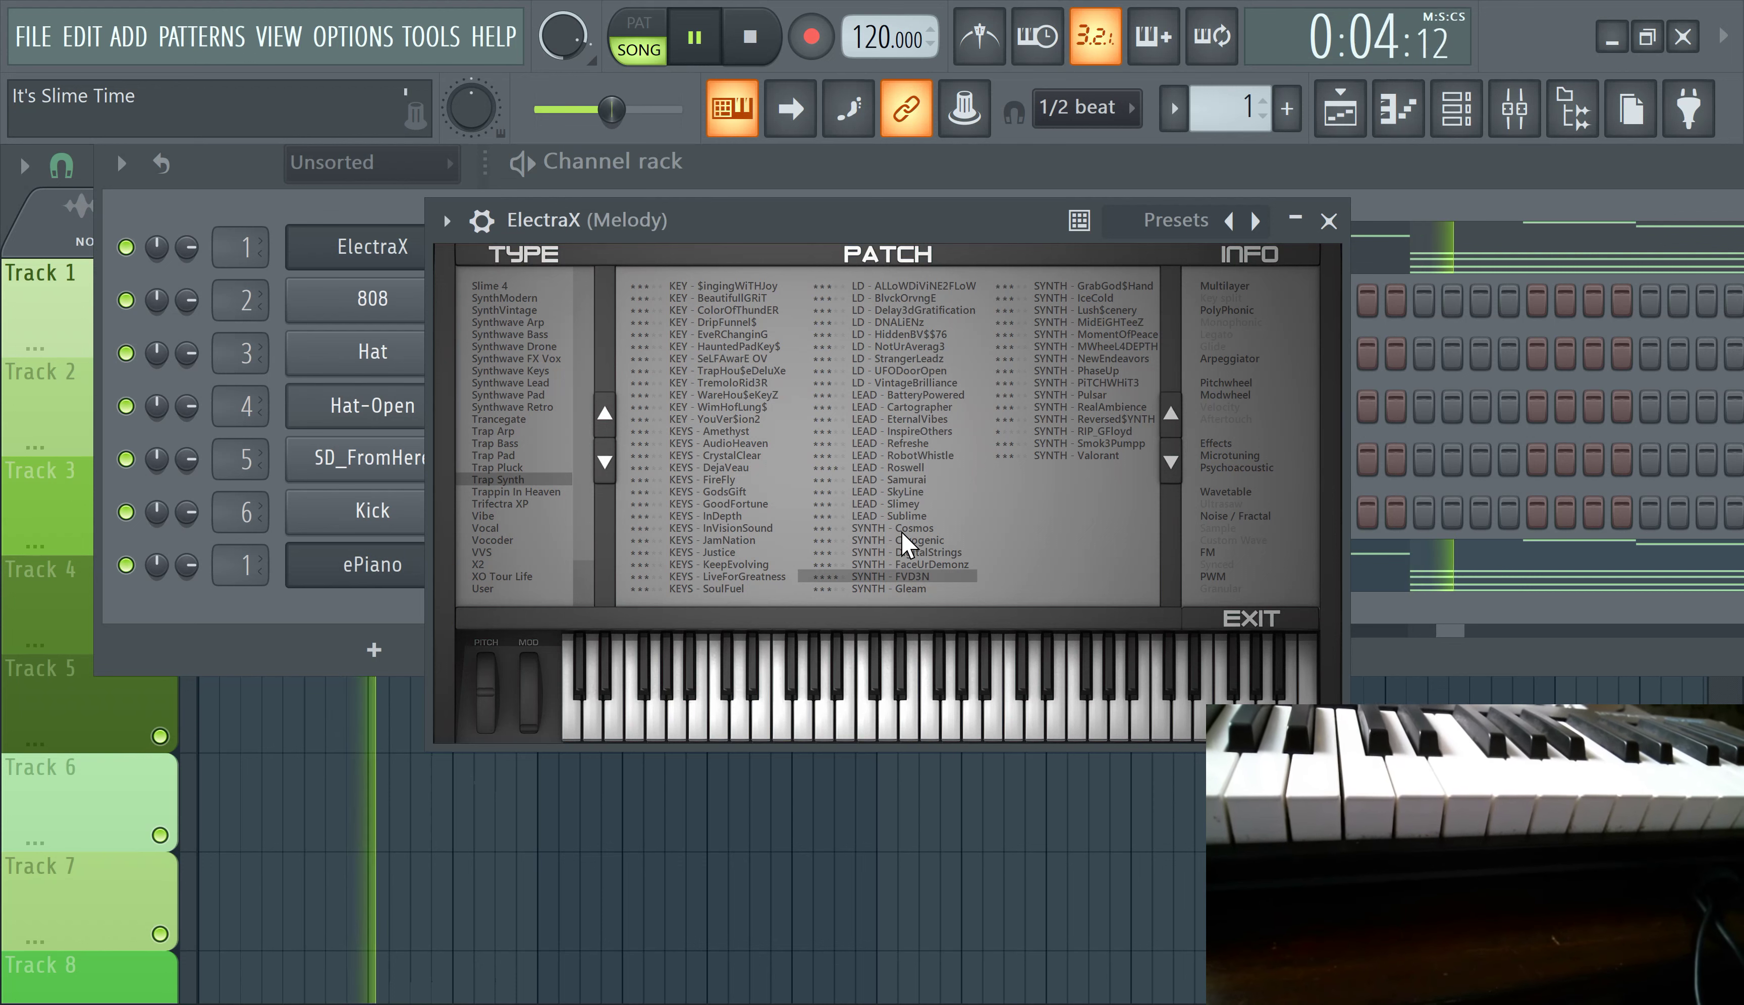
click(900, 529)
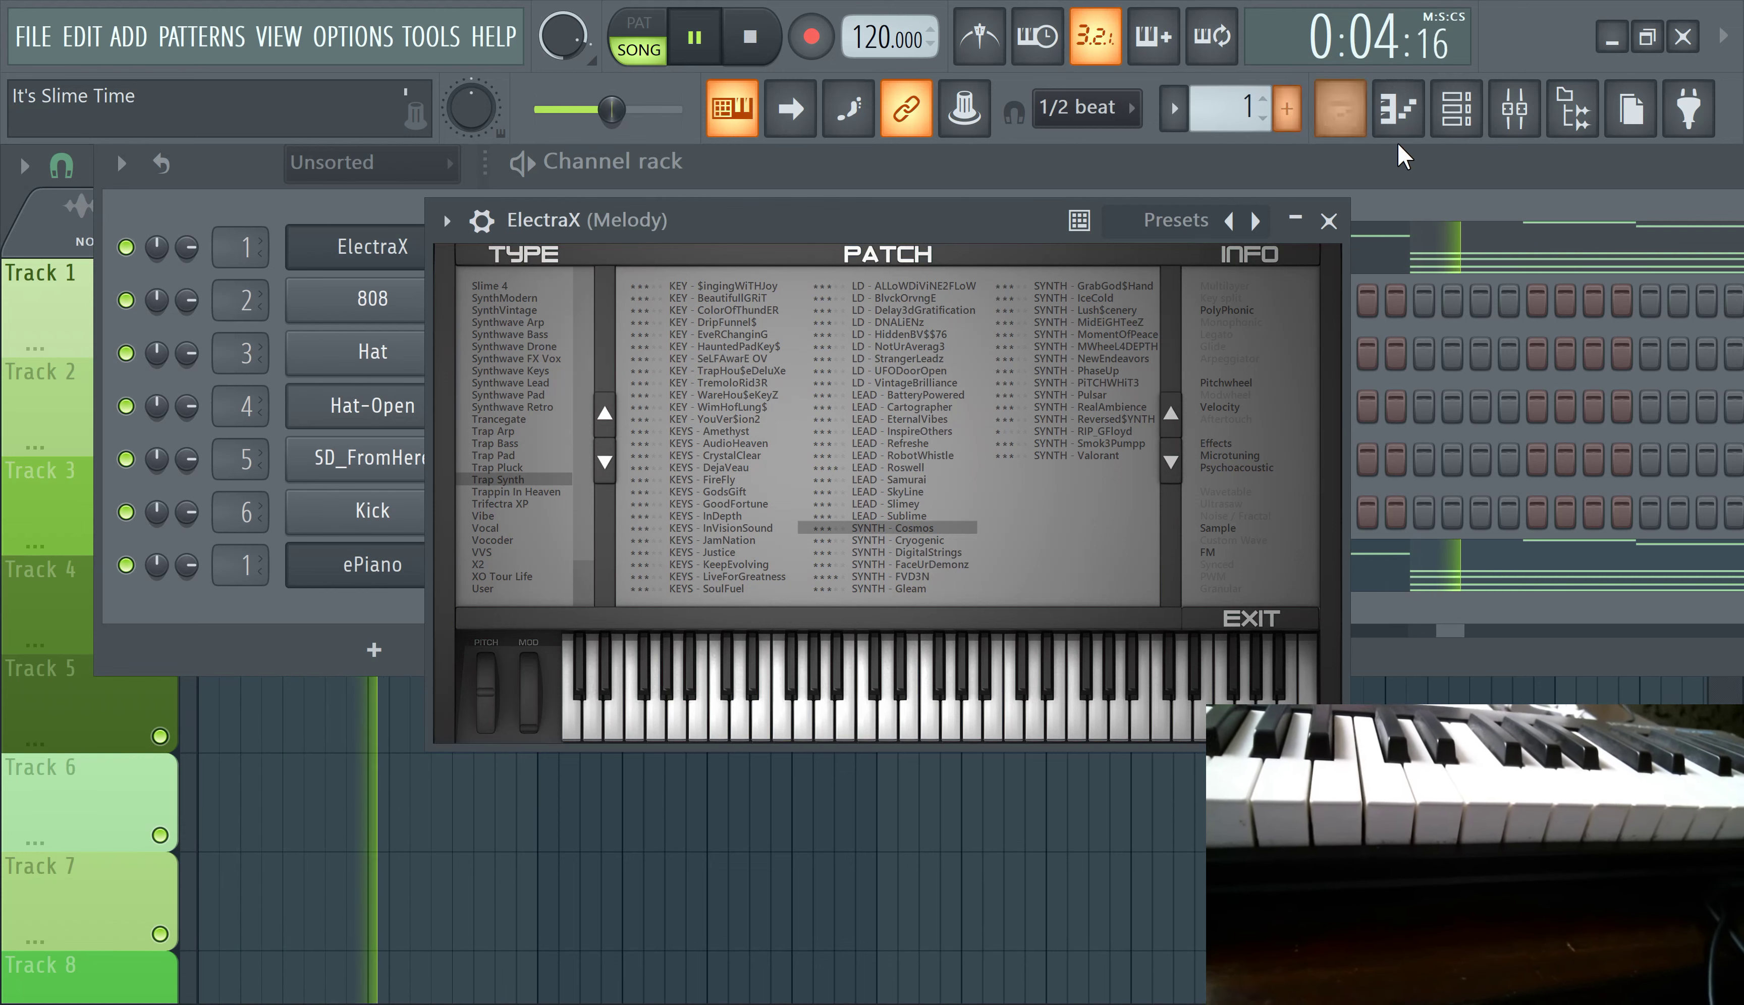
Clone the ePiano channel in the channel rack
click(1458, 130)
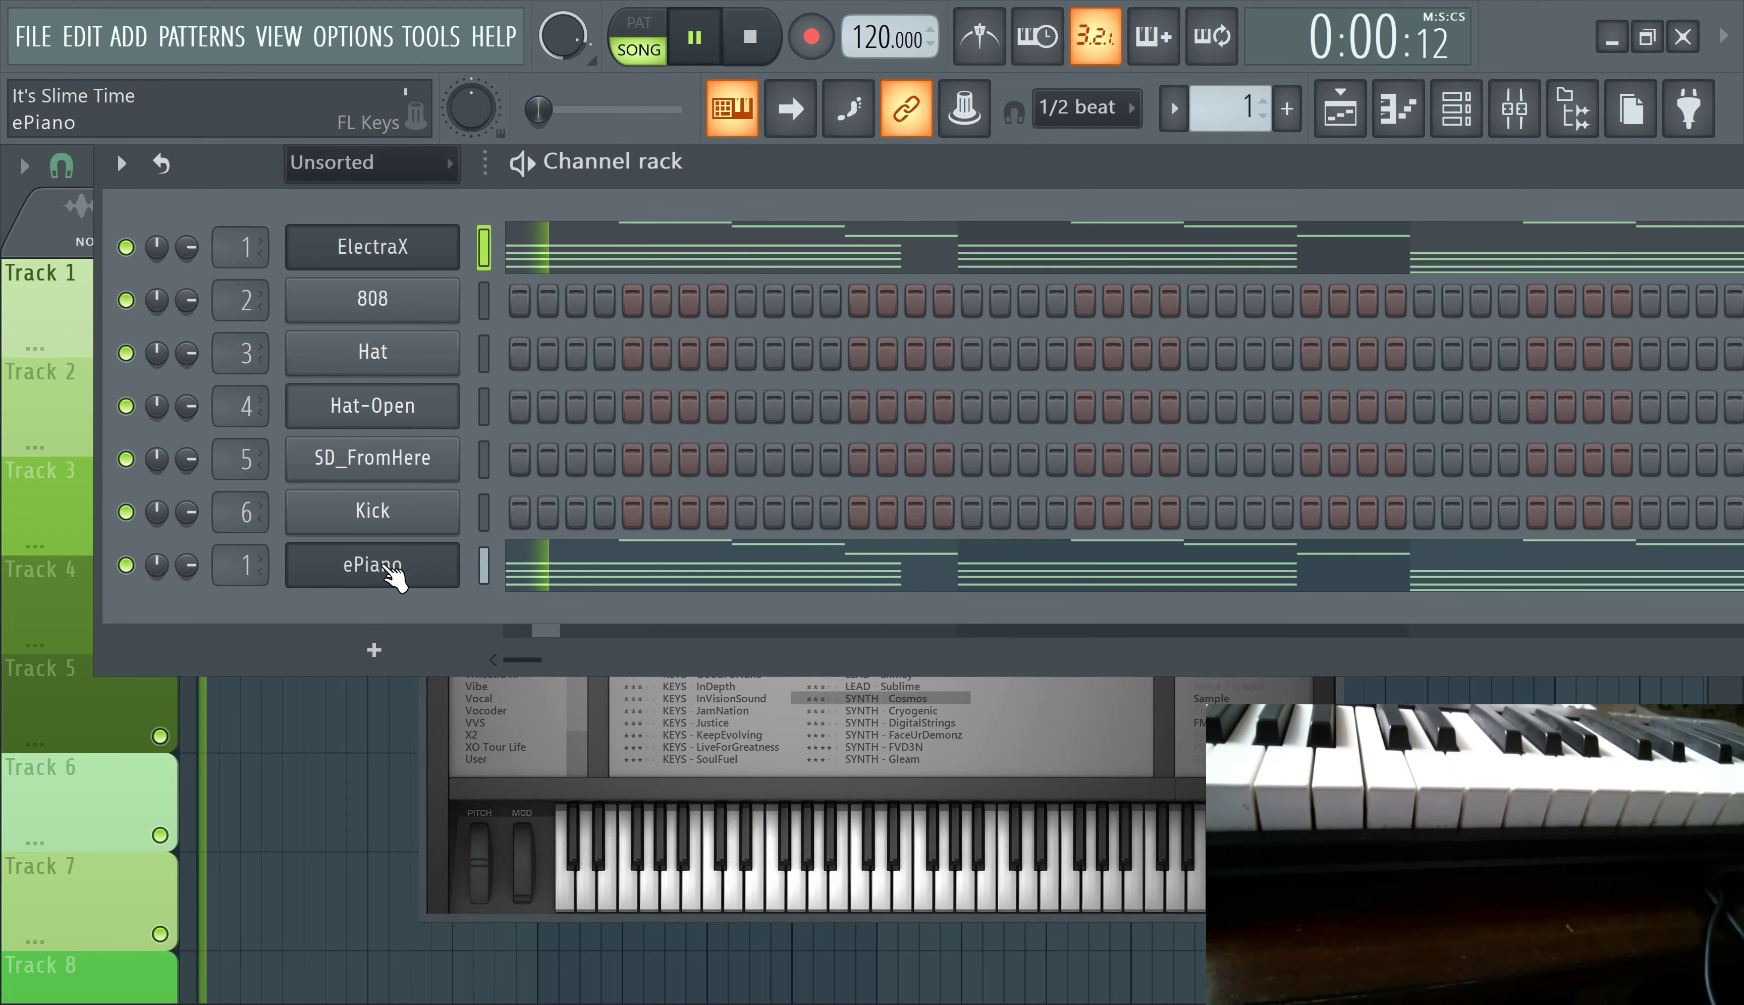
right_click(447, 564)
click(596, 834)
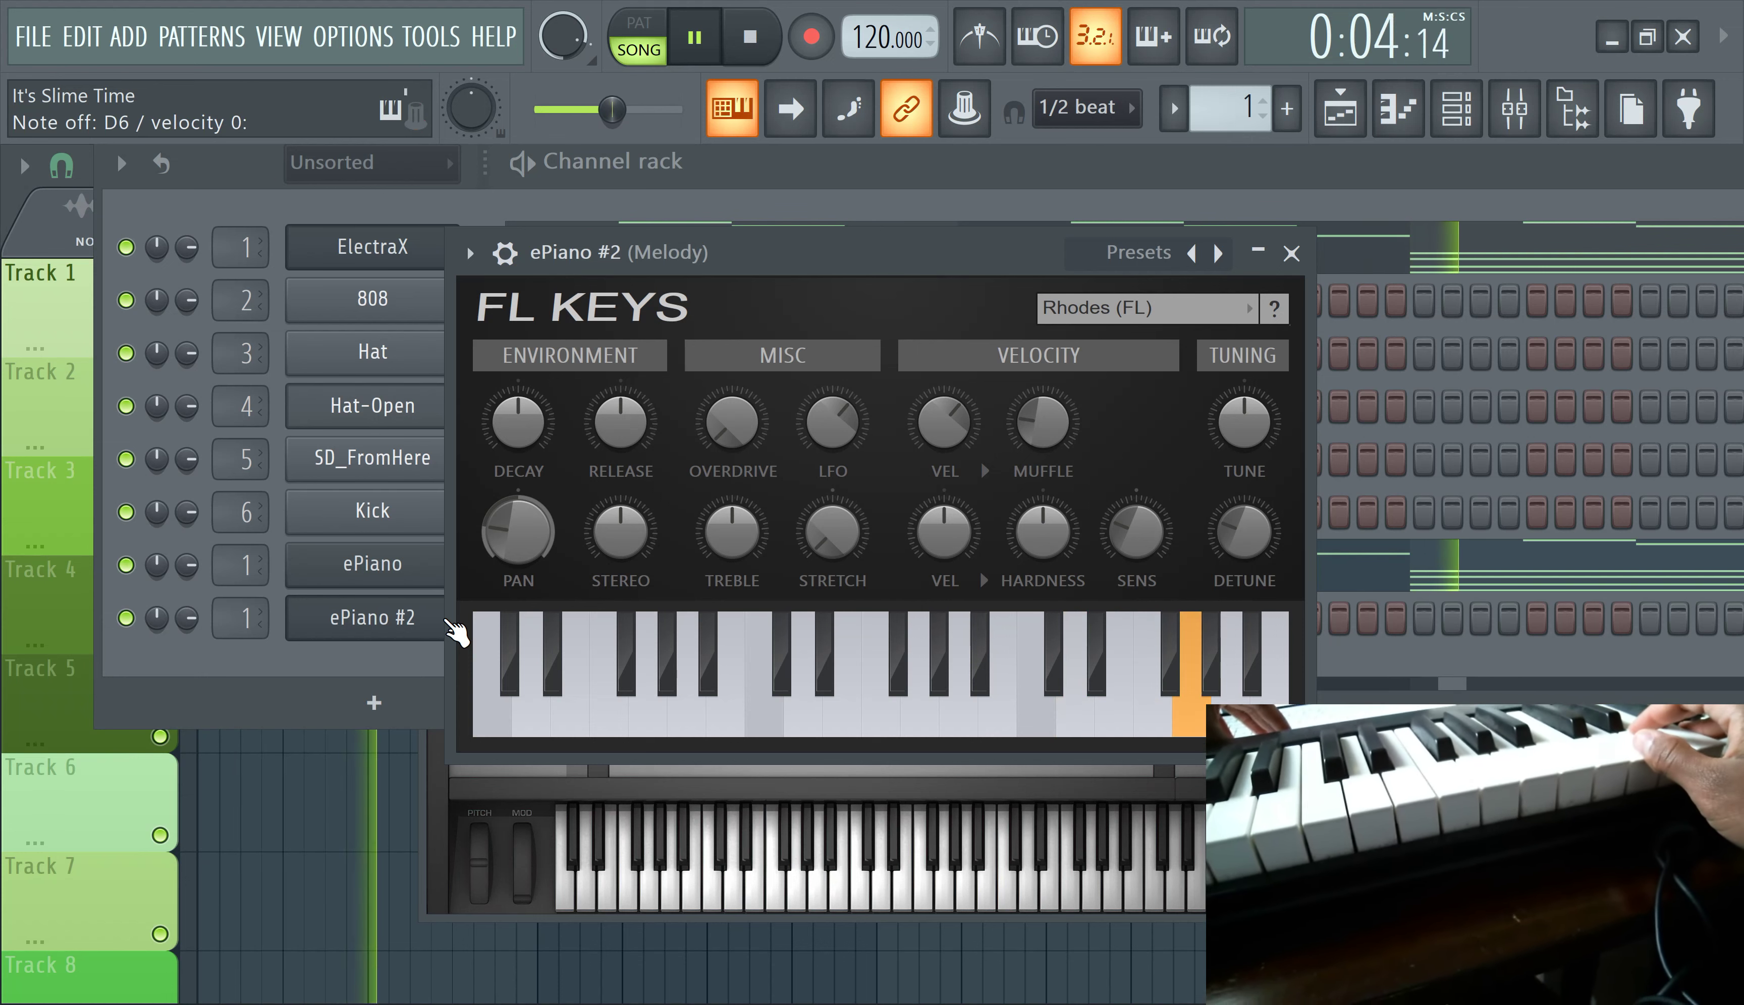
Record a high melody with the cloned ePiano channel into Pattern 2, and open its notes in the piano roll
click(776, 42)
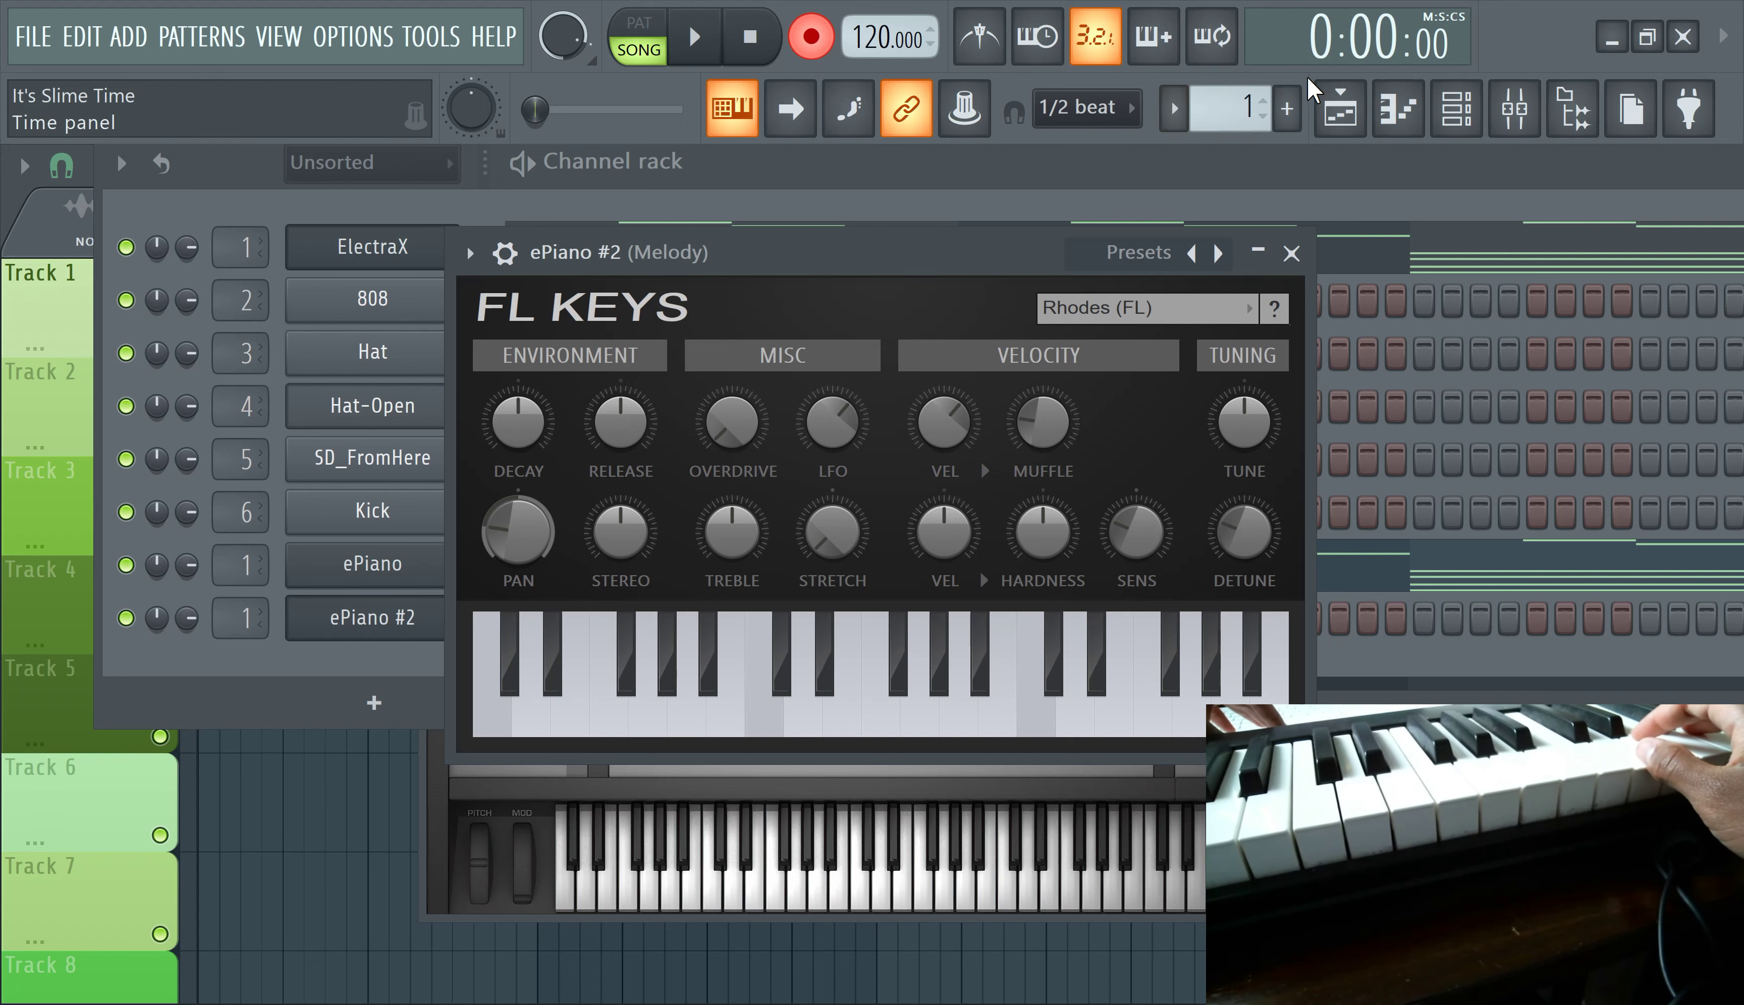
click(1289, 104)
click(1333, 143)
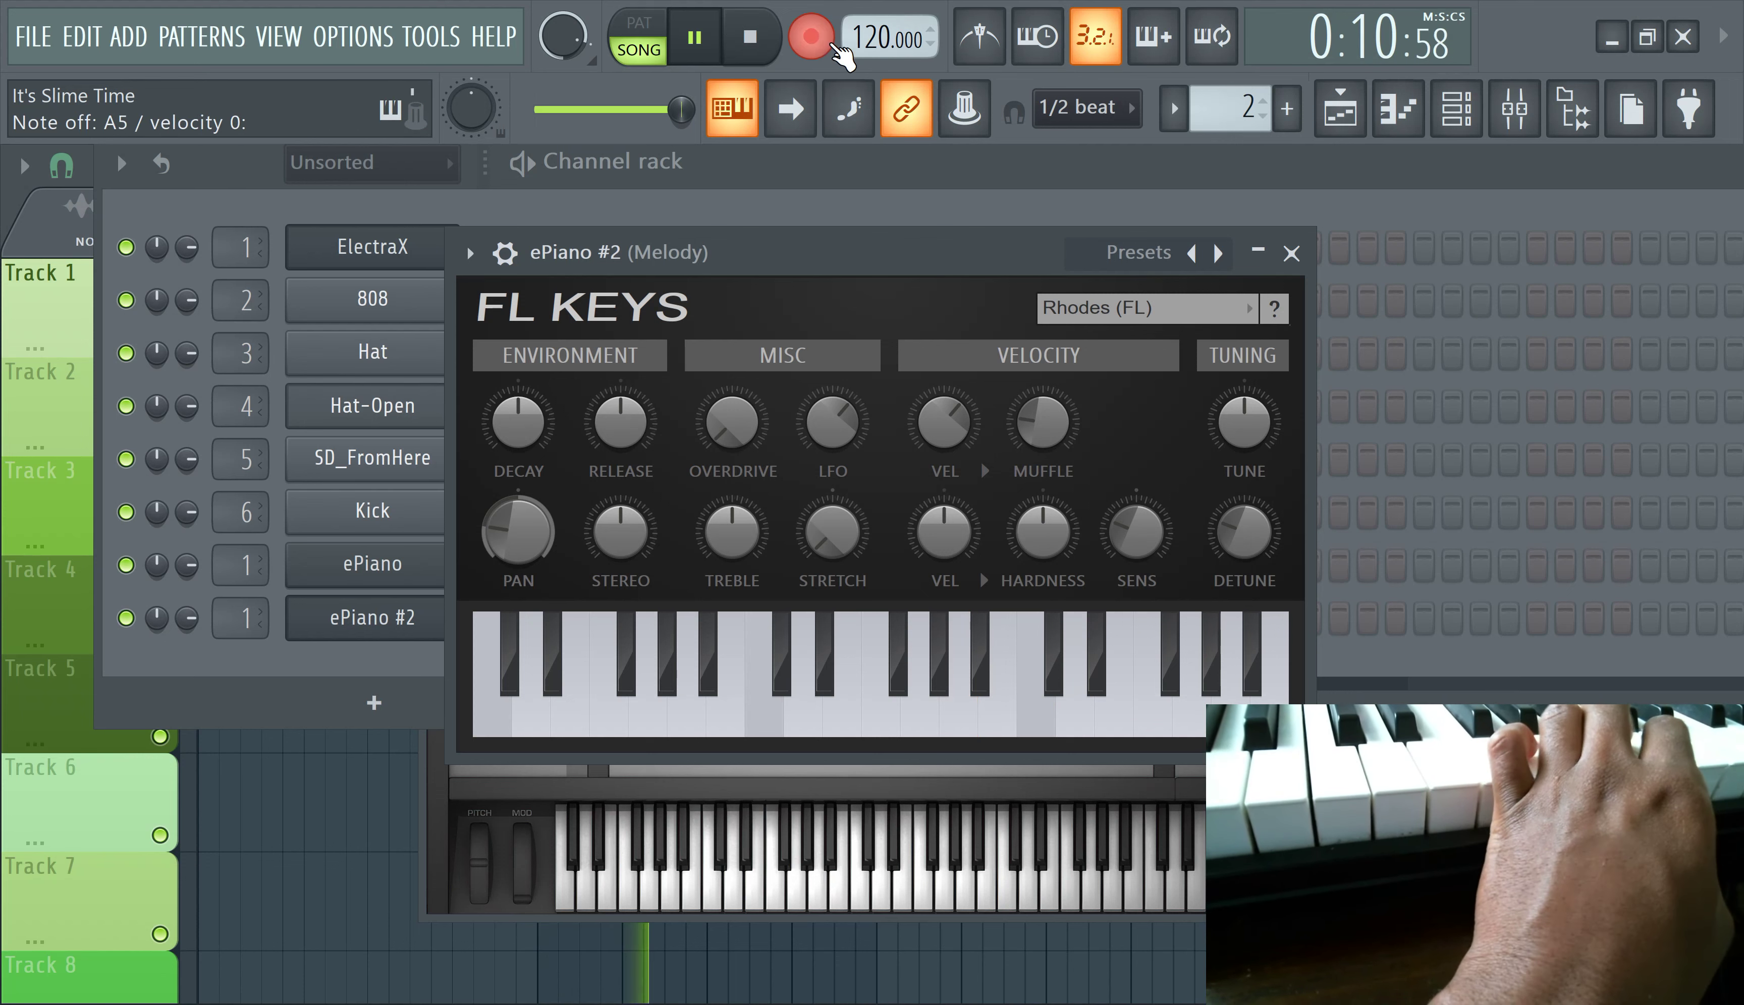
click(1316, 111)
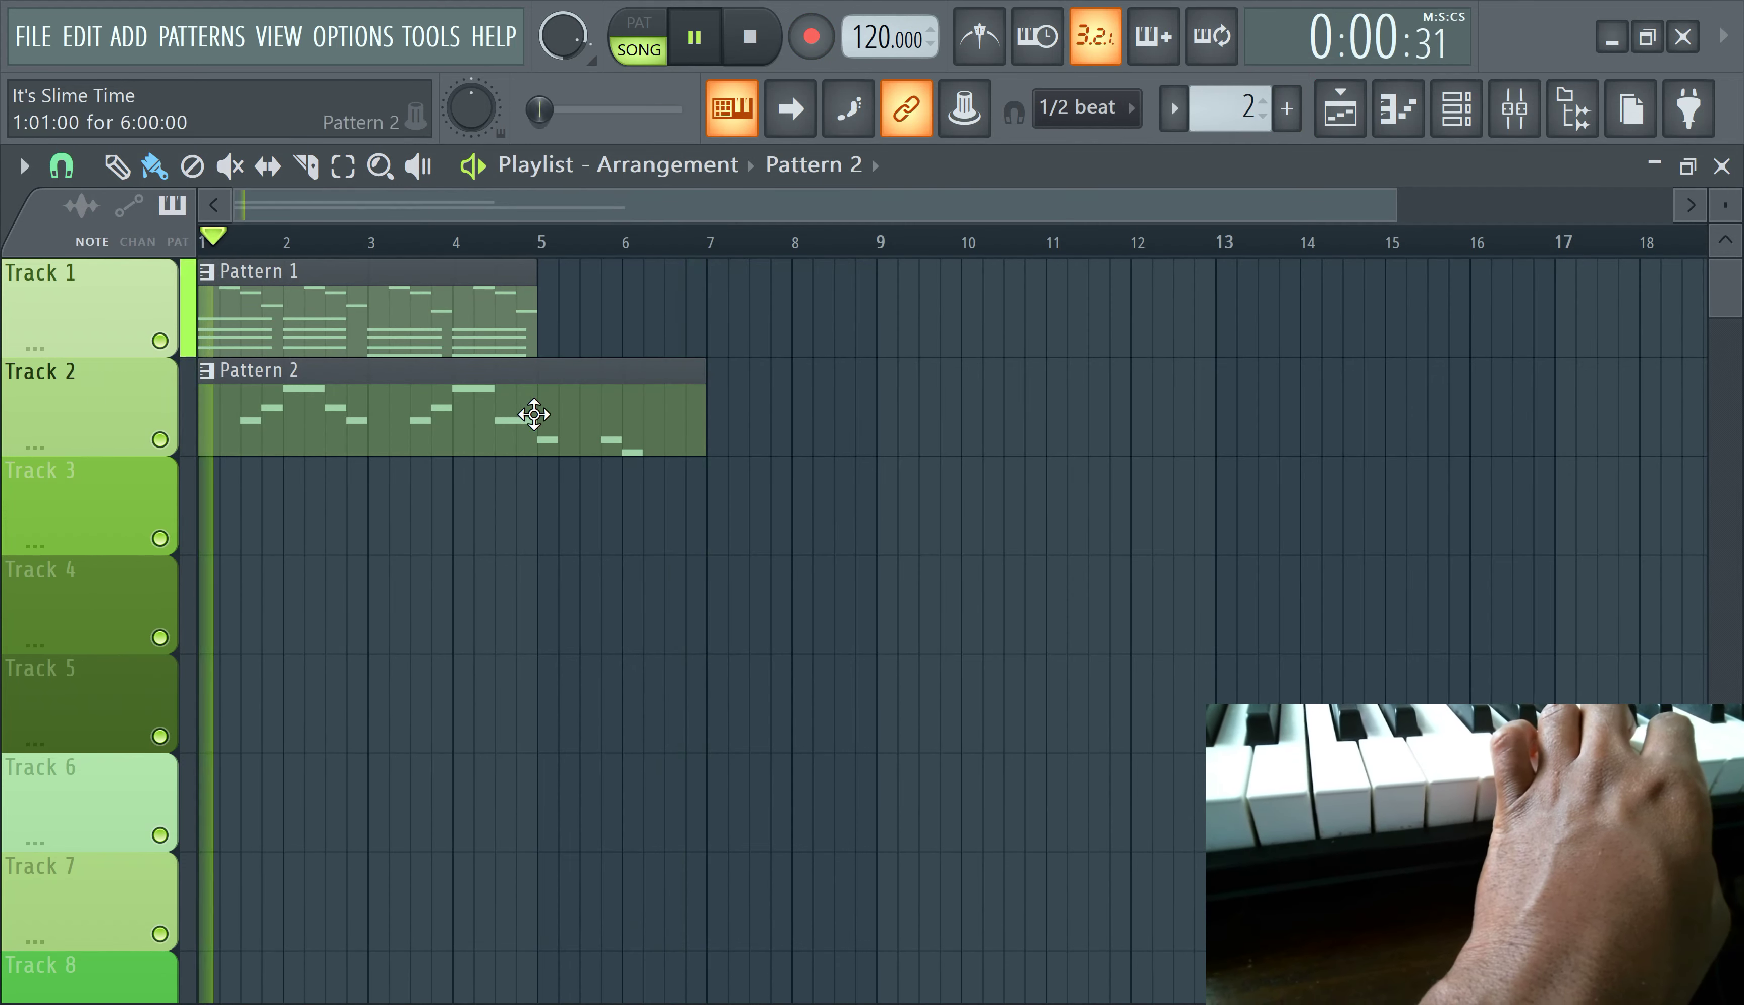
double_click(332, 415)
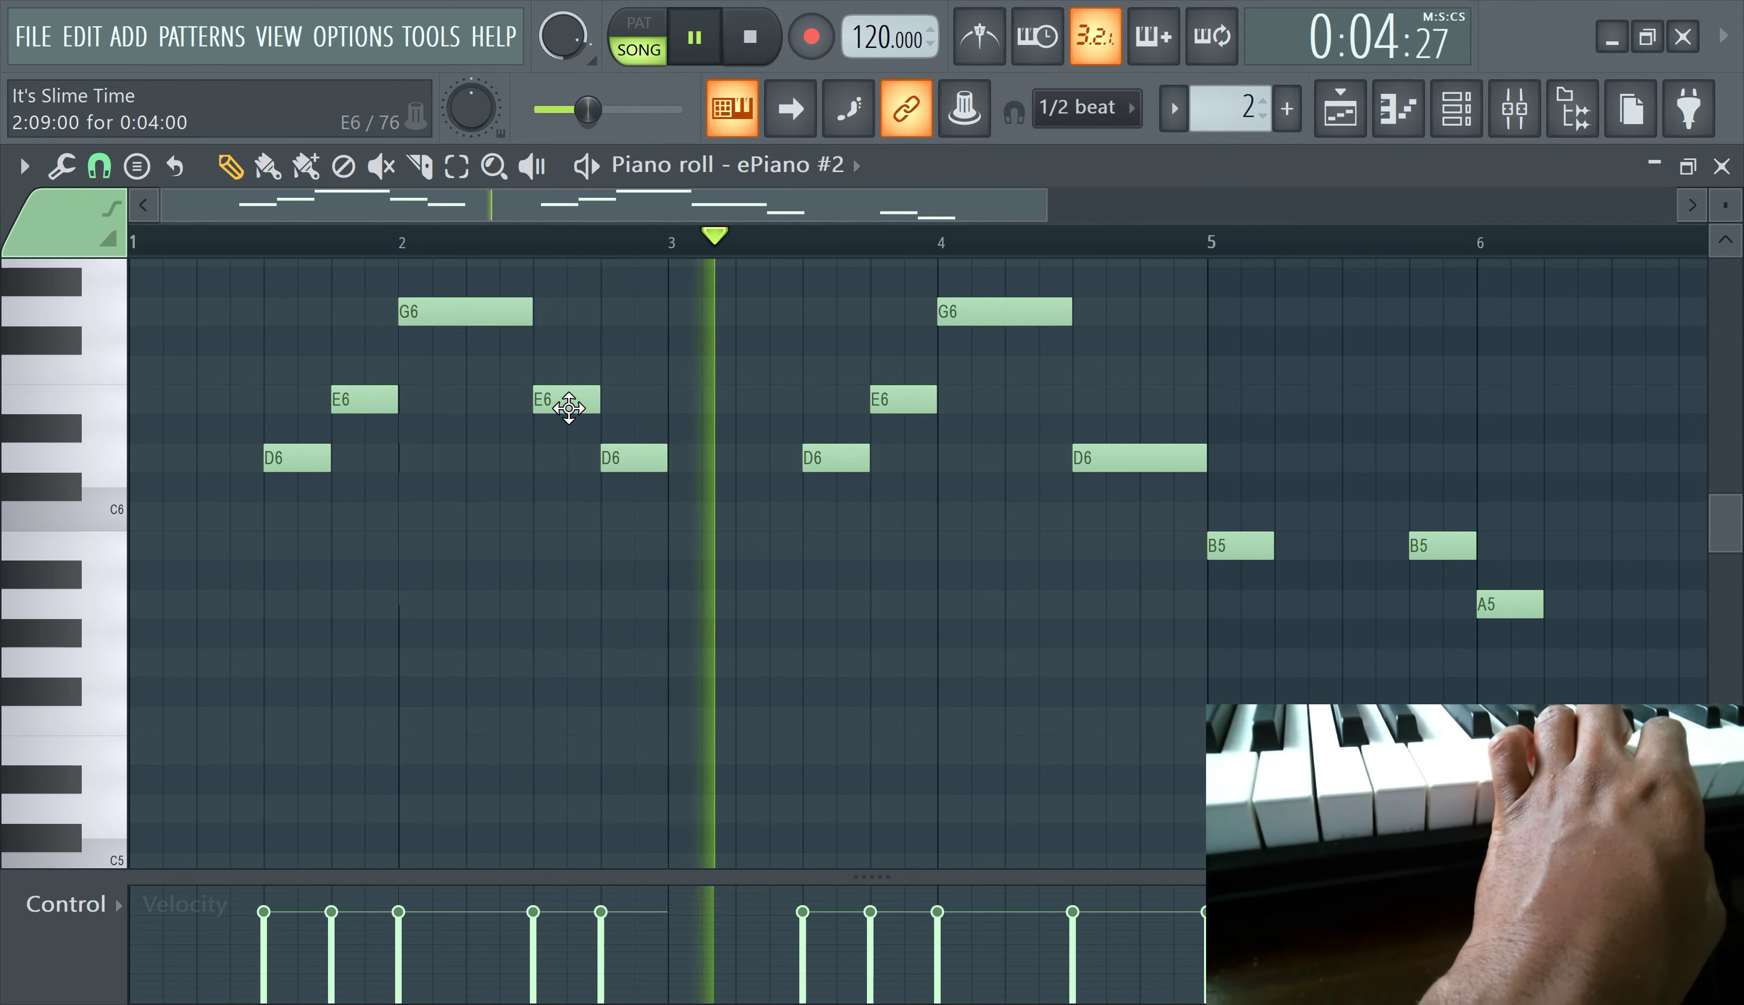
Try replacing bar 2's final E6 and D6 notes with a single D6, and restore the two separate notes
drag(568, 406, 674, 471)
right_click(632, 462)
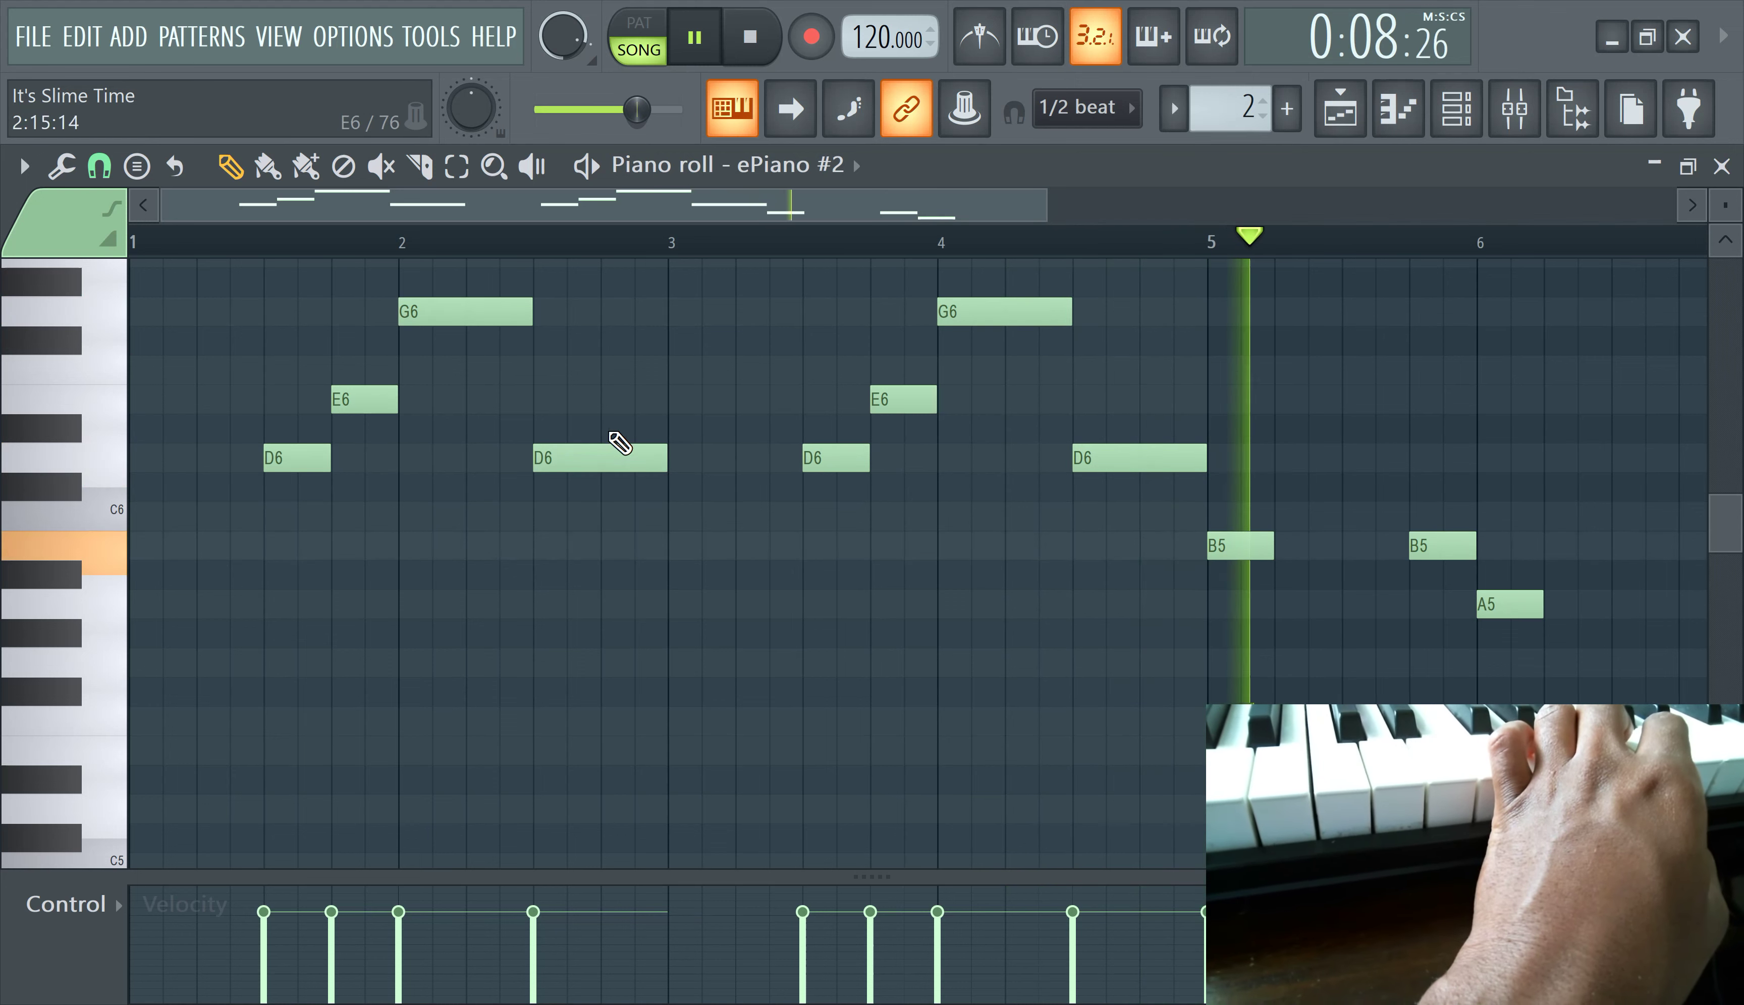
drag(572, 449, 568, 395)
click(623, 461)
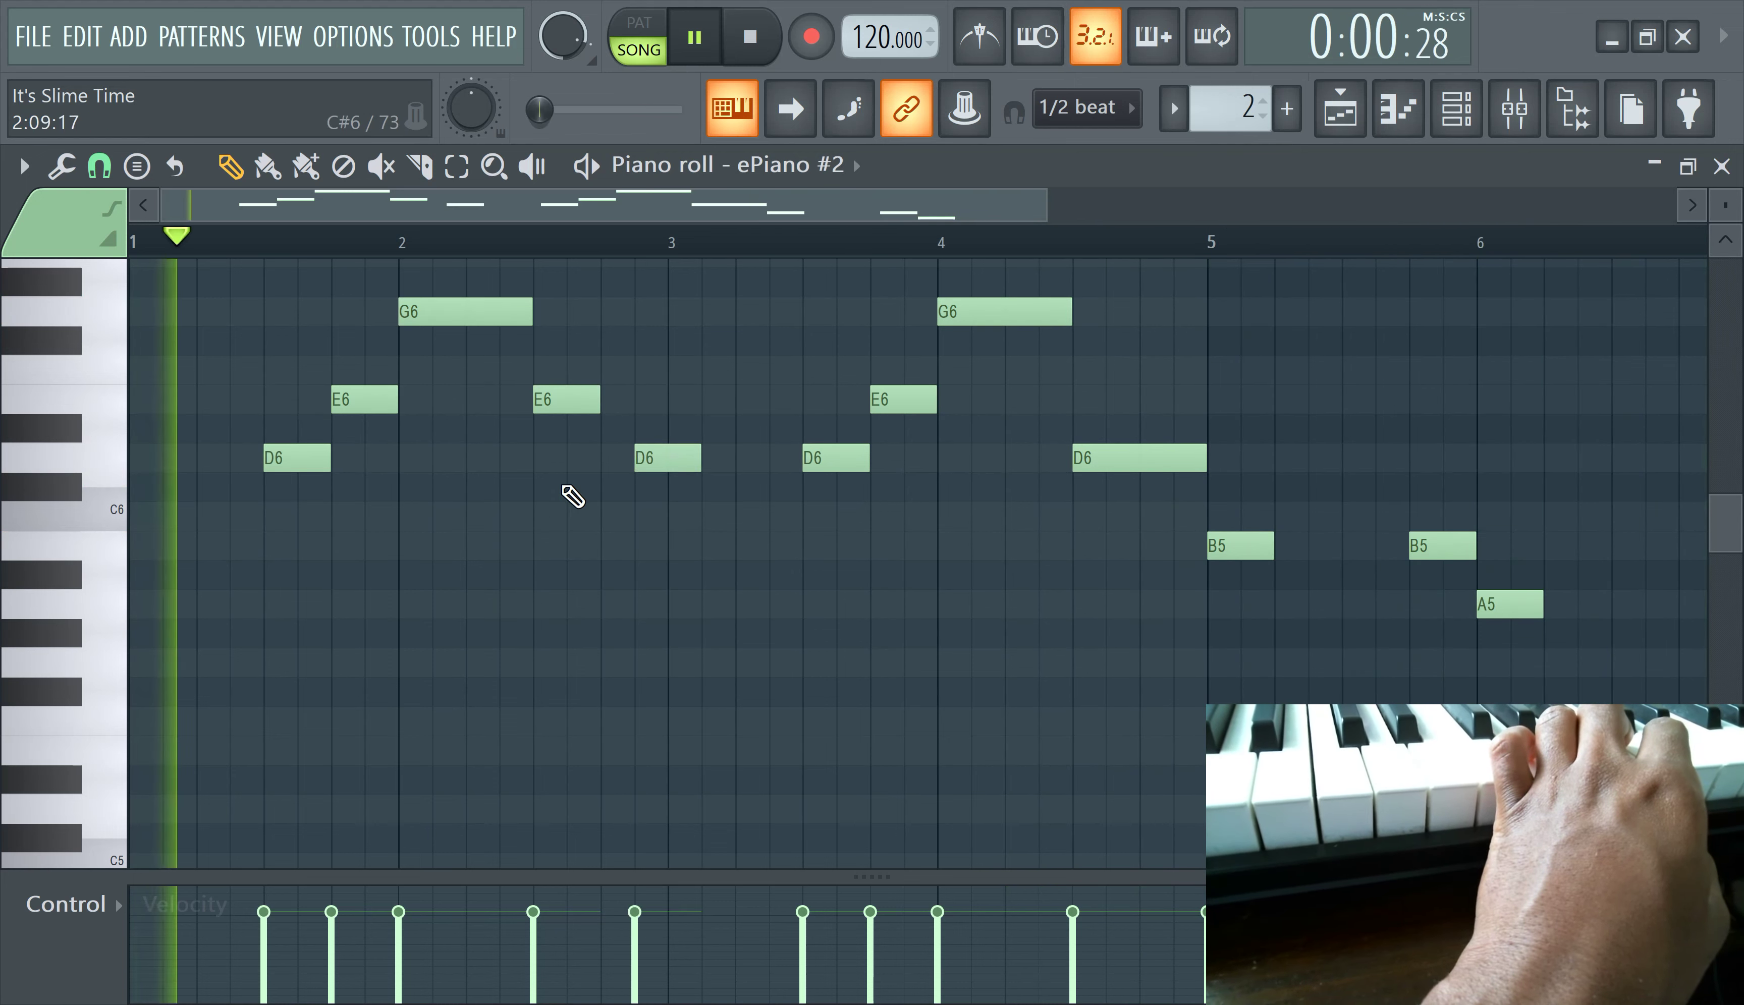
drag(661, 455, 630, 456)
Delete the two B5 notes and the A5 note after the start of bar 5 in Pattern 2's melody
right_click(1241, 545)
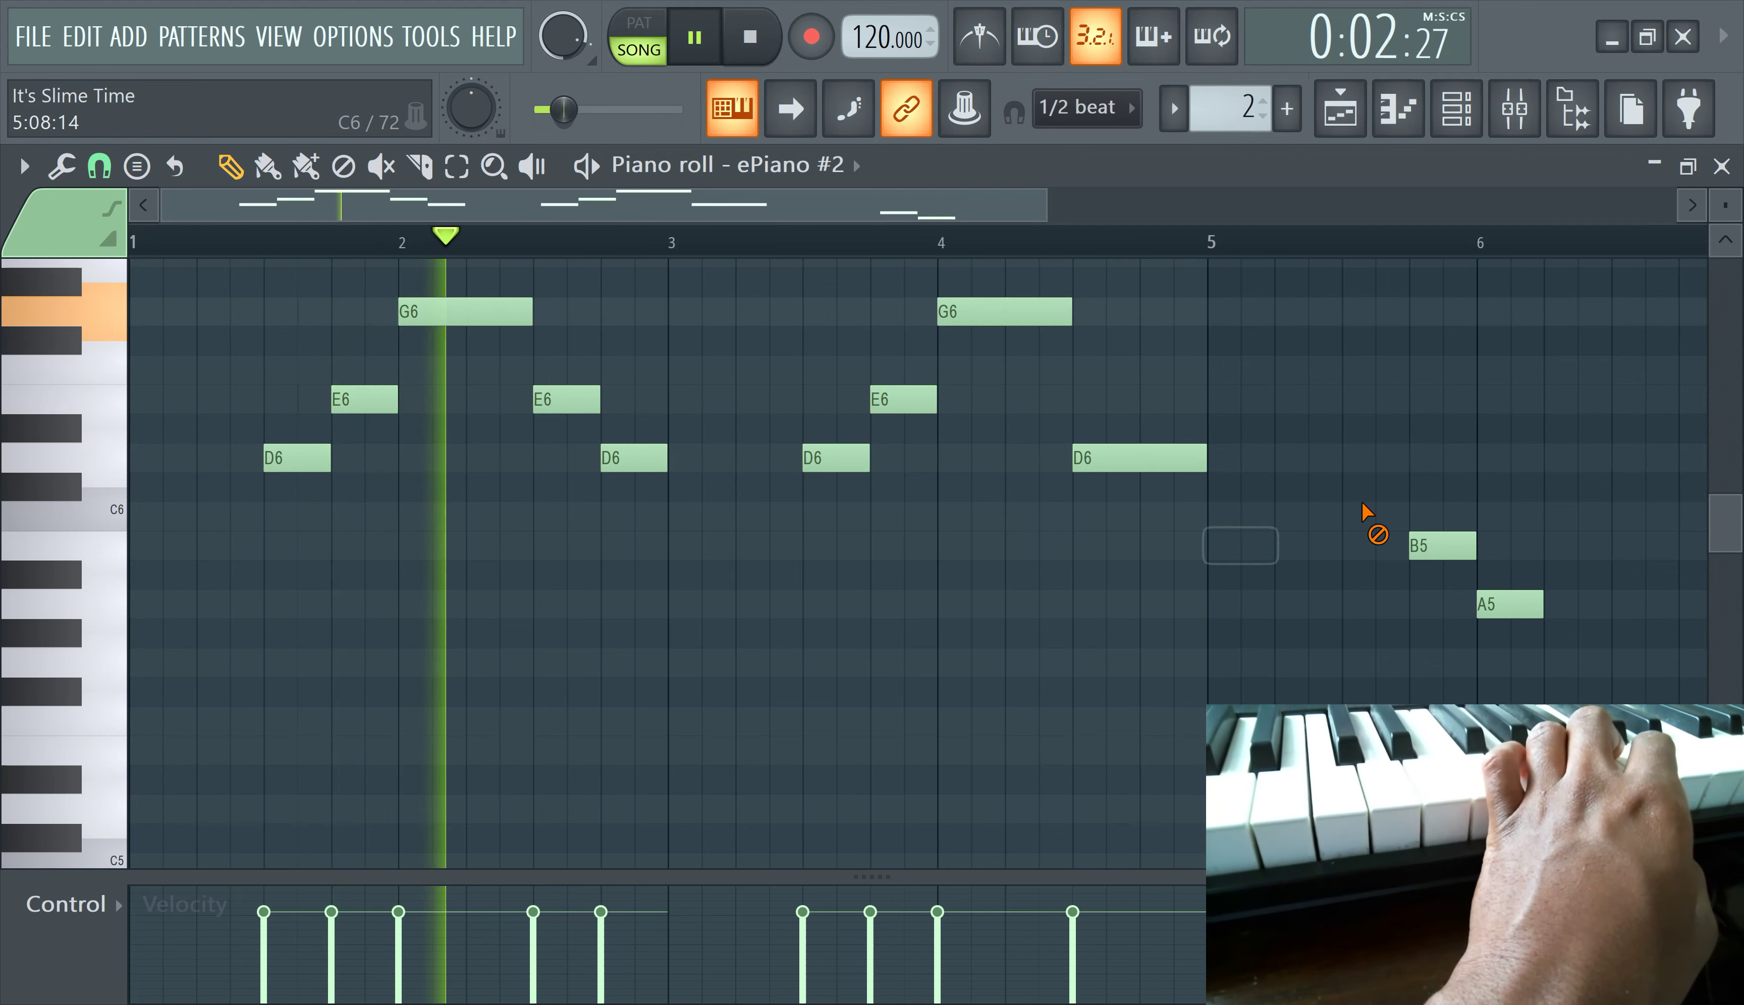
right_click(1442, 545)
right_click(1510, 605)
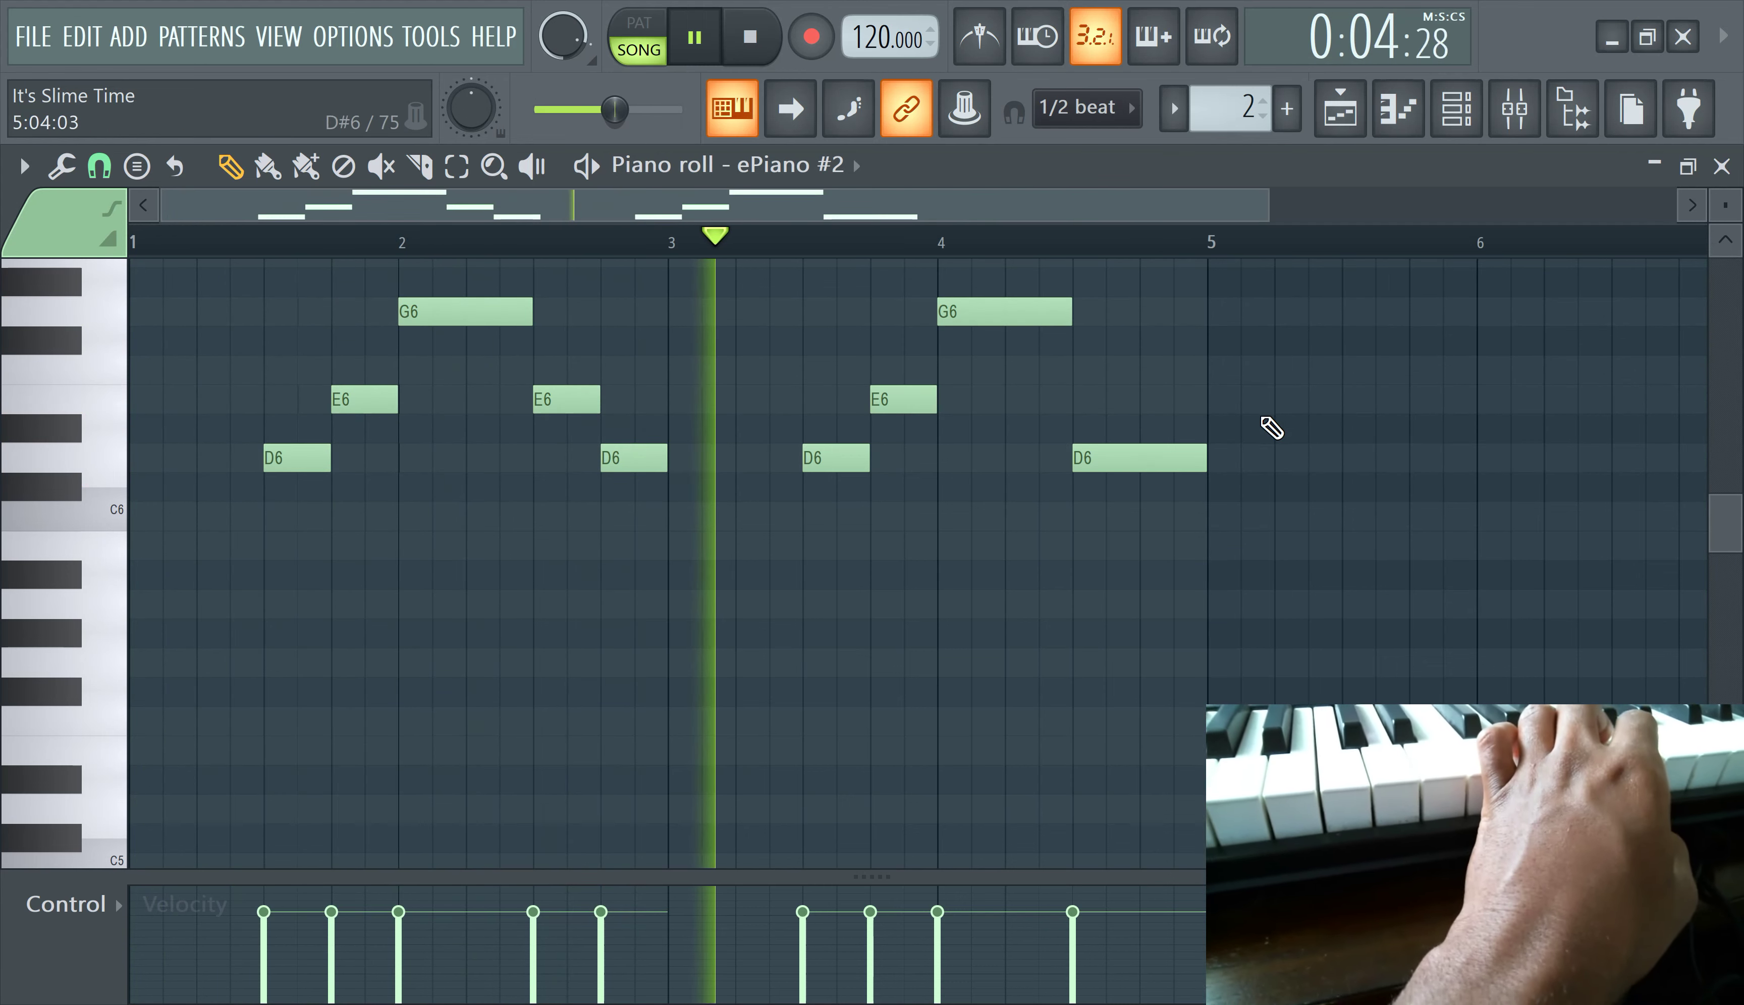
scroll(1284, 296, up, 2)
scroll(1295, 277, down, 2)
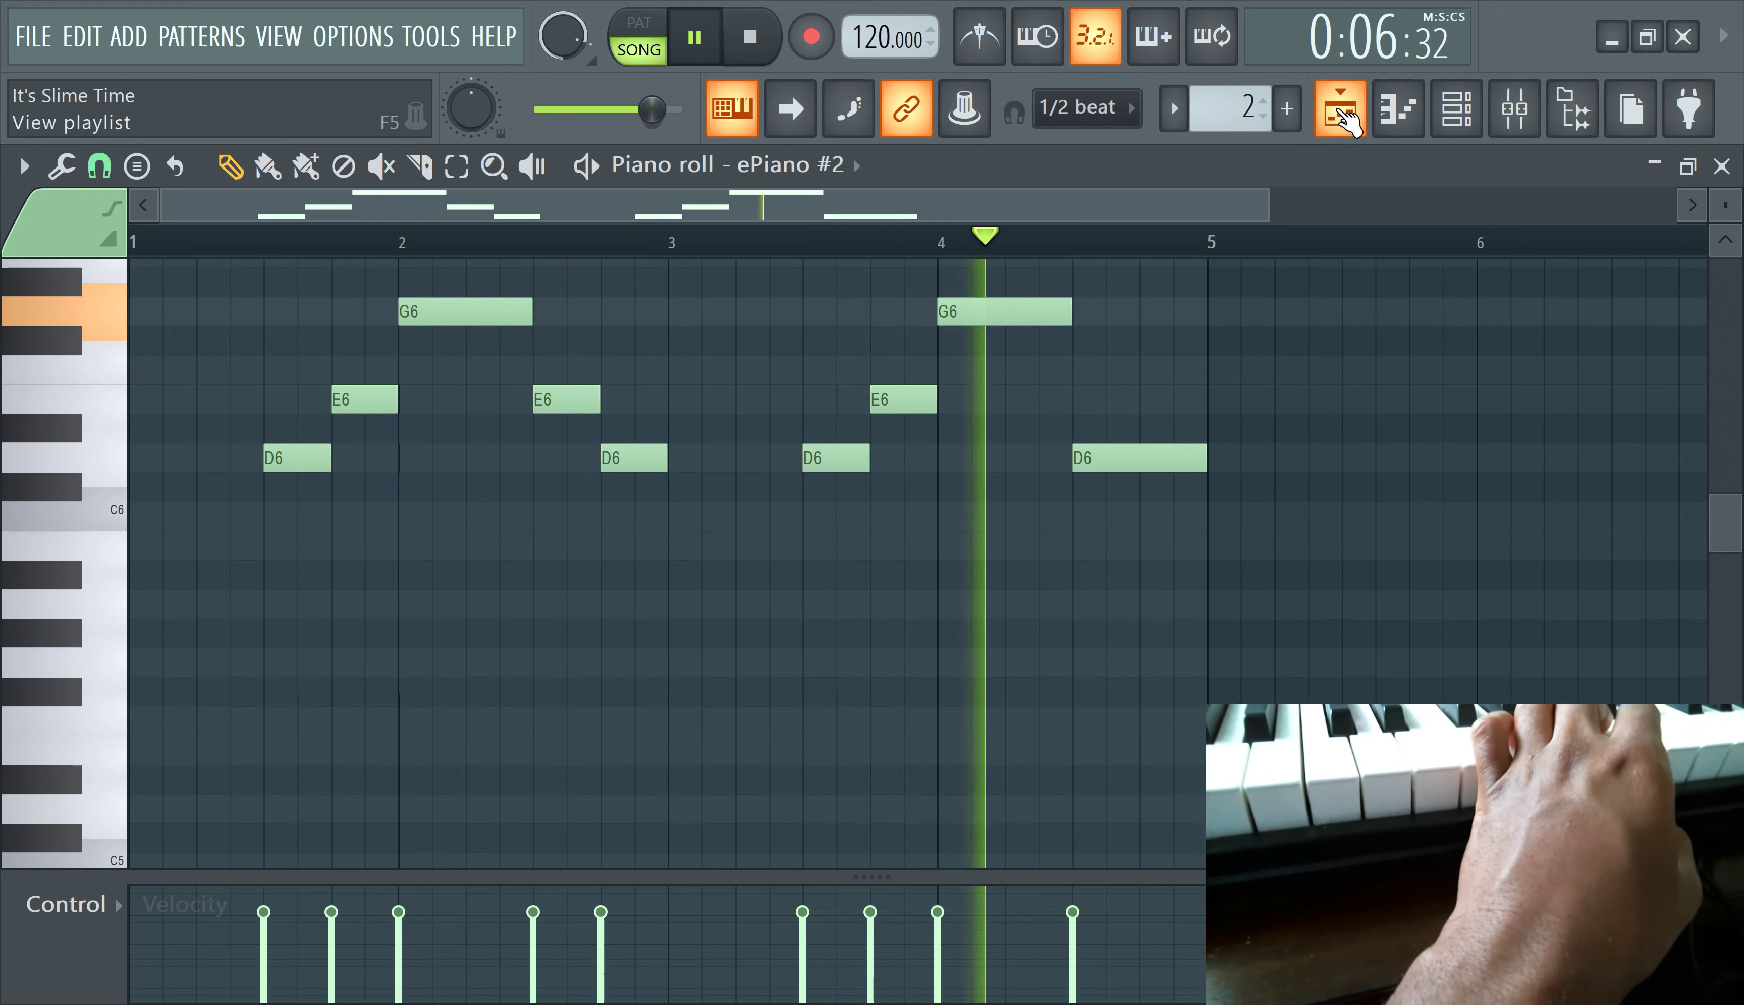
Stop playback with the playlist shown, and enlarge its bars and tracks around the Pattern 1 and Pattern 2 clips
click(1340, 111)
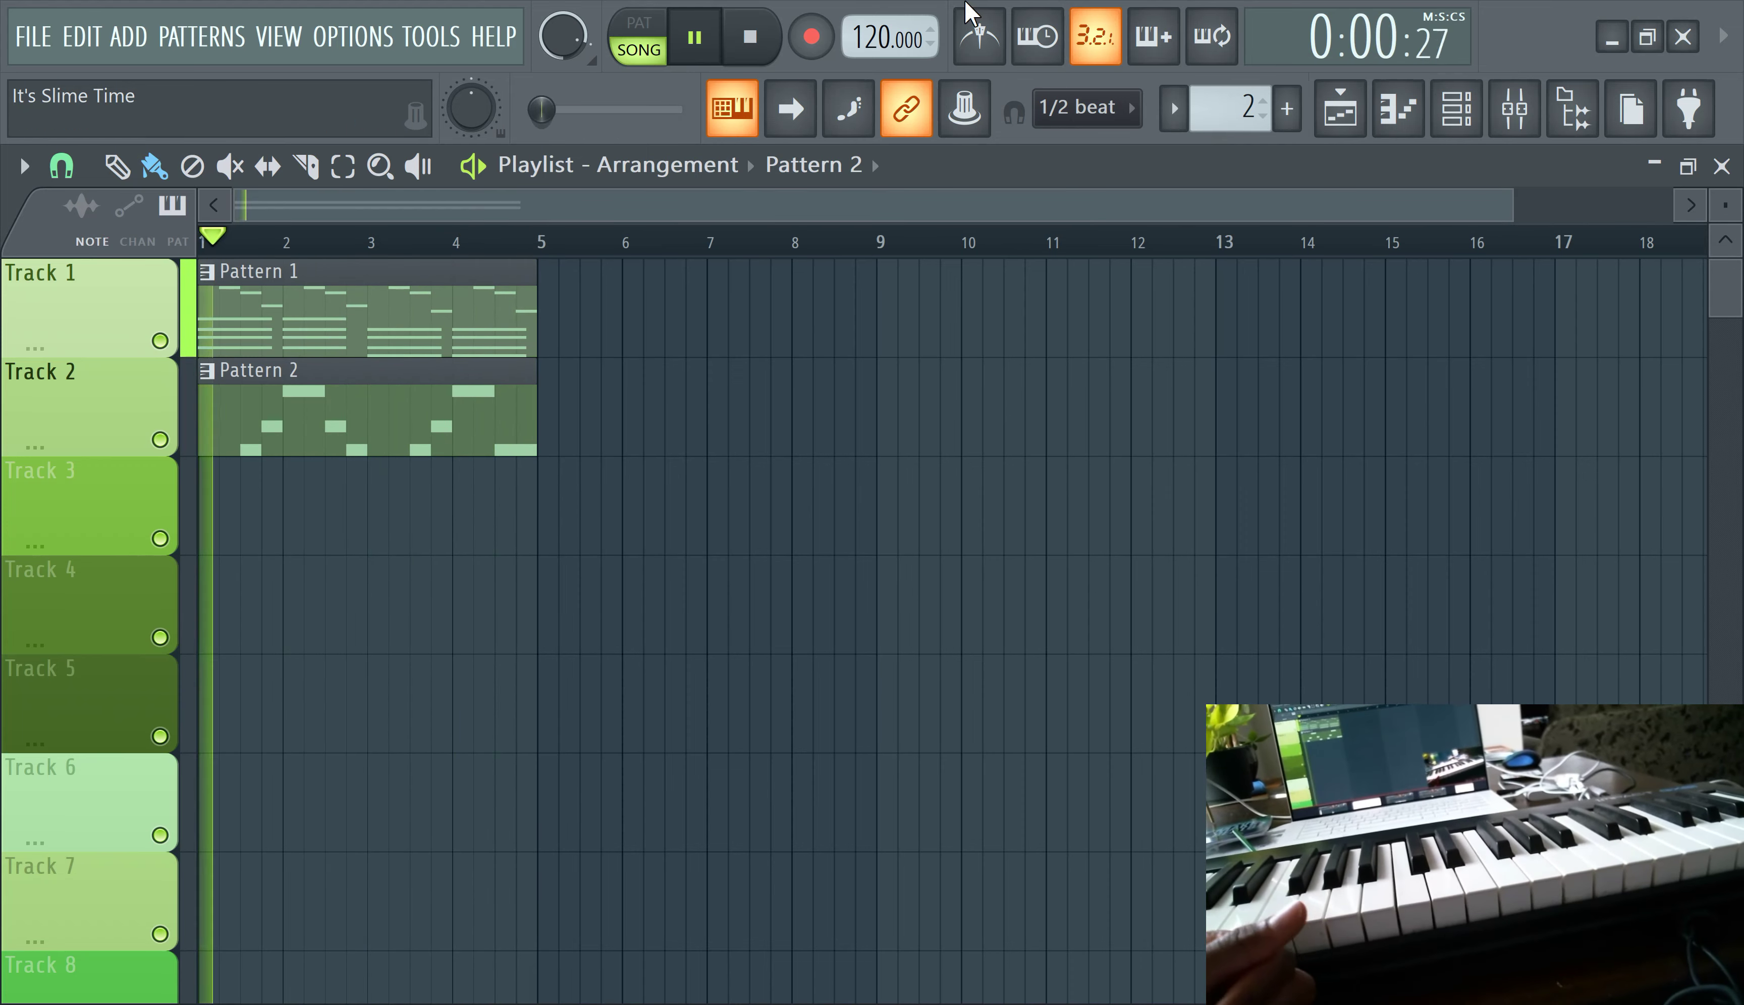
click(754, 37)
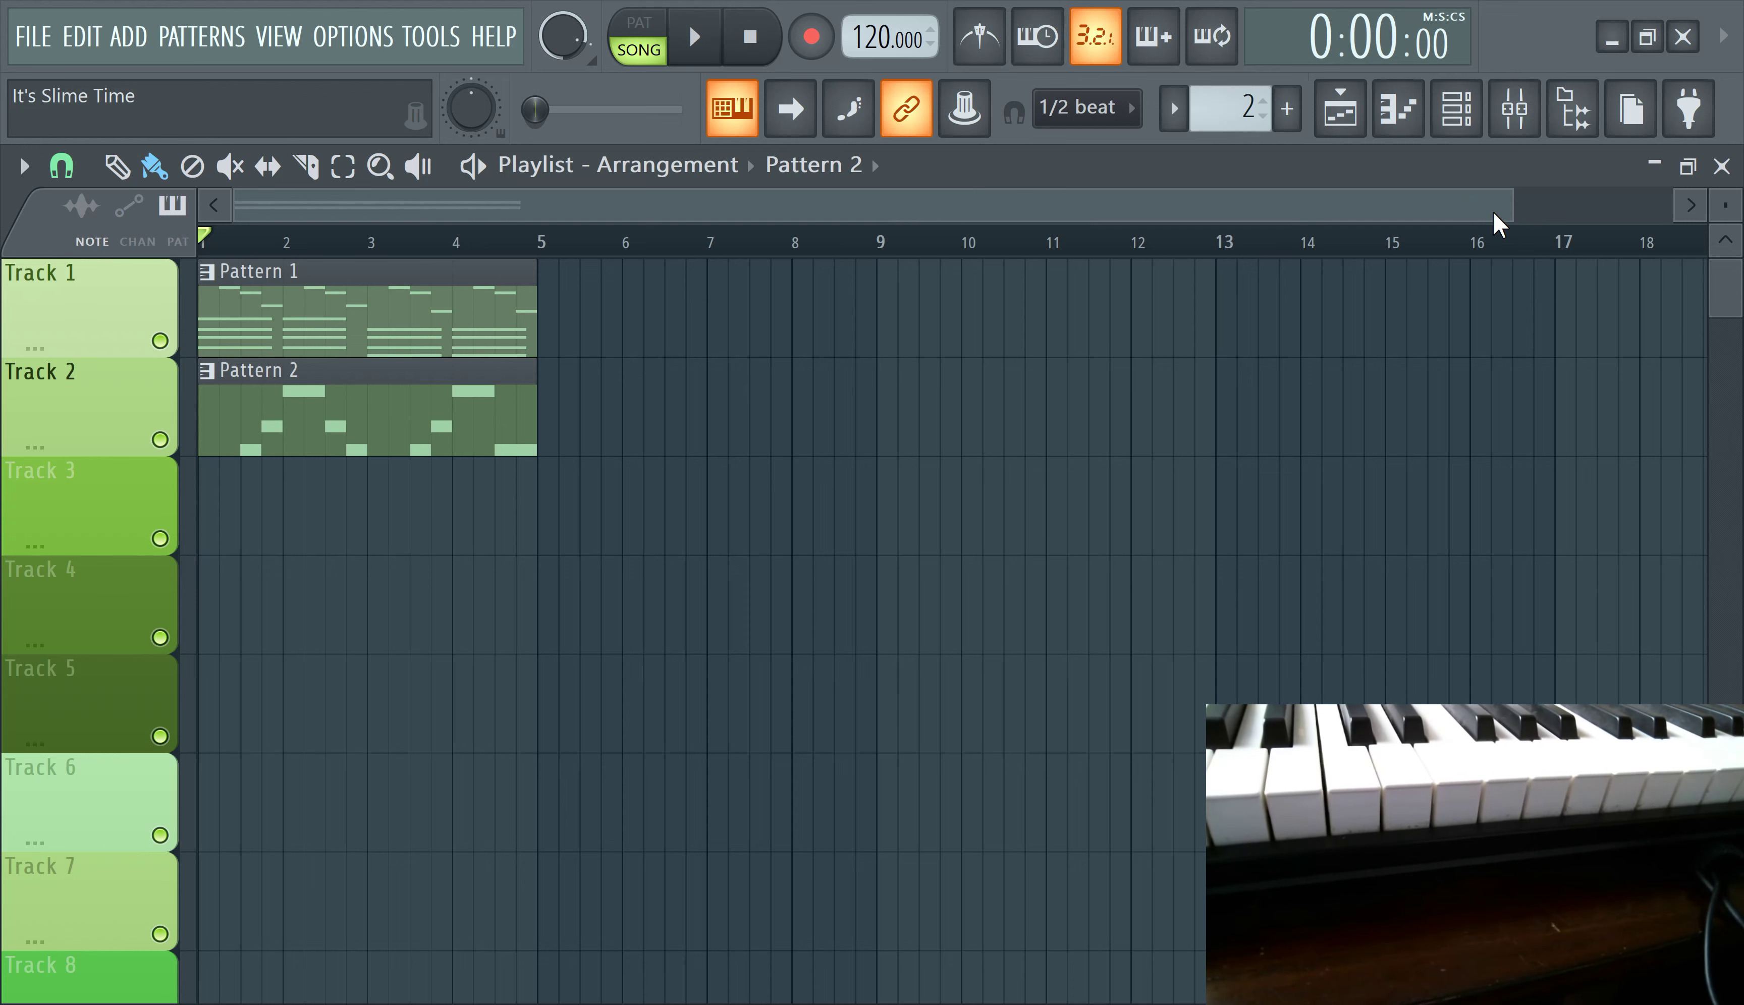
drag(1519, 208, 720, 208)
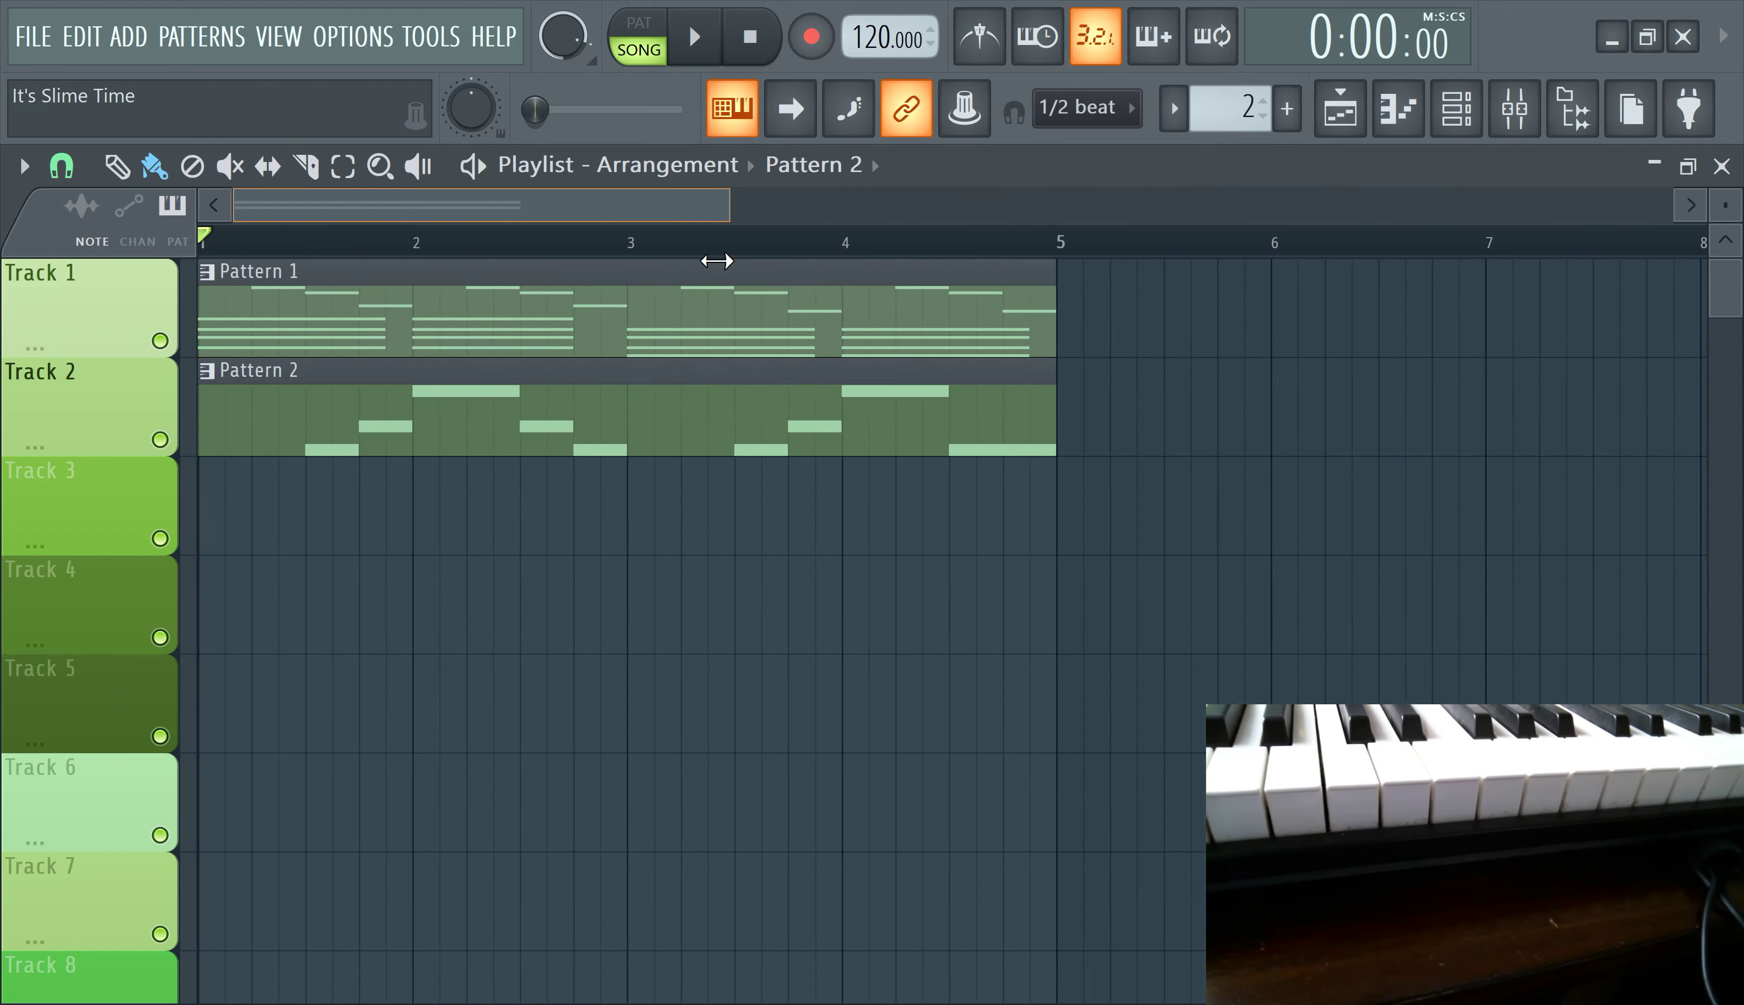
drag(1725, 205, 1674, 245)
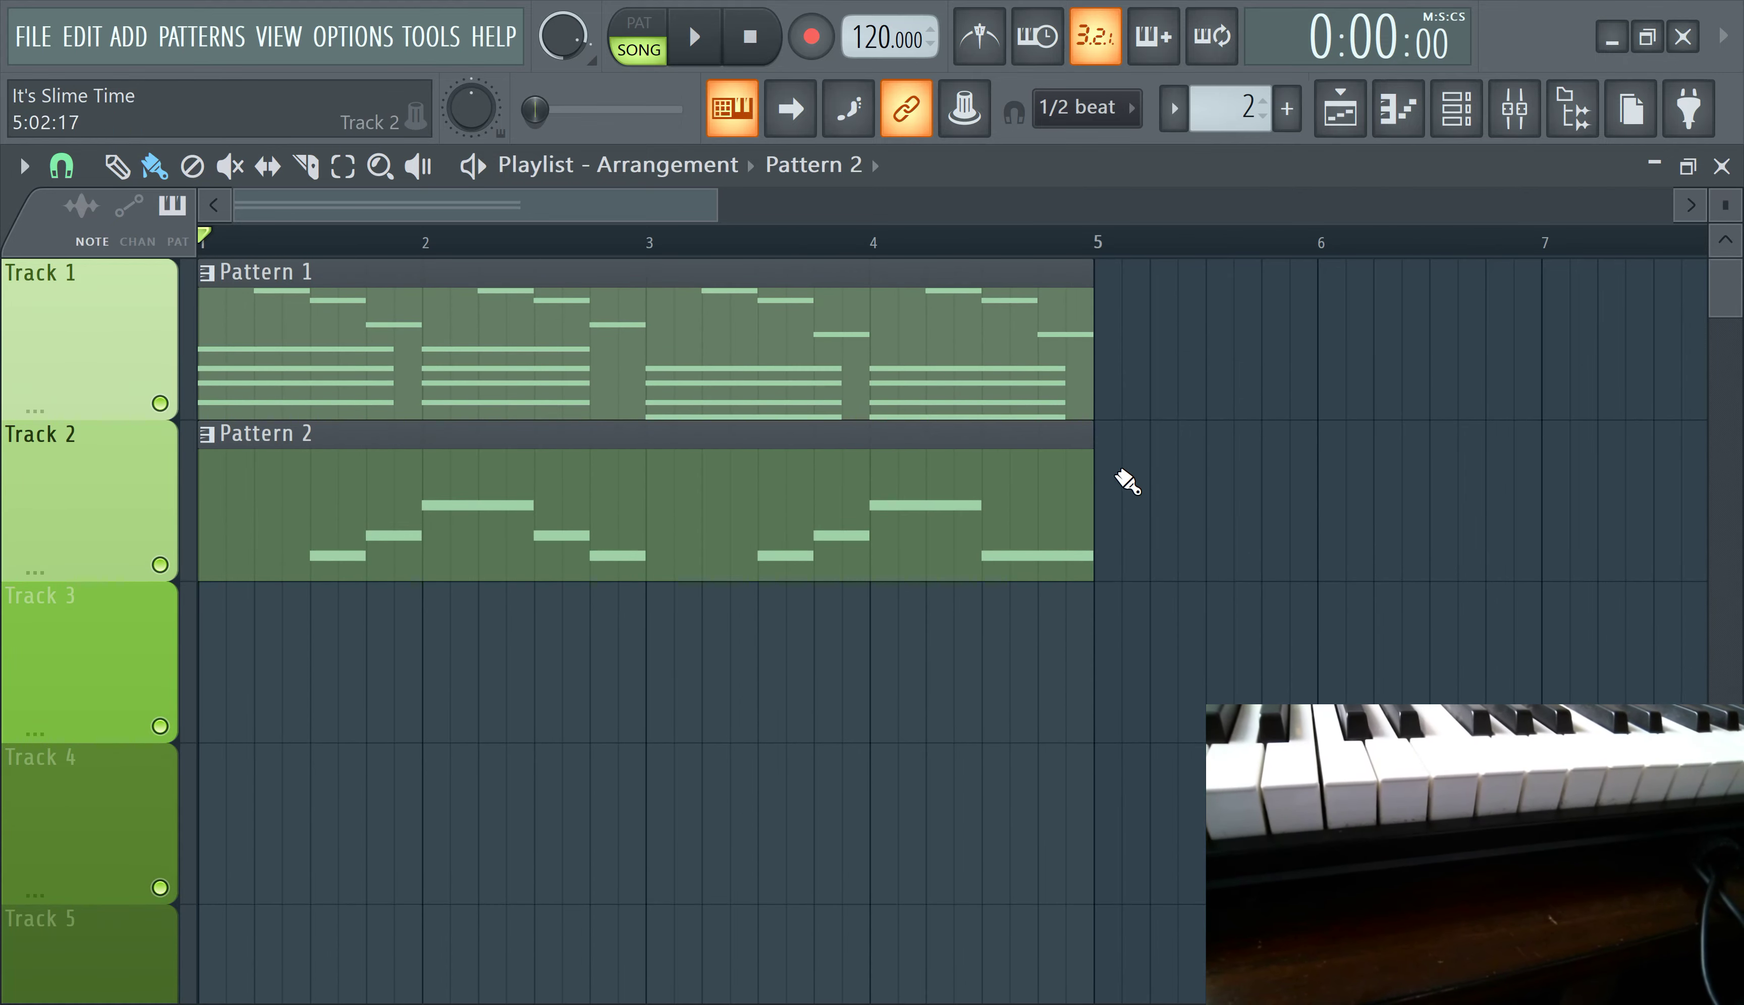